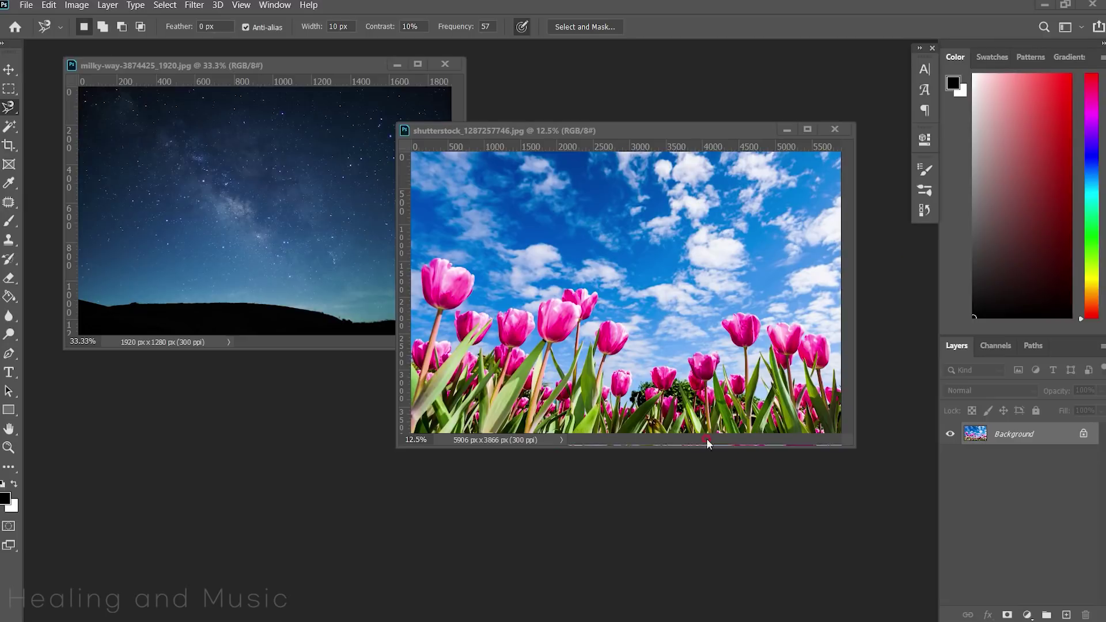
Duplicate the tulip photo as a new document
{"action": "left_click", "coordinate": [241, 66]}
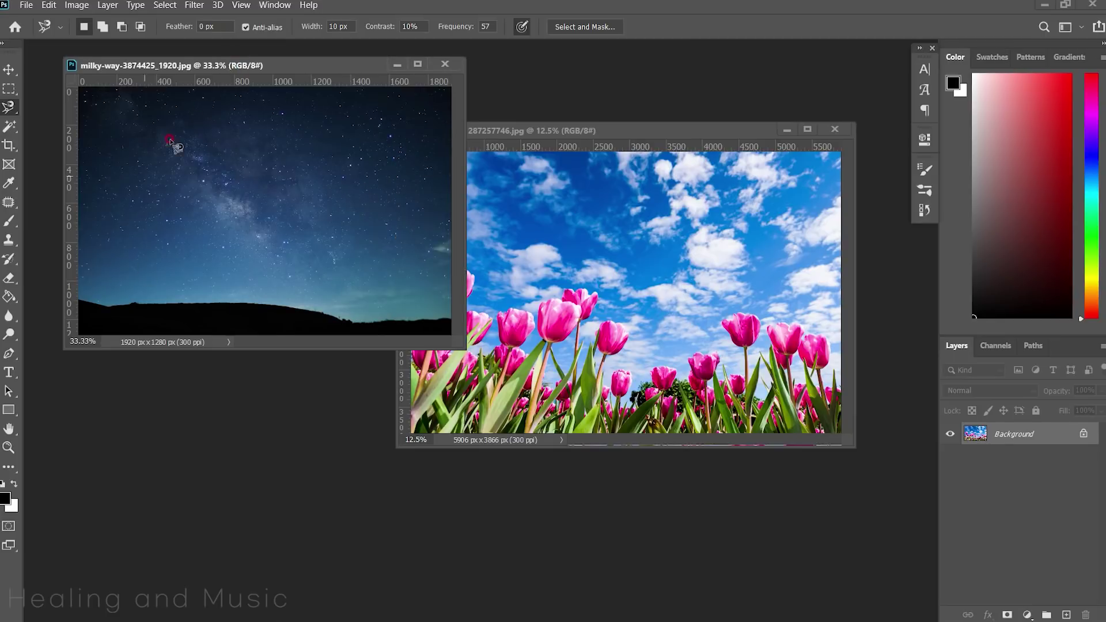
{"action": "left_click", "coordinate": [508, 133]}
{"action": "left_click_drag", "start_coordinate": [544, 129], "coordinate": [452, 133]}
{"action": "right_click", "coordinate": [453, 132]}
{"action": "left_click", "coordinate": [471, 141]}
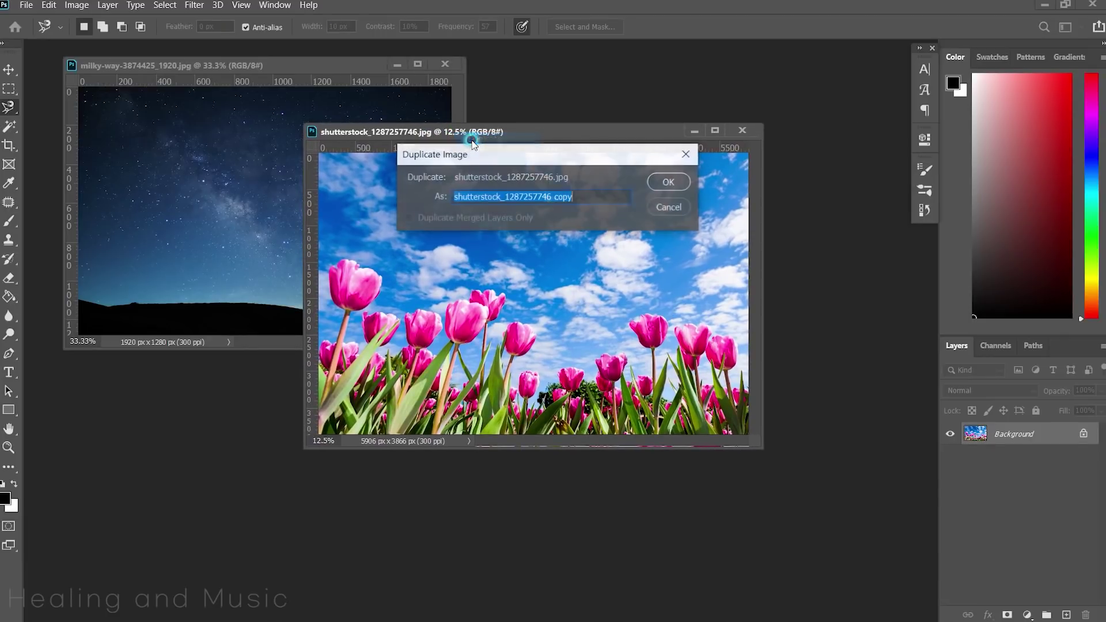
{"action": "left_click", "coordinate": [668, 182]}
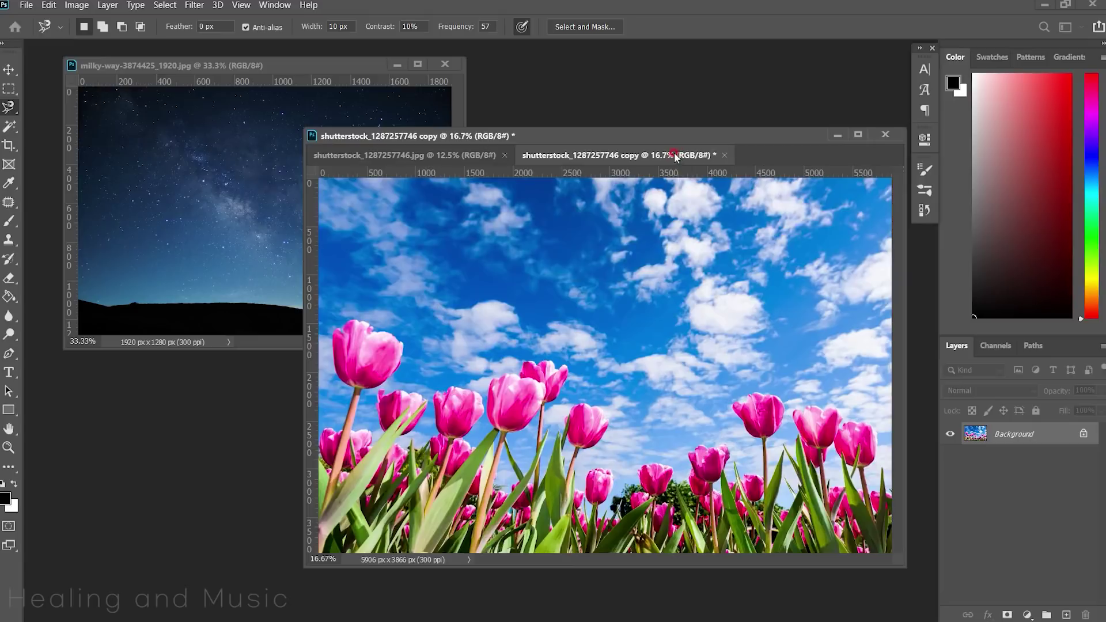
Close the original tulip .jpg and move the copy's window up and left
{"action": "left_click", "coordinate": [433, 157]}
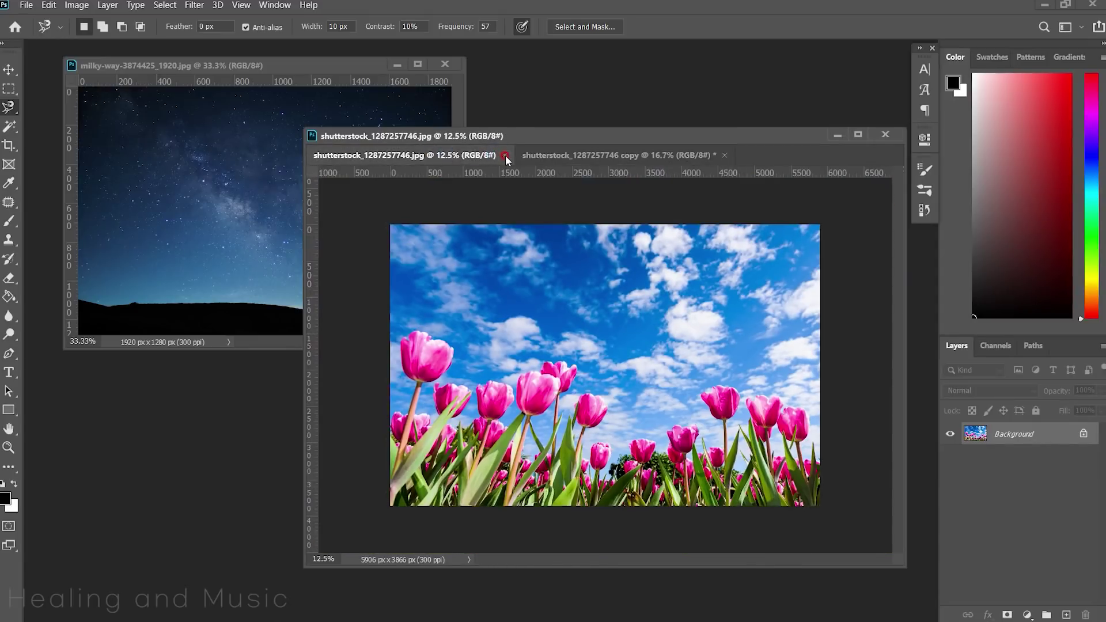
{"action": "left_click", "coordinate": [504, 155]}
{"action": "left_click_drag", "start_coordinate": [496, 137], "coordinate": [347, 120]}
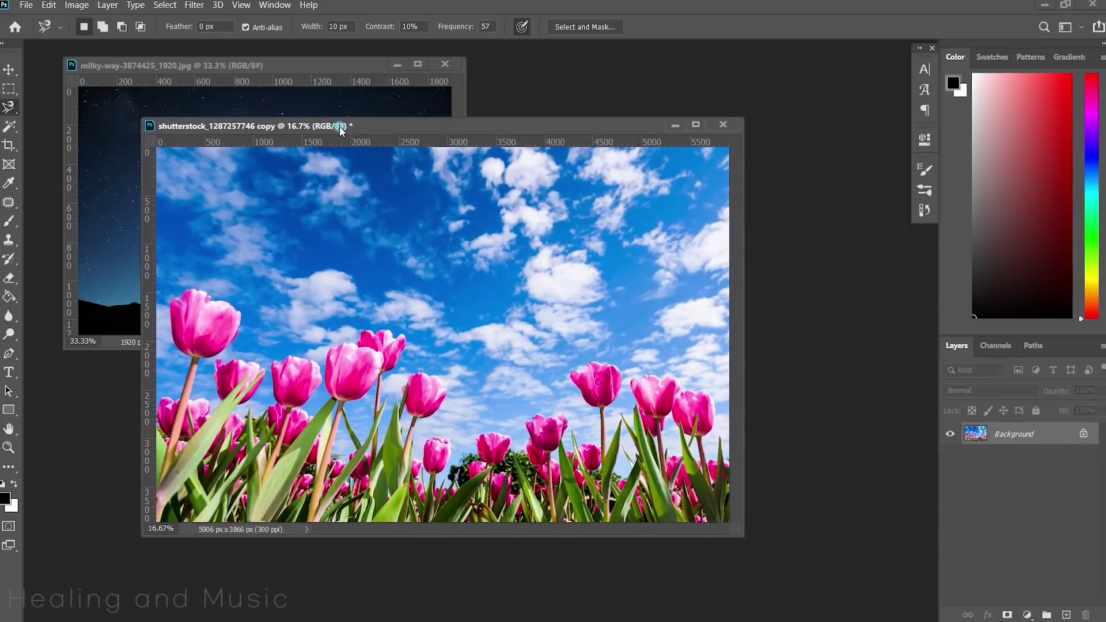
Crop the tulip copy tightly from the top-right to 3100 × 2547 px, then zoom in
{"action": "key", "text": "c"}
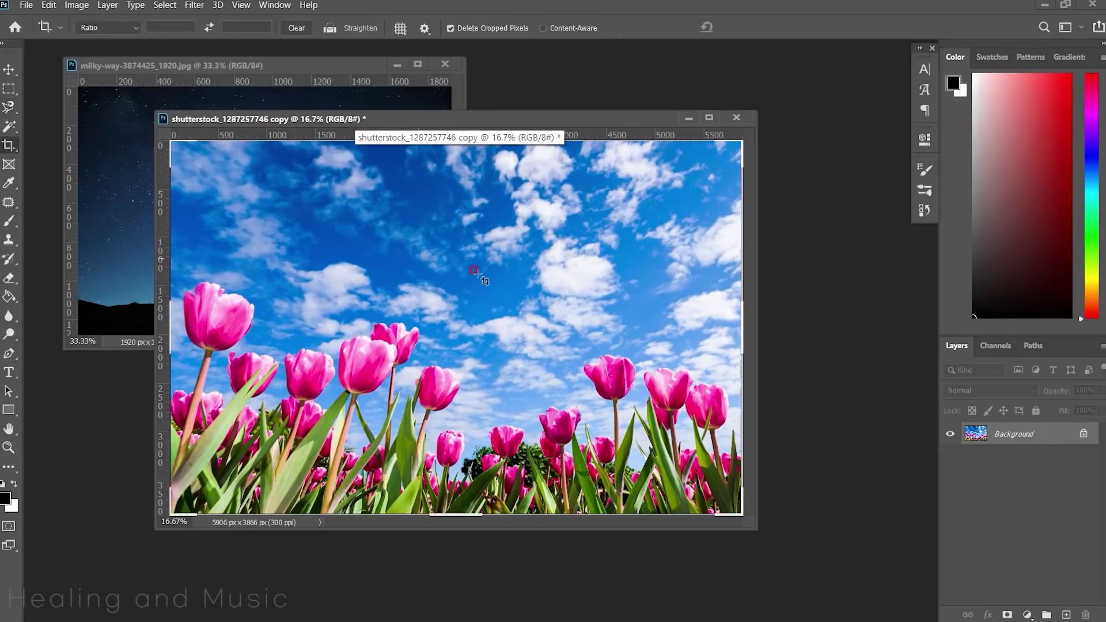
{"action": "left_click_drag", "start_coordinate": [736, 143], "coordinate": [602, 206]}
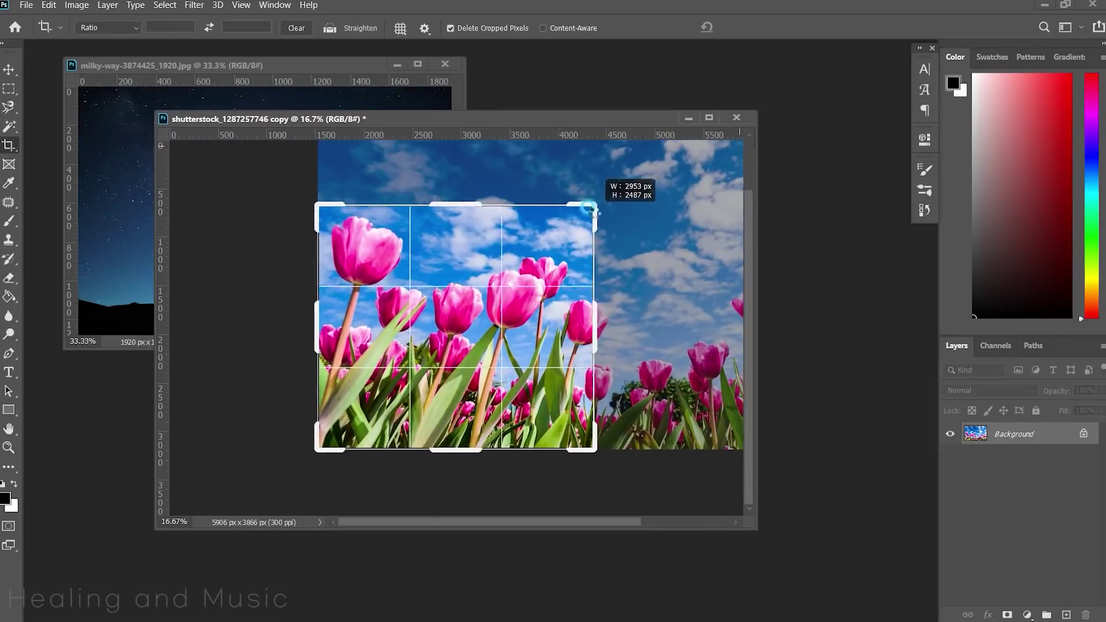
{"action": "left_click_drag", "start_coordinate": [602, 204], "coordinate": [599, 206]}
{"action": "key", "text": "Return"}
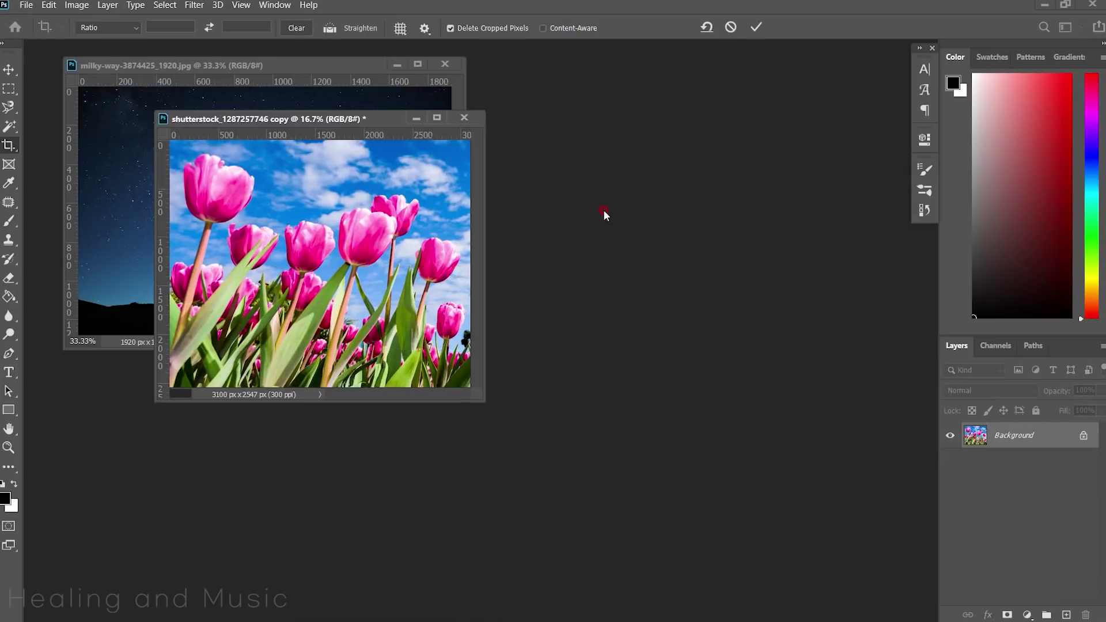
{"action": "key", "text": "ctrl+plus"}
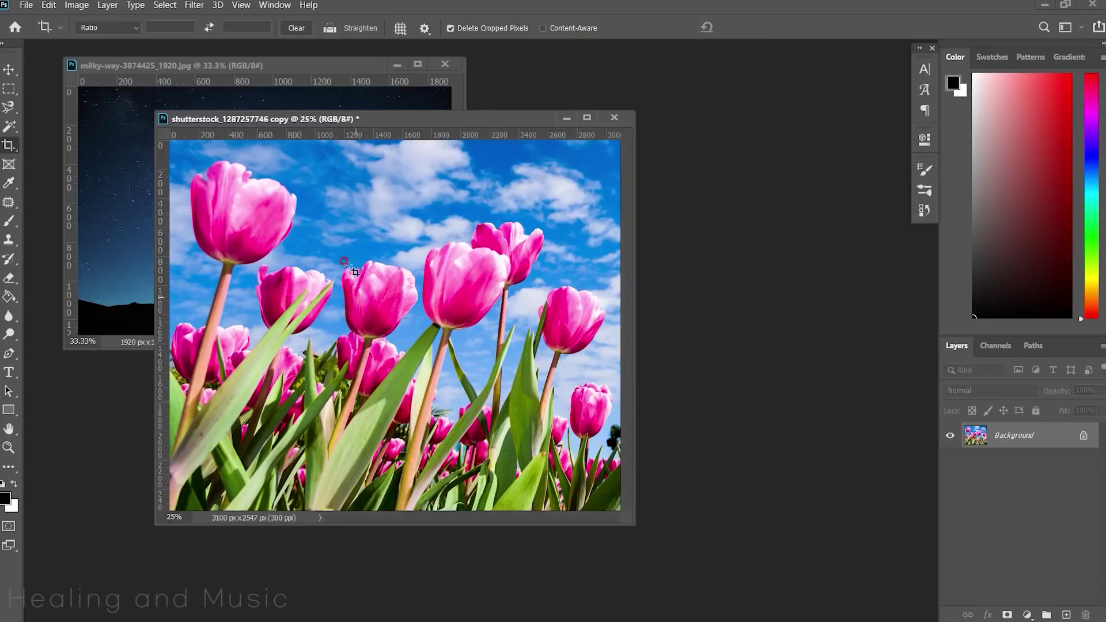
Dock the tulip document as a tab and move the night-sky window aside
{"action": "left_click_drag", "start_coordinate": [321, 125], "coordinate": [310, 68]}
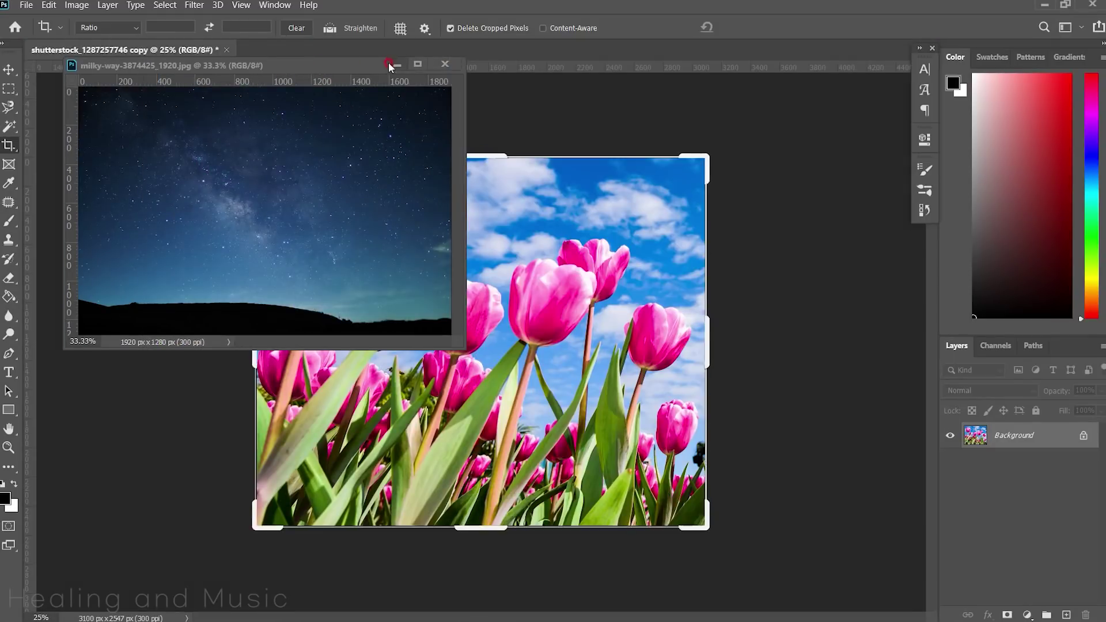
{"action": "left_click_drag", "start_coordinate": [311, 68], "coordinate": [391, 76]}
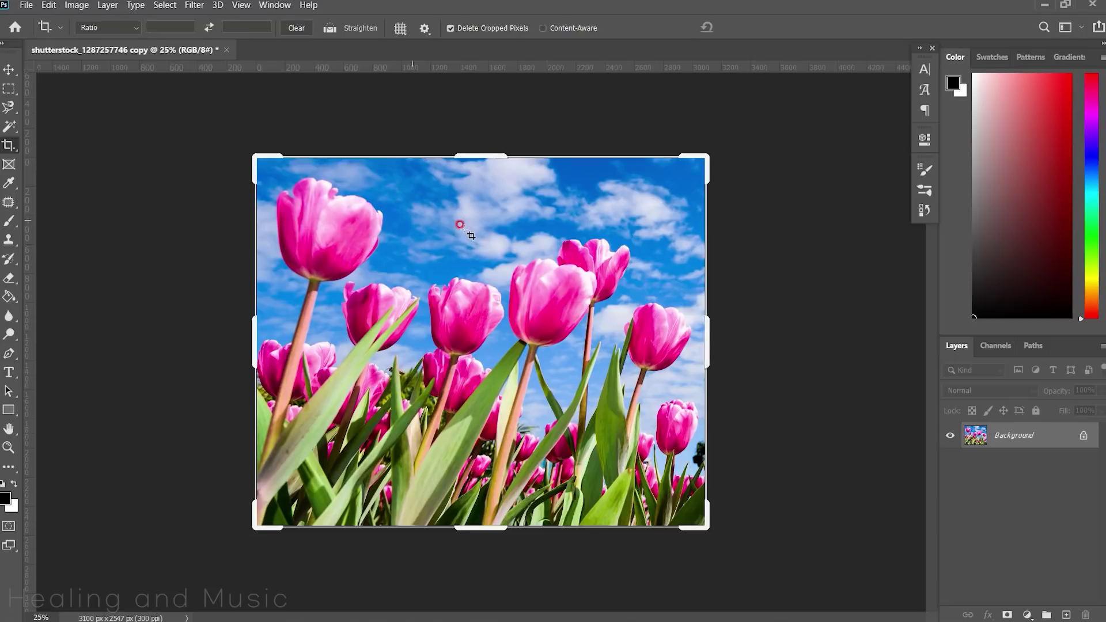
{"action": "left_click", "coordinate": [9, 113]}
Choose the Magnetic Lasso Tool from the lasso variants
{"action": "right_click", "coordinate": [8, 112]}
{"action": "left_click", "coordinate": [58, 107]}
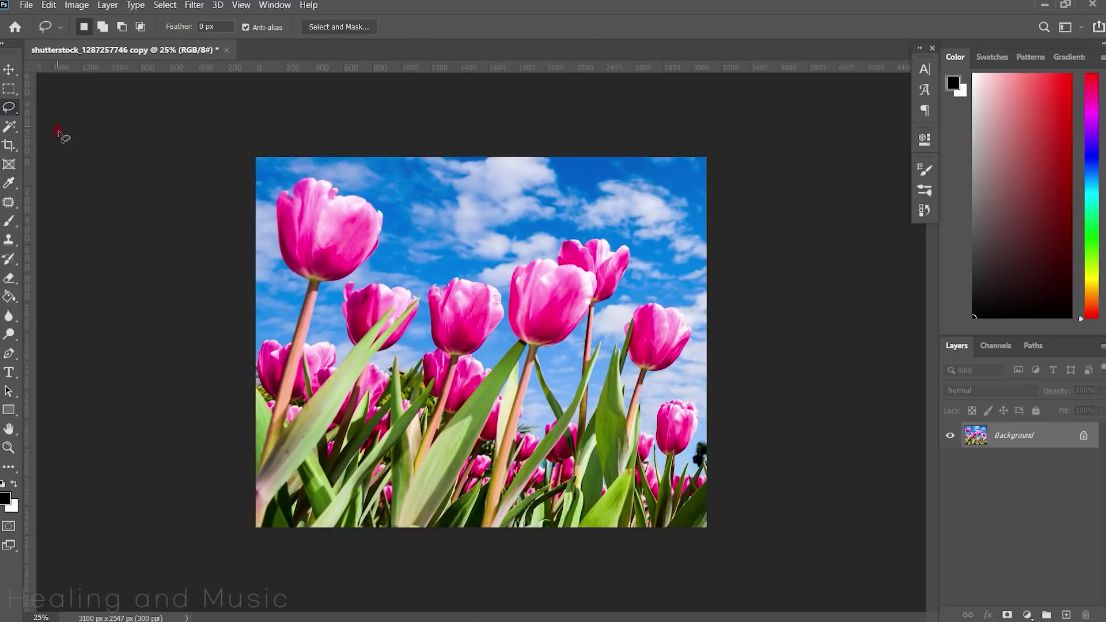
{"action": "right_click", "coordinate": [10, 108]}
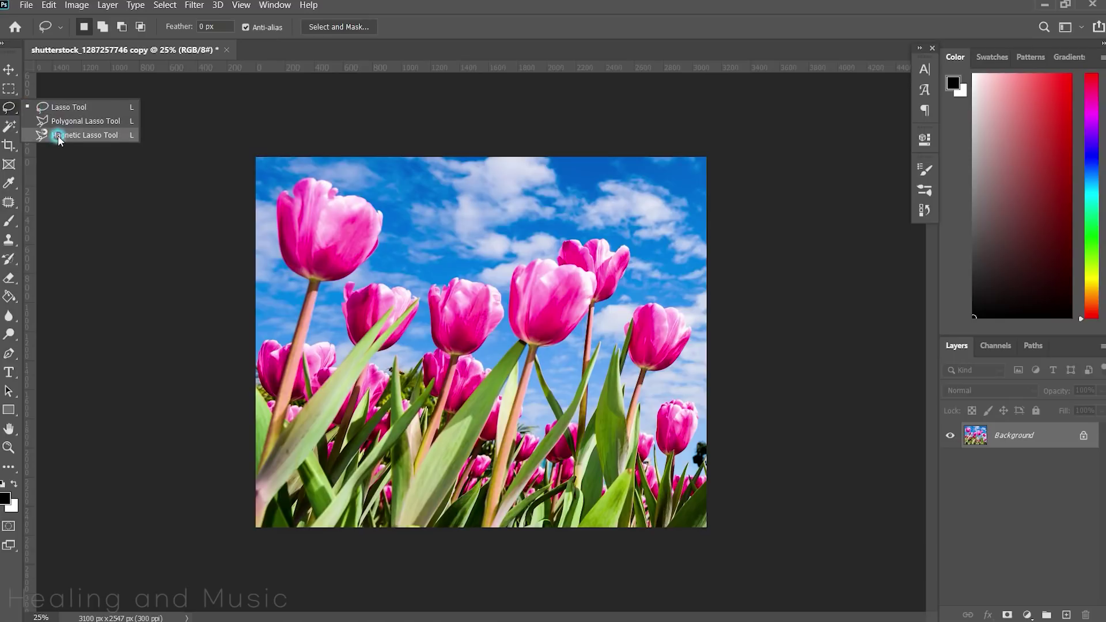
{"action": "left_click", "coordinate": [112, 136]}
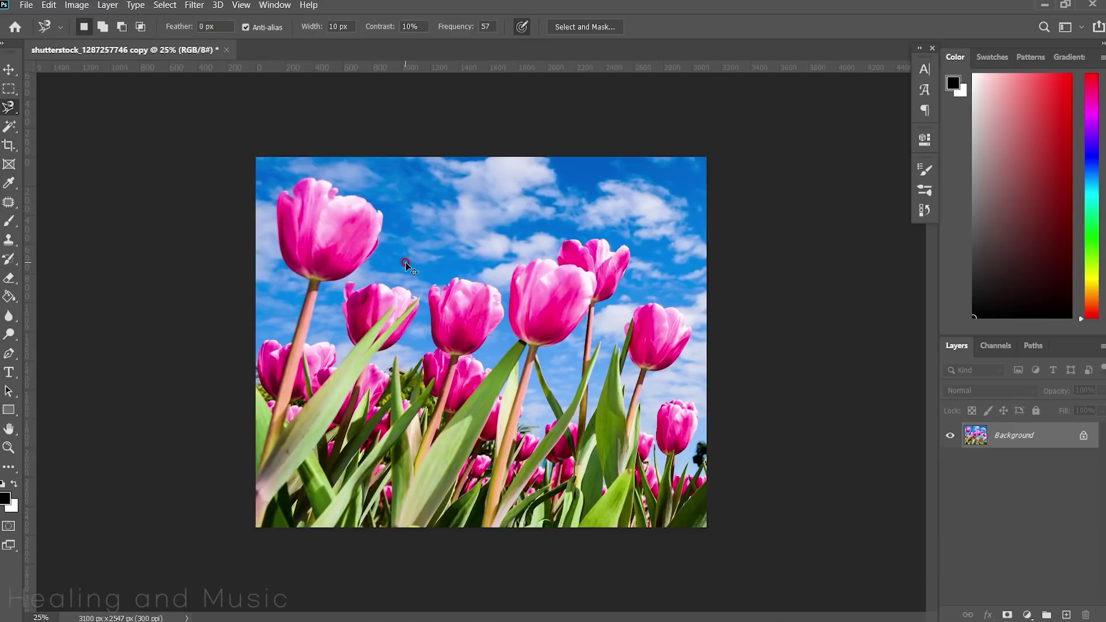
{"action": "scroll", "coordinate": [405, 264], "scroll_direction": "up", "scroll_amount": 1}
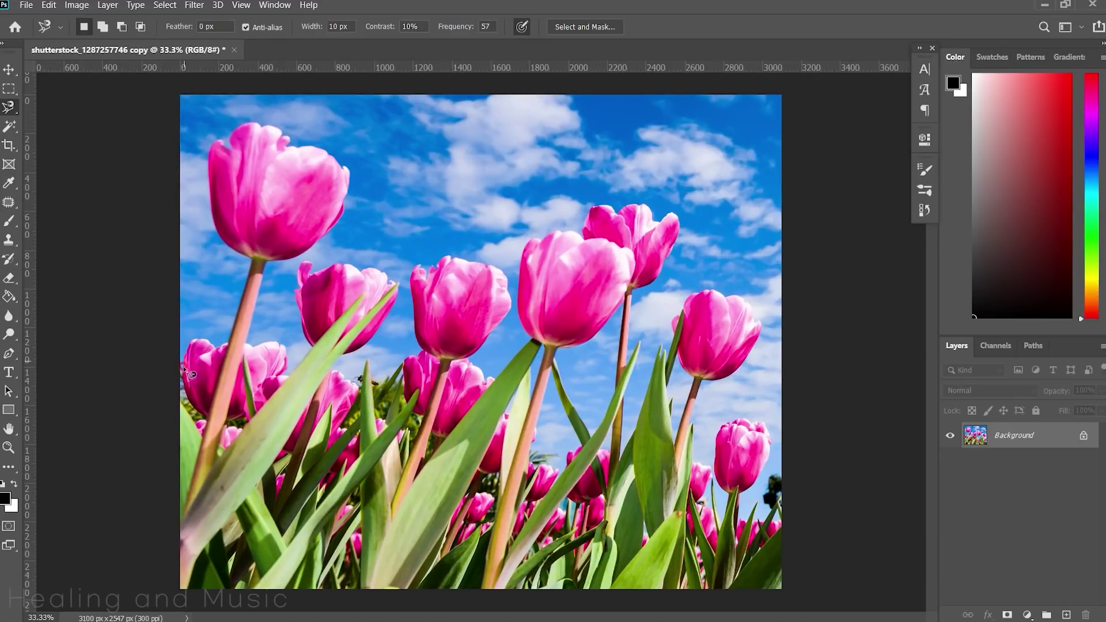
Trace around the tulip tops and image edges, closing the selection at the left edge
{"action": "left_click", "coordinate": [179, 344]}
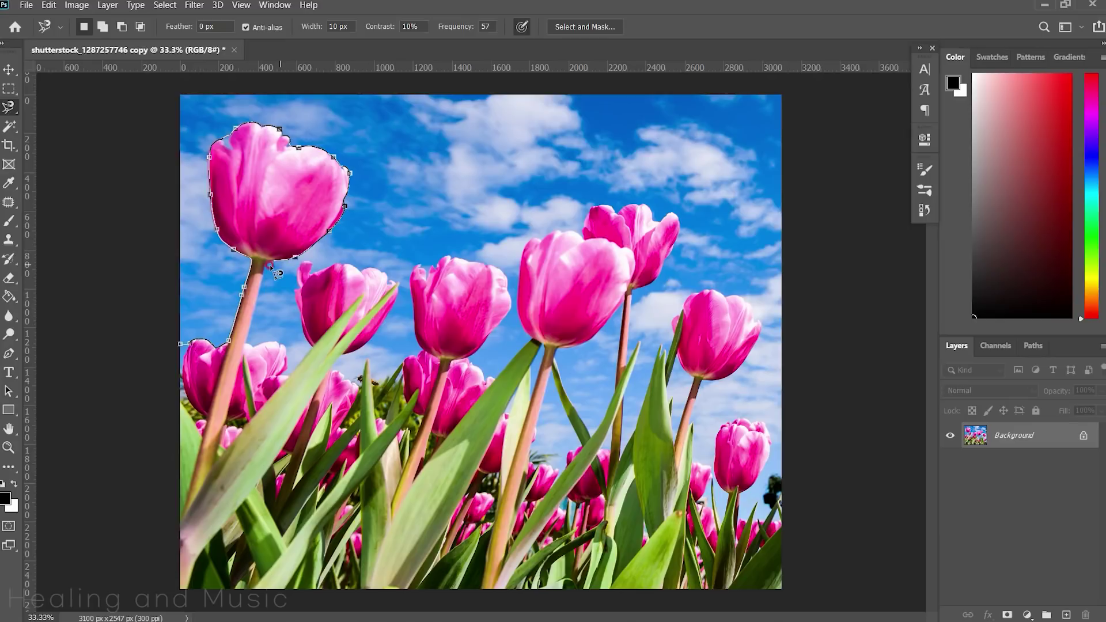
{"action": "left_click", "coordinate": [257, 285]}
{"action": "left_click", "coordinate": [248, 338]}
{"action": "left_click", "coordinate": [280, 371]}
{"action": "left_click", "coordinate": [286, 356]}
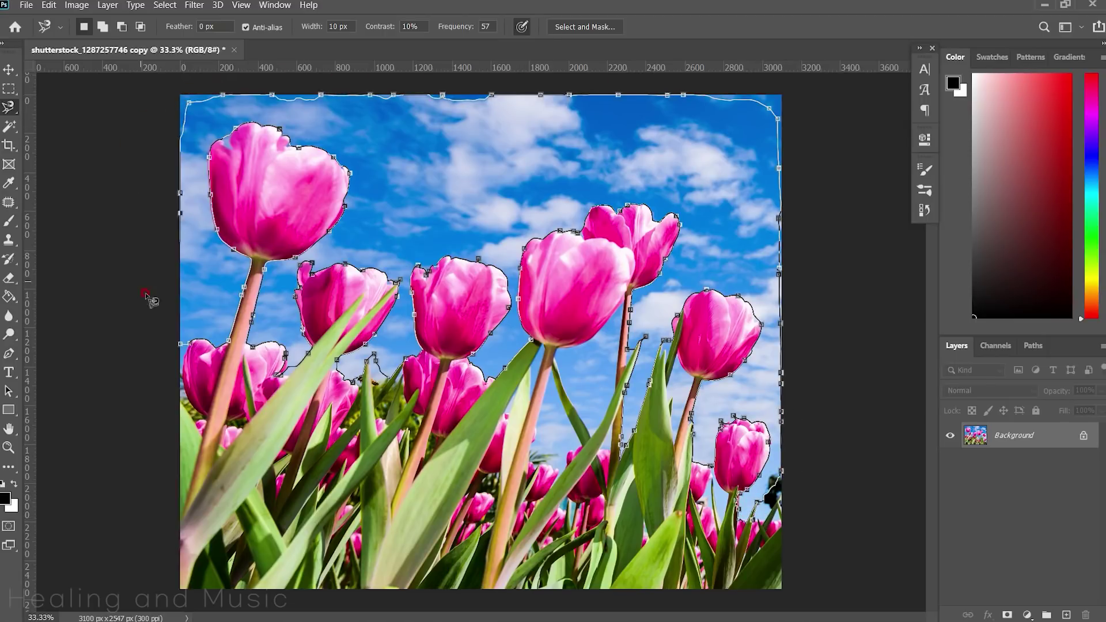
{"action": "left_click", "coordinate": [178, 344]}
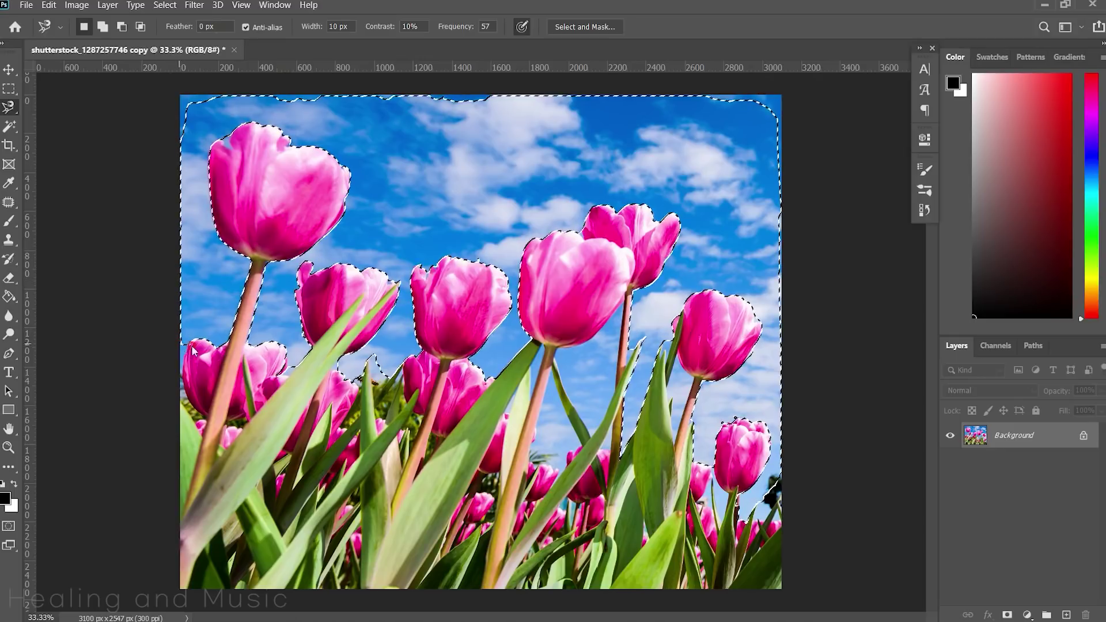
Invert the selection to the tulips and add a layer mask hiding the sky
{"action": "key", "text": "ctrl+shift+i"}
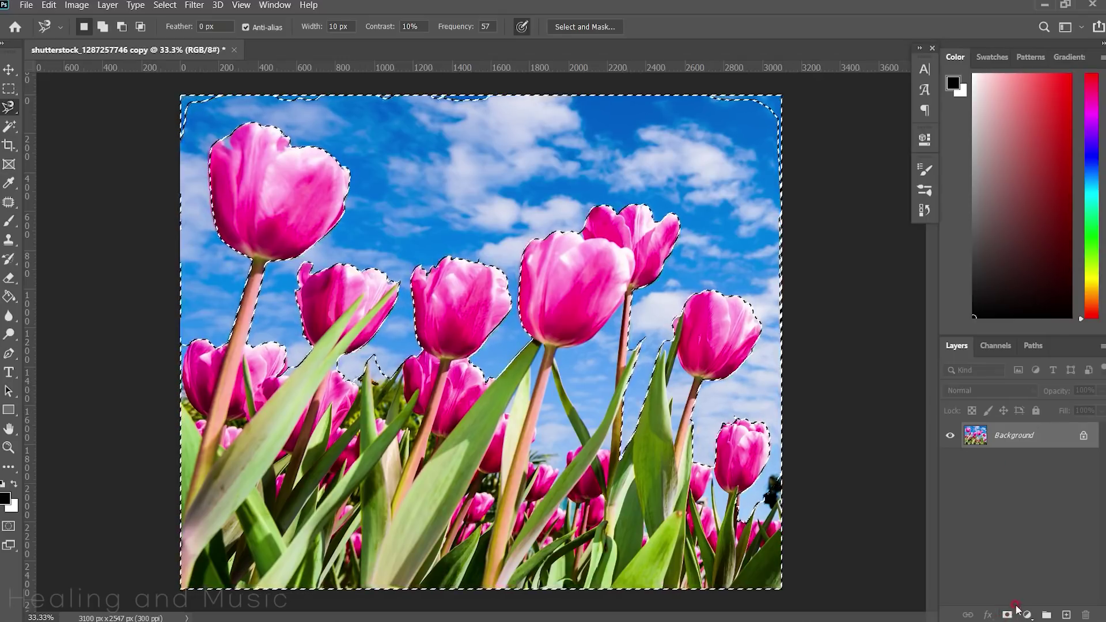
{"action": "left_click", "coordinate": [1007, 614]}
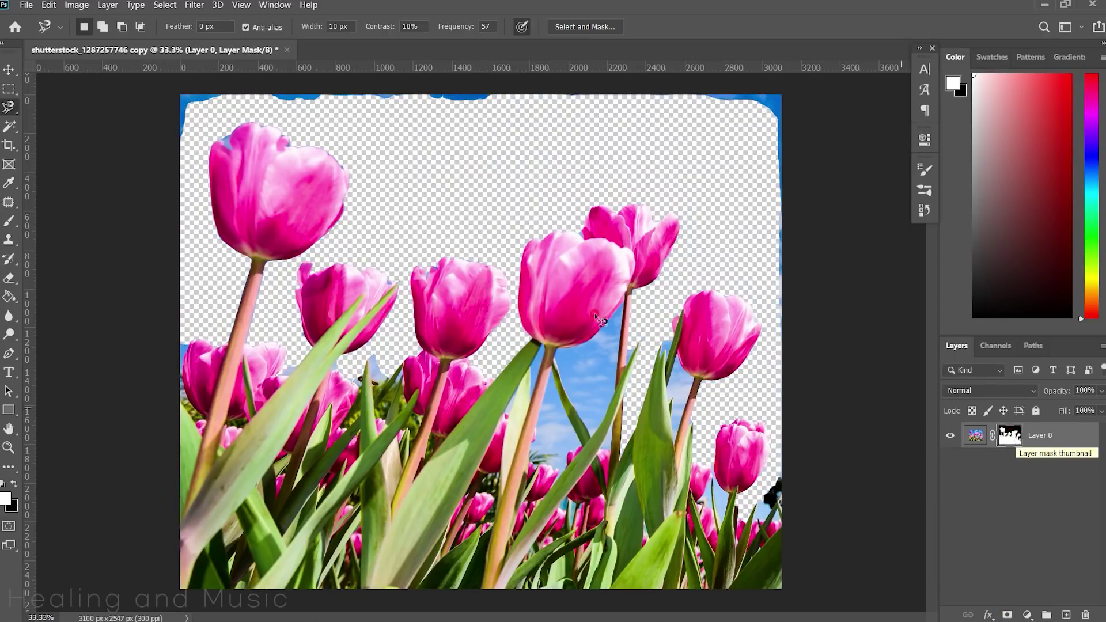
{"action": "left_click", "coordinate": [7, 224]}
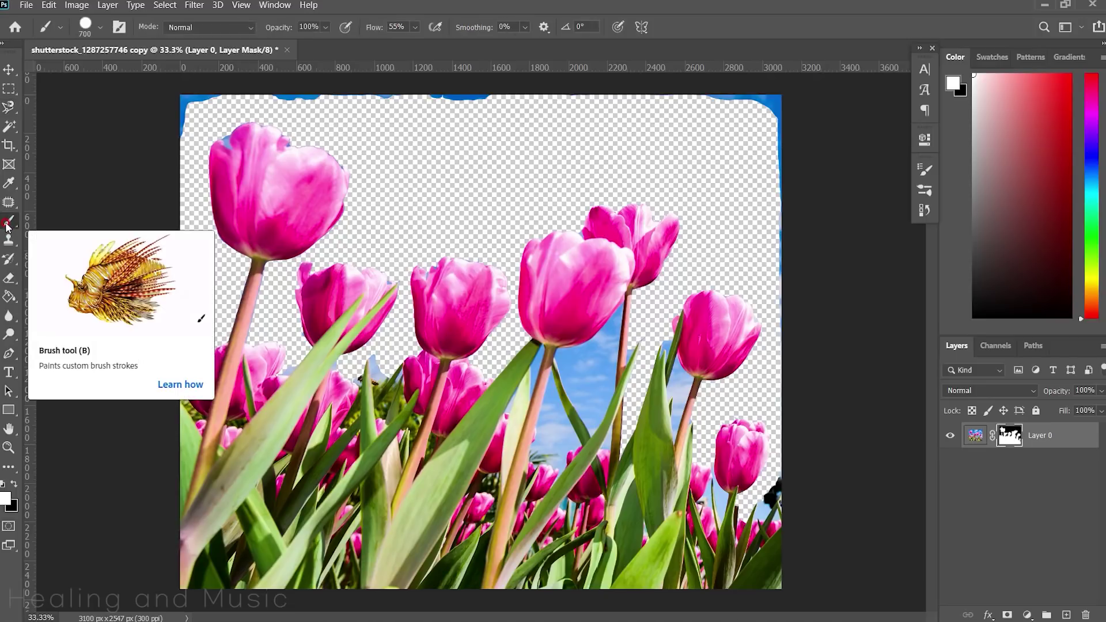
With a black Hard Round brush, paint out the blue sky at the top-right corner
{"action": "mouse_move", "coordinate": [988, 308]}
{"action": "left_mouse_down"}
{"action": "mouse_move", "coordinate": [966, 313]}
{"action": "mouse_move", "coordinate": [966, 326]}
{"action": "left_mouse_up"}
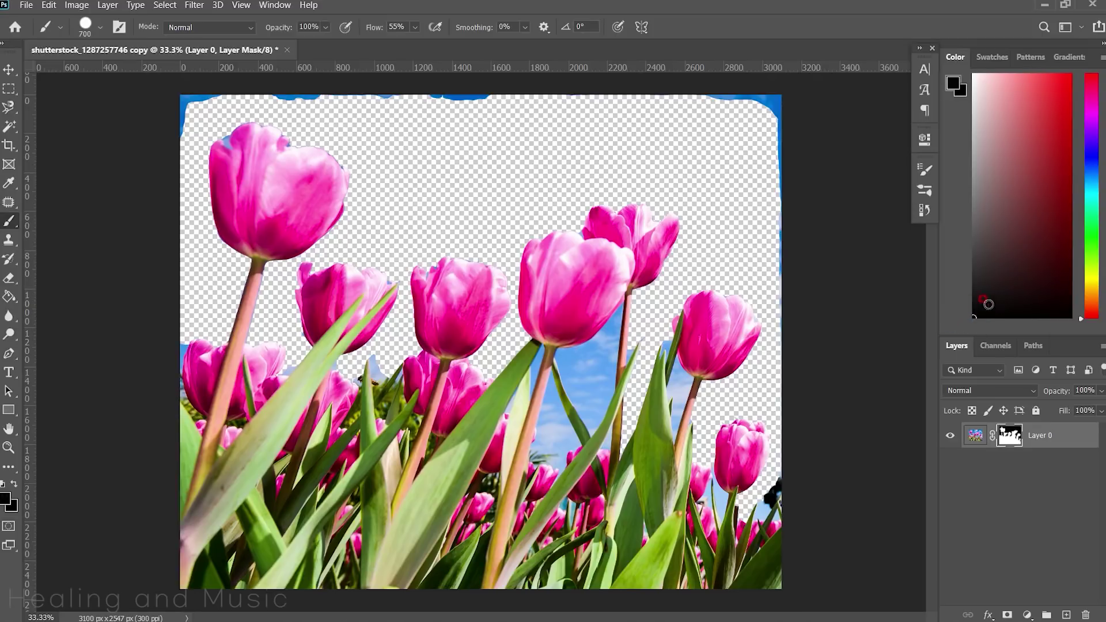
{"action": "right_click", "coordinate": [662, 150]}
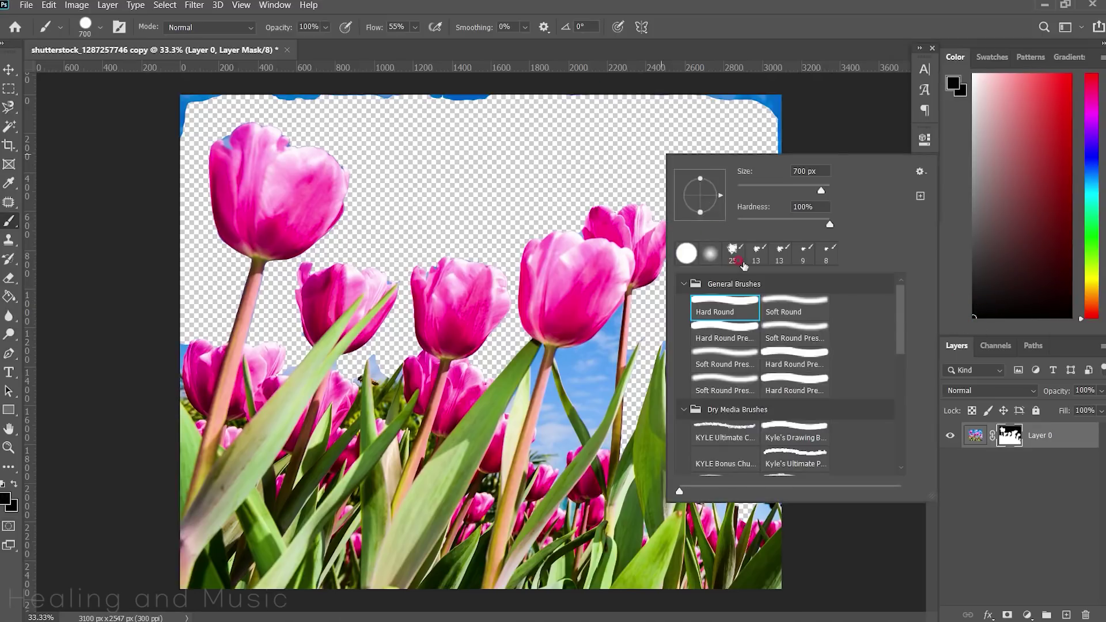
{"action": "key", "text": "Escape"}
{"action": "left_click_drag", "start_coordinate": [666, 111], "coordinate": [741, 135]}
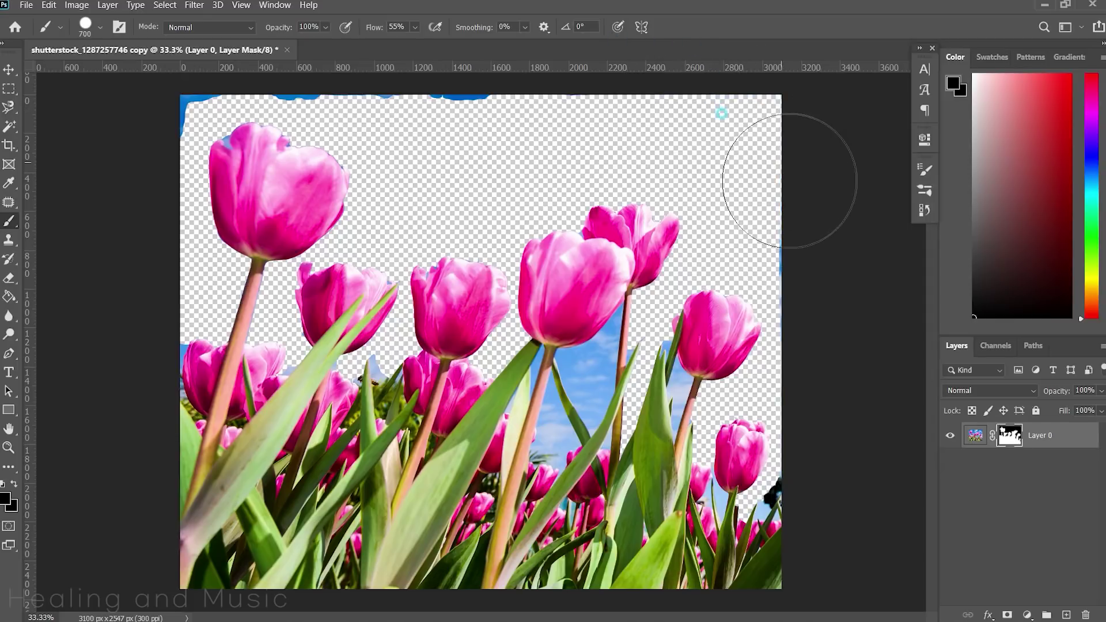
Paint out the blue strips on the right and top edges with a 300 px brush
{"action": "key", "text": "bracketleft"}
{"action": "key", "text": "bracketleft"}
{"action": "key", "text": "bracketleft"}
{"action": "left_click_drag", "start_coordinate": [809, 185], "coordinate": [800, 386]}
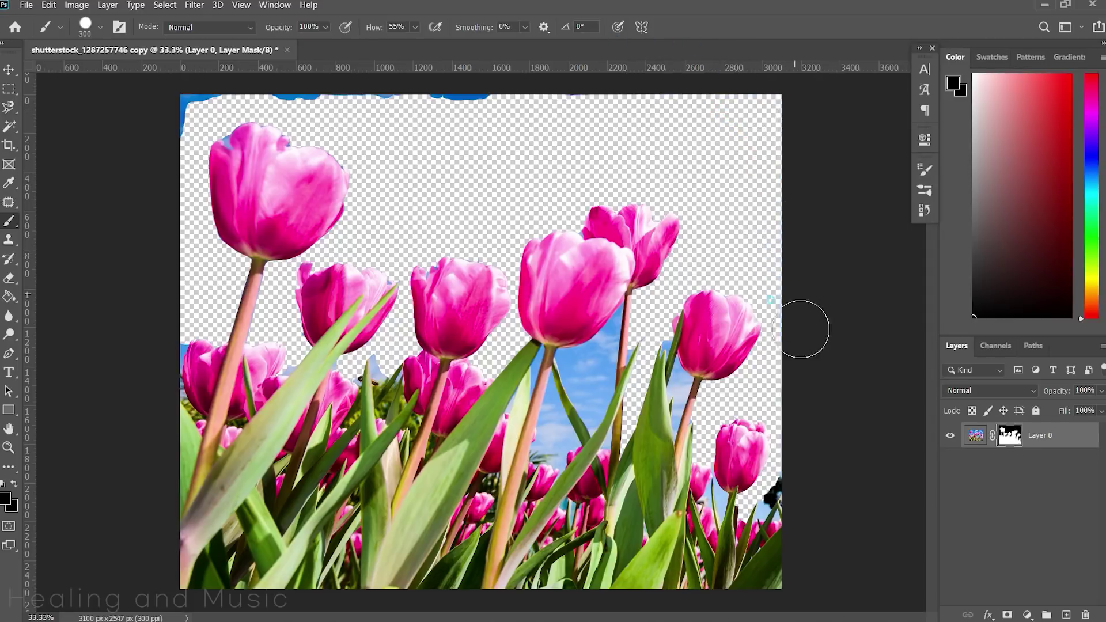
{"action": "mouse_move", "coordinate": [524, 103]}
{"action": "left_mouse_down"}
{"action": "mouse_move", "coordinate": [374, 88]}
{"action": "mouse_move", "coordinate": [147, 184]}
{"action": "left_mouse_up"}
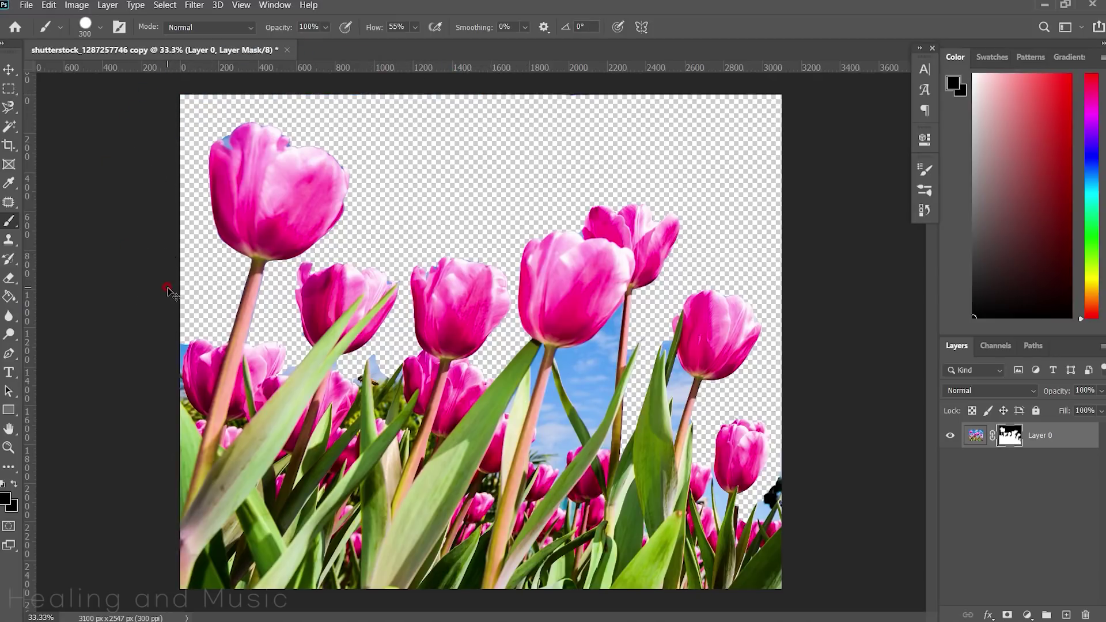
{"action": "key", "text": "ctrl+plus"}
{"action": "key", "text": "ctrl+plus"}
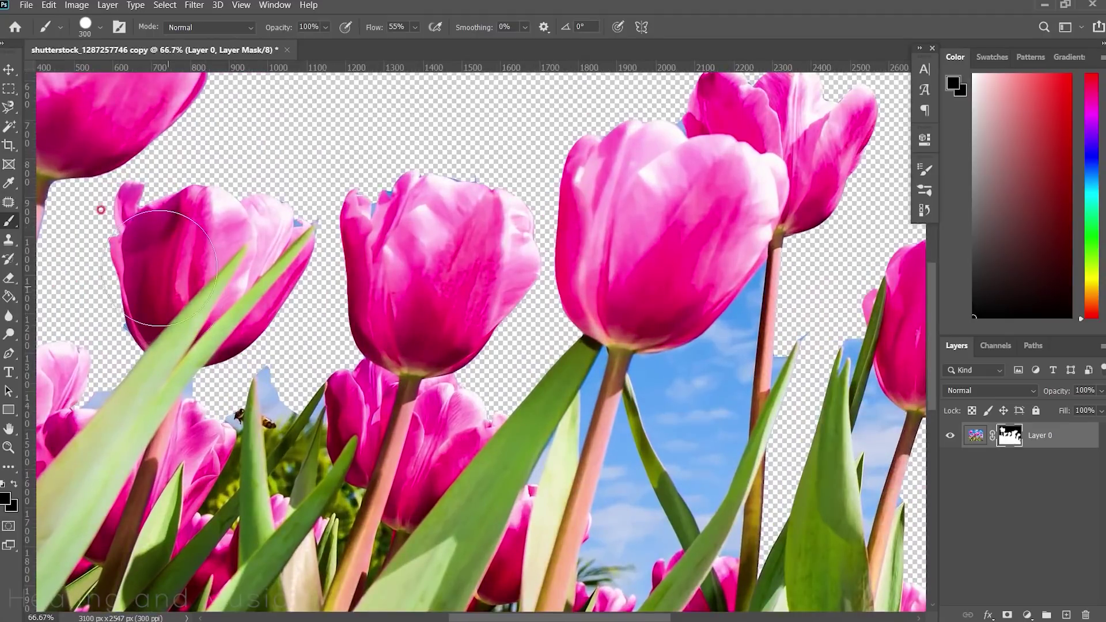
{"action": "left_click_drag", "start_coordinate": [119, 363], "coordinate": [438, 300]}
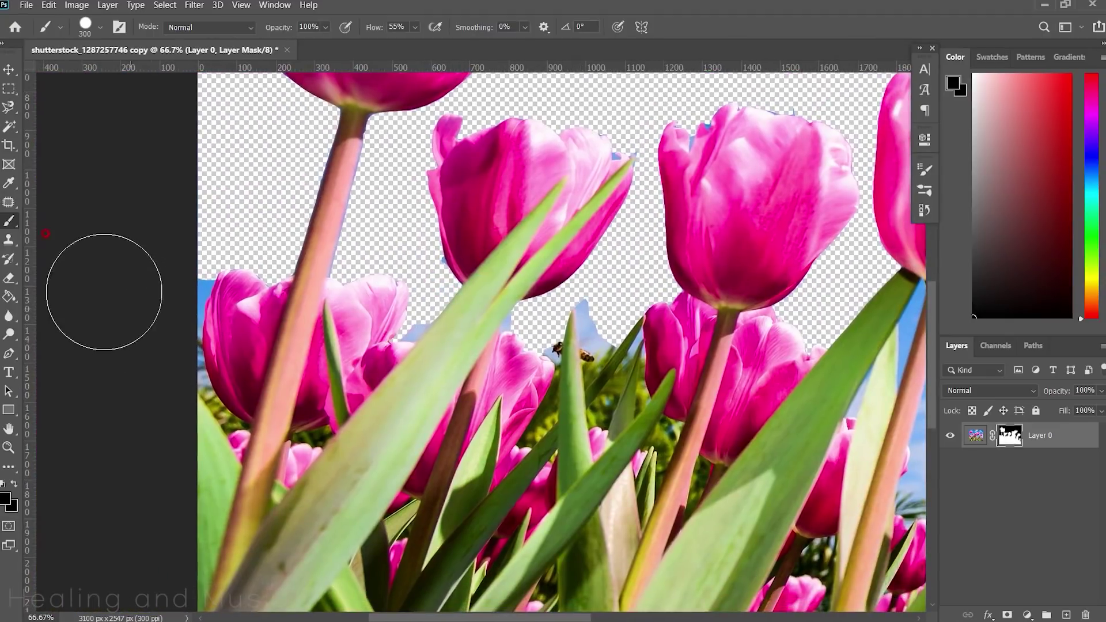
Magic Wand-select the blue sky sliver at the left edge, delete it from the mask, zoom to 100%
{"action": "key", "text": "w"}
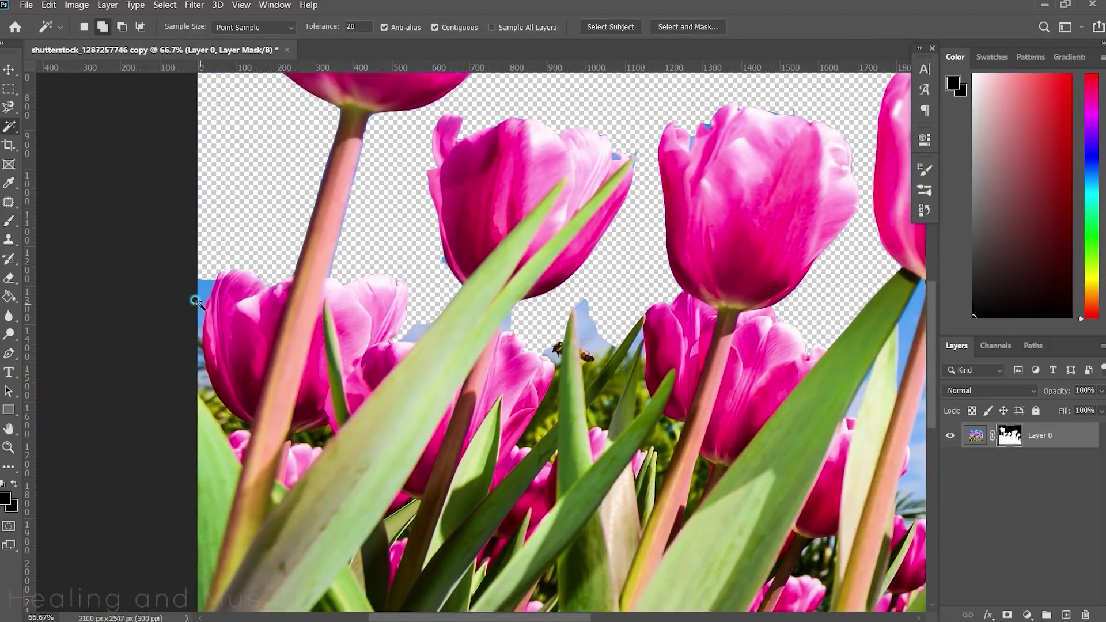
{"action": "left_click", "coordinate": [201, 288]}
{"action": "left_click", "coordinate": [202, 296]}
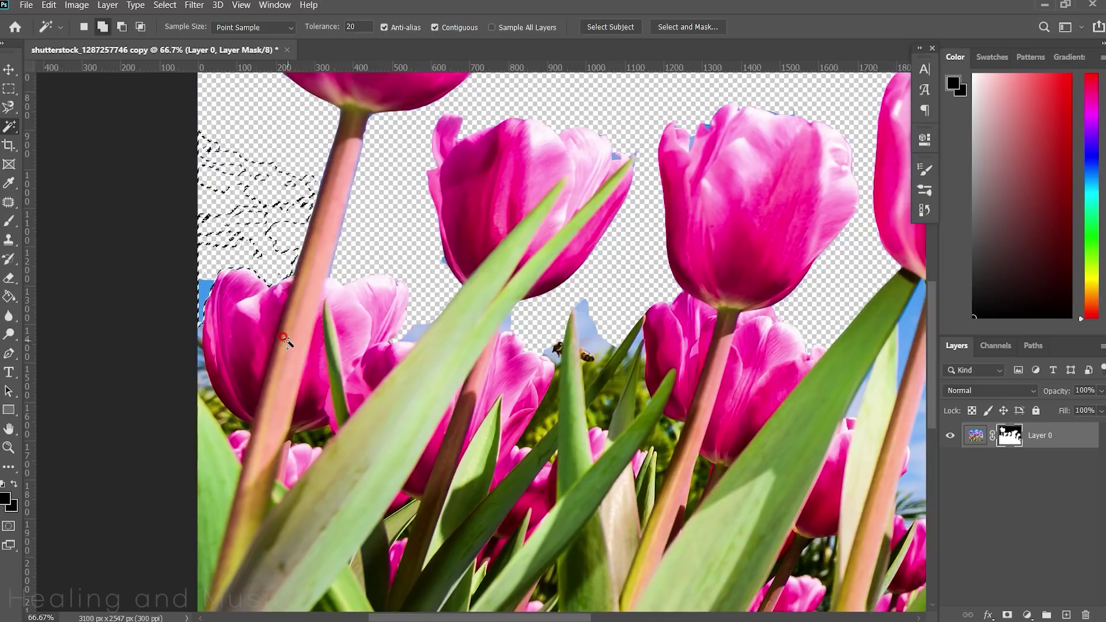
{"action": "key", "text": "Delete"}
{"action": "key", "text": "ctrl+d"}
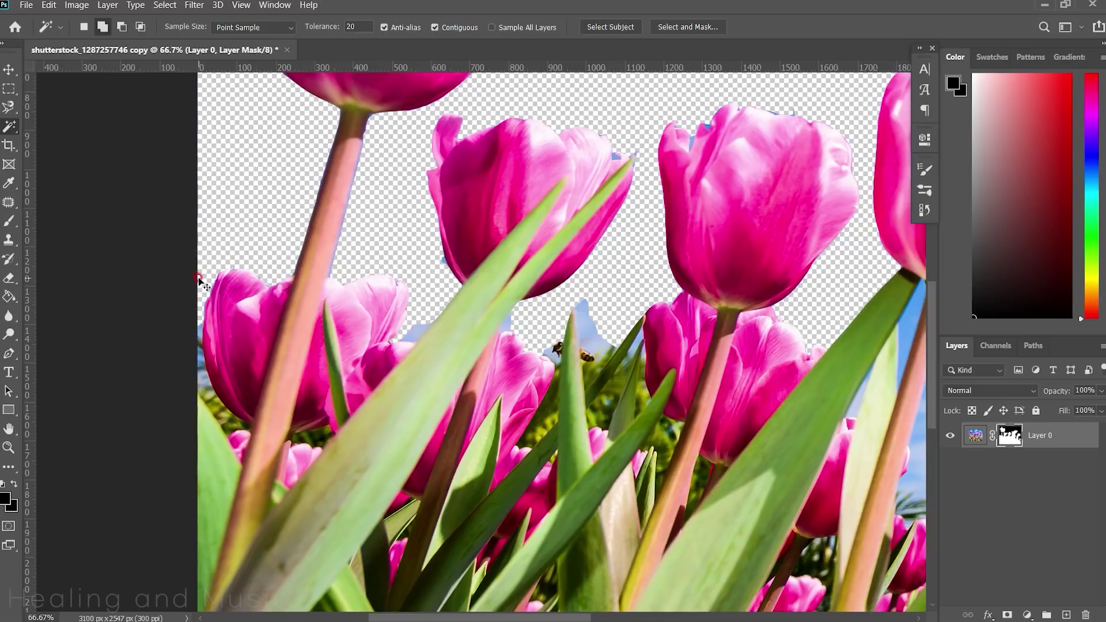
{"action": "key", "text": "ctrl+plus"}
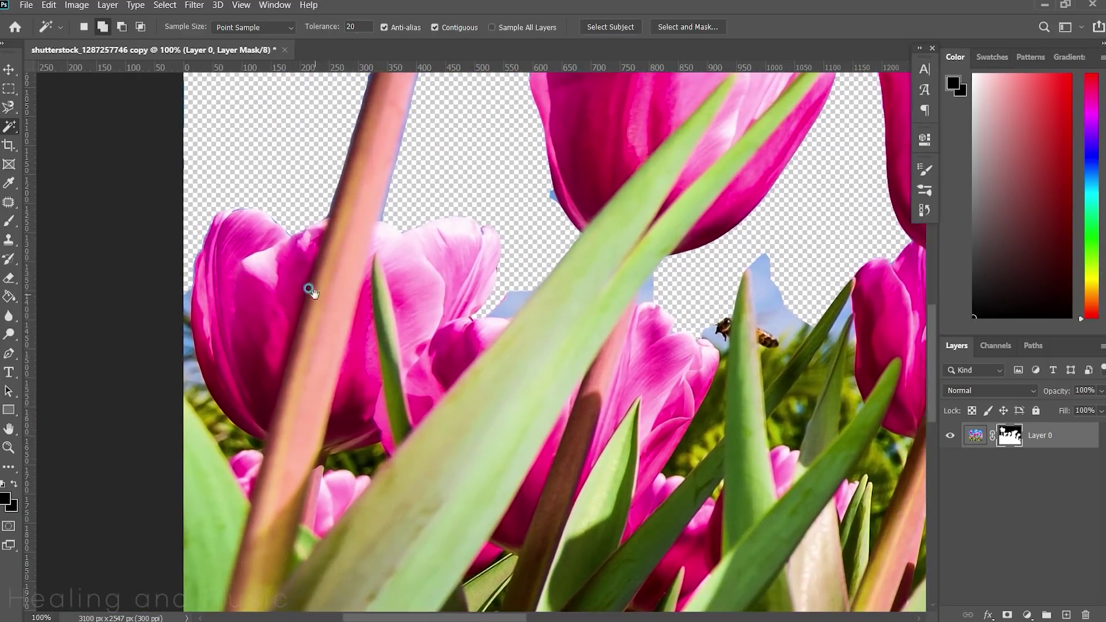
{"action": "left_click", "coordinate": [10, 354]}
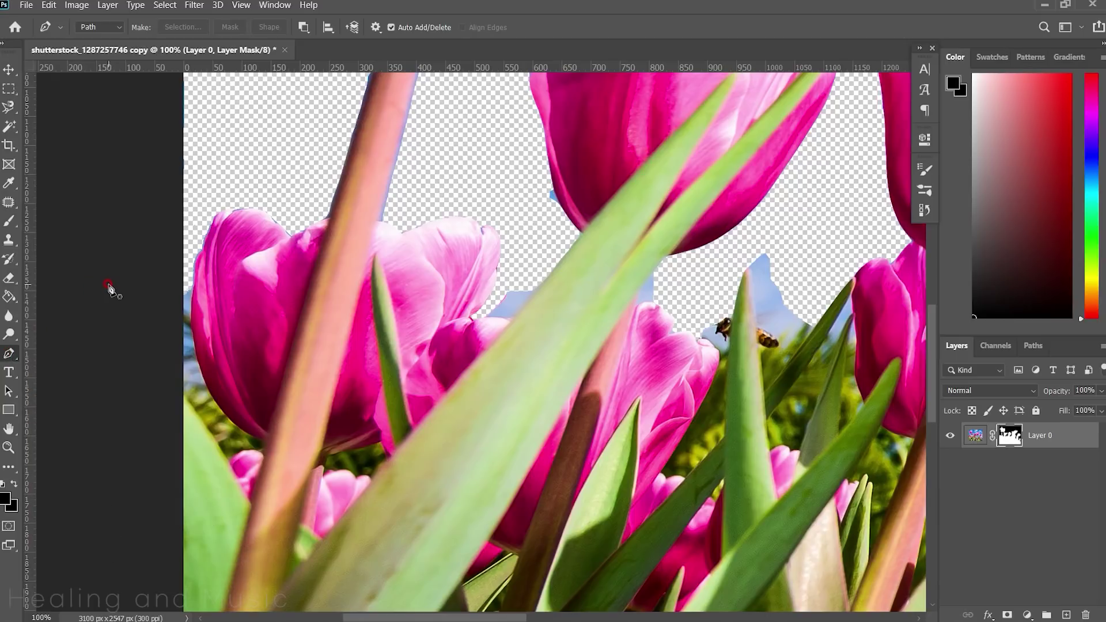
Draw a closed Pen path along the lower tulip's left edge
{"action": "left_click", "coordinate": [193, 293]}
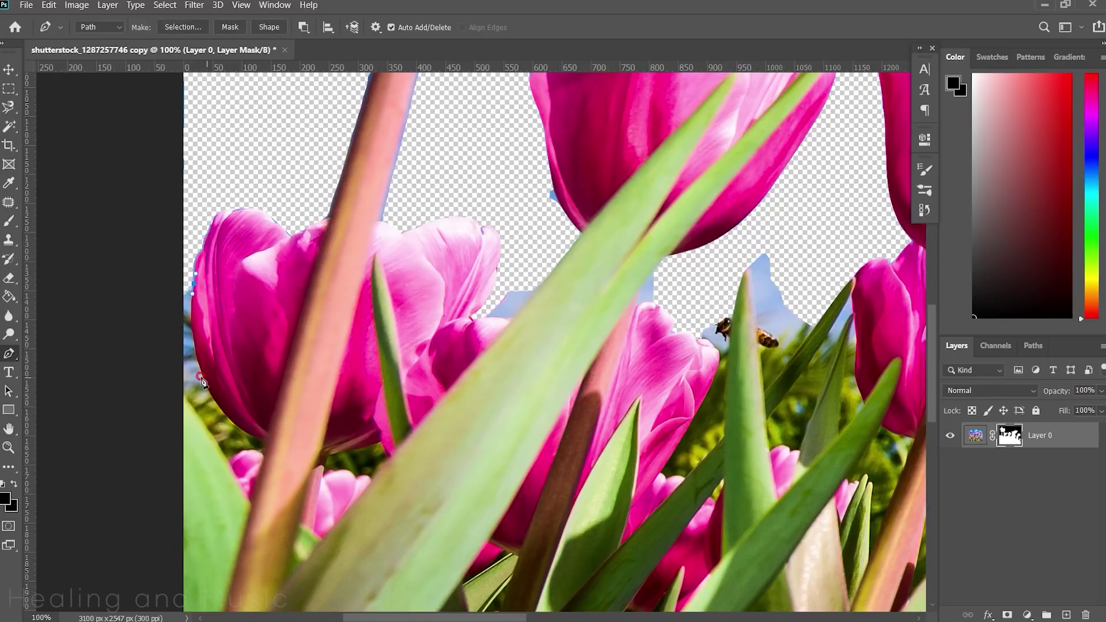
{"action": "left_click", "coordinate": [207, 381]}
{"action": "left_click_drag", "start_coordinate": [210, 392], "coordinate": [253, 434]}
{"action": "left_click", "coordinate": [263, 447]}
{"action": "left_click", "coordinate": [231, 462]}
{"action": "left_click_drag", "start_coordinate": [177, 393], "coordinate": [166, 384]}
{"action": "left_click", "coordinate": [150, 272]}
{"action": "left_click", "coordinate": [188, 277]}
Open the Paths panel and load the Work Path as a selection
{"action": "left_click", "coordinate": [1033, 346]}
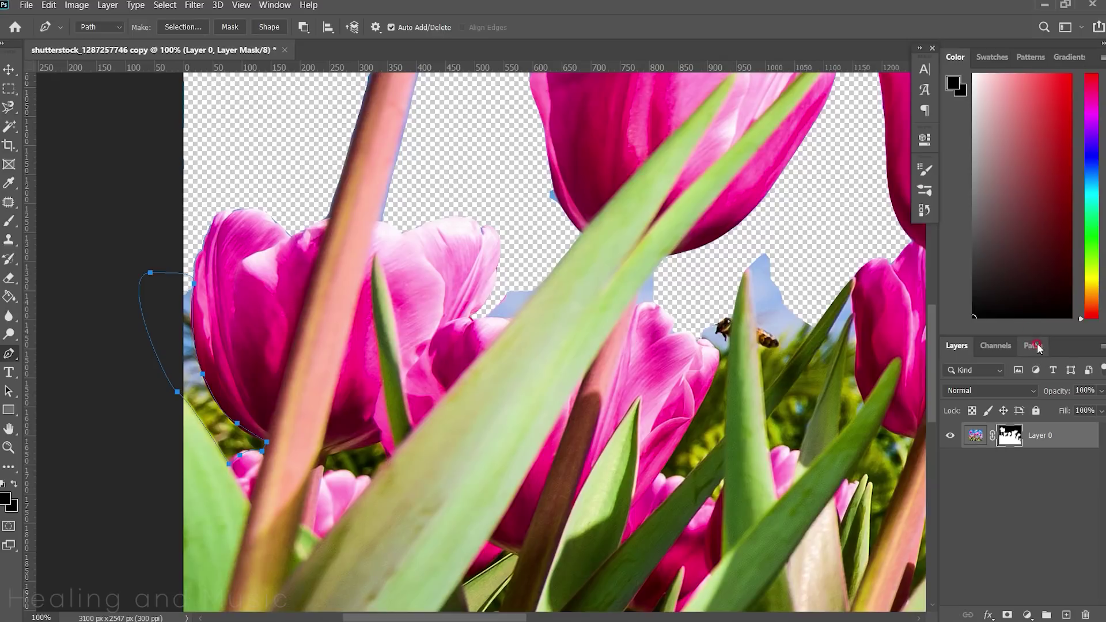
{"action": "left_click", "coordinate": [1035, 345]}
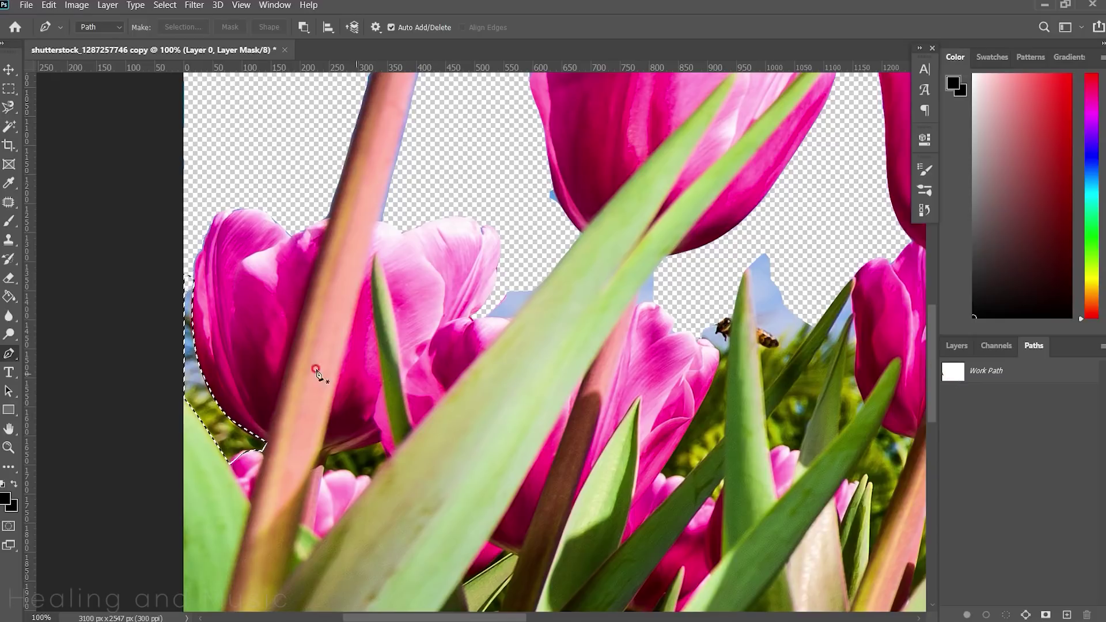
{"action": "left_click", "coordinate": [9, 296]}
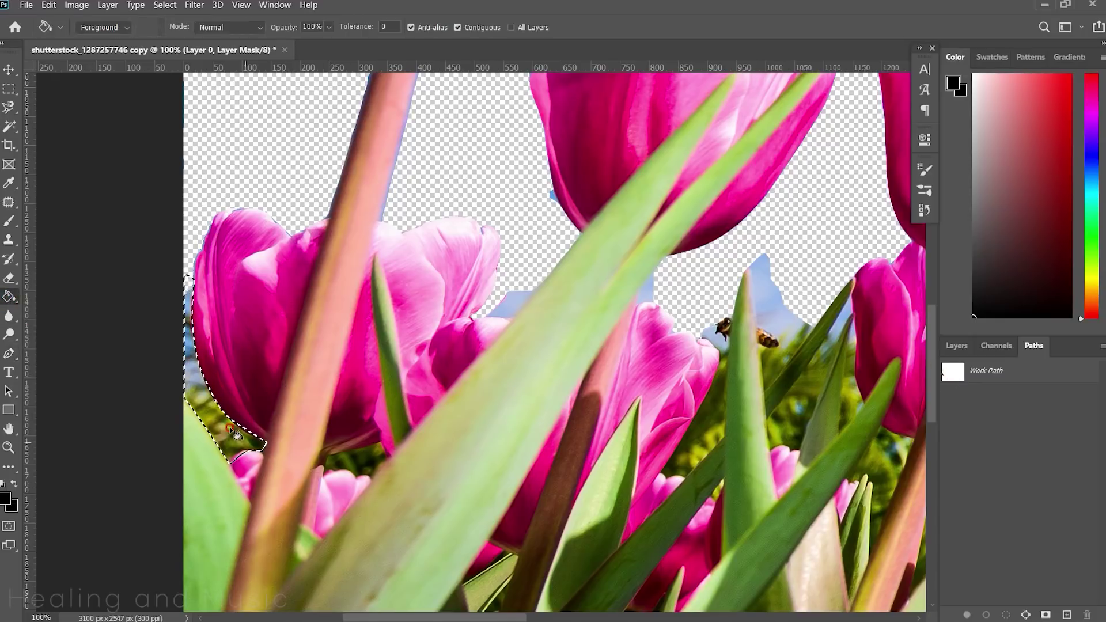
Fill the selection on the mask with the Paint Bucket to hide the leftover edge
{"action": "left_click", "coordinate": [232, 430]}
{"action": "key", "text": "ctrl+d"}
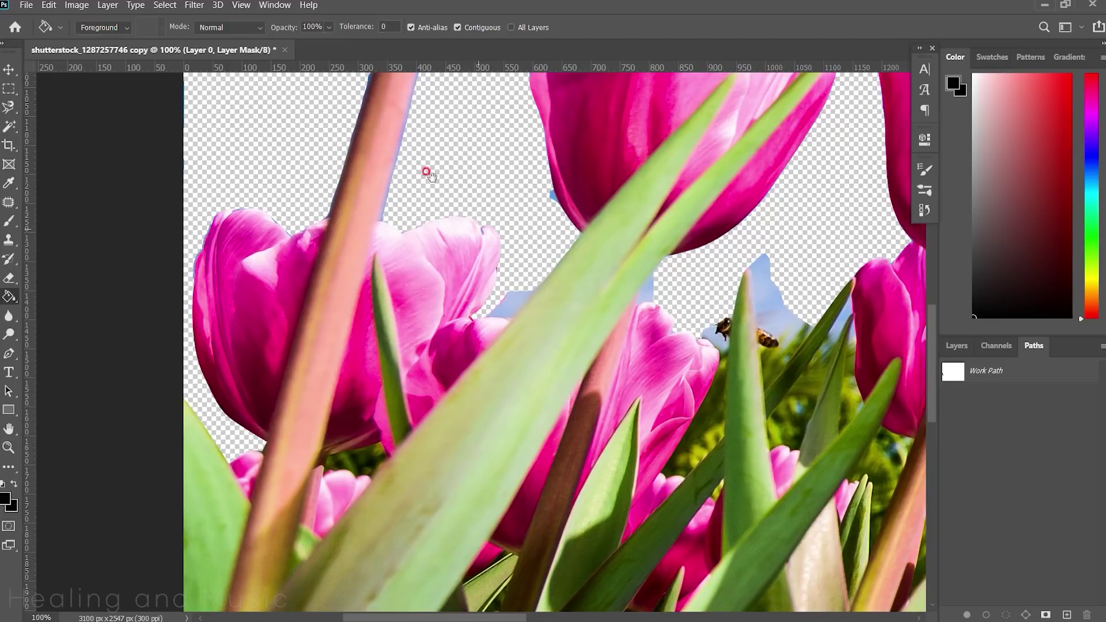
{"action": "left_click_drag", "start_coordinate": [427, 172], "coordinate": [423, 358]}
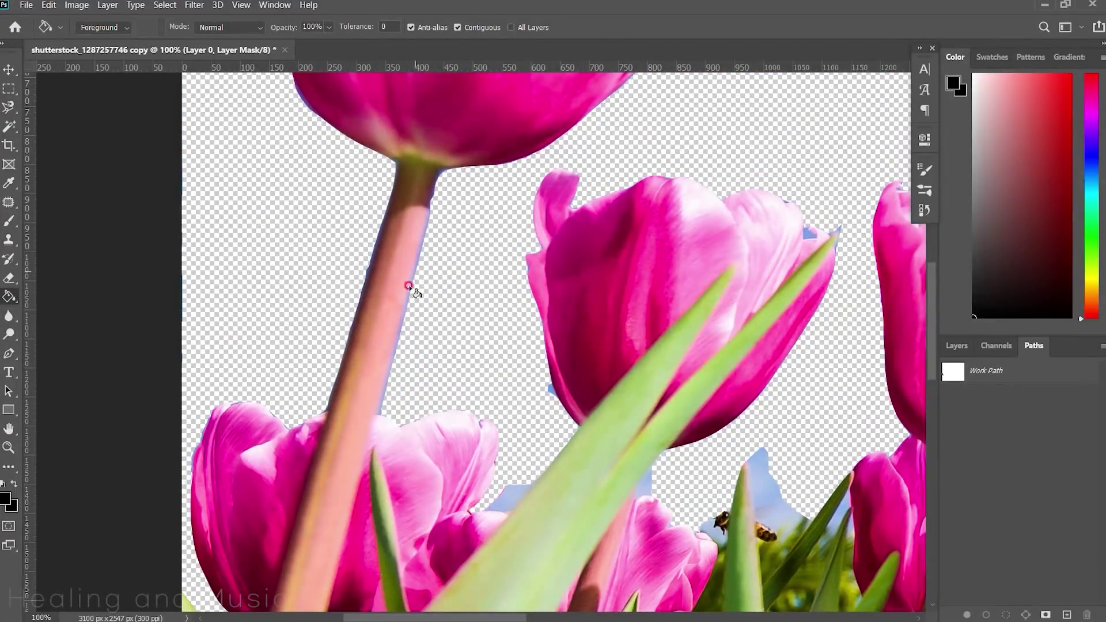
Draw a Pen outline beside the top of the stem and convert it to a selection
{"action": "key", "text": "p"}
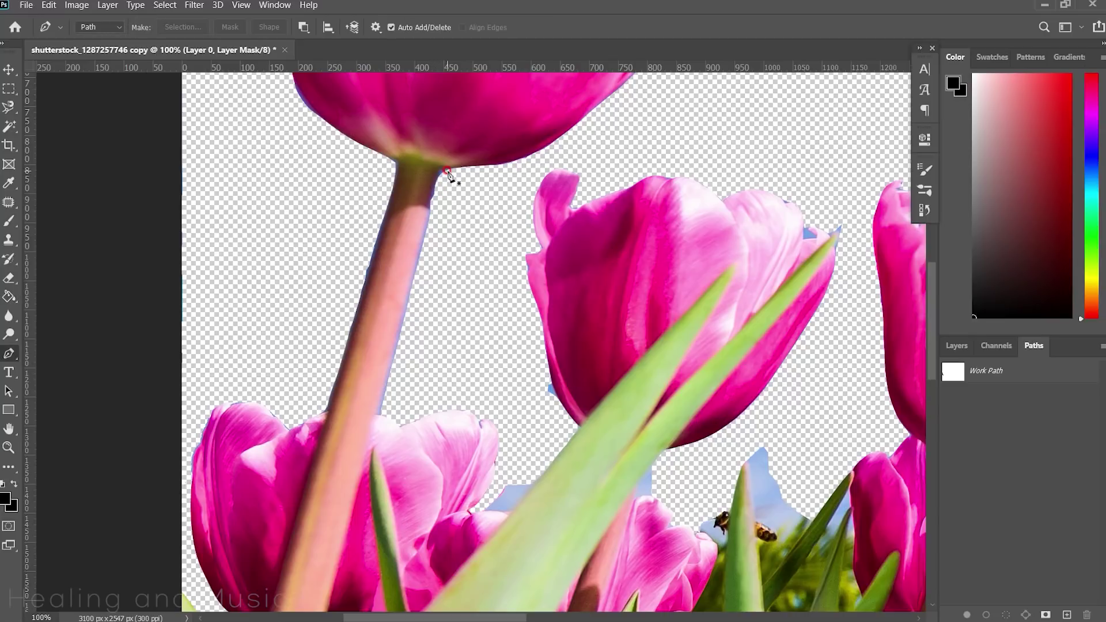
{"action": "left_click", "coordinate": [422, 232]}
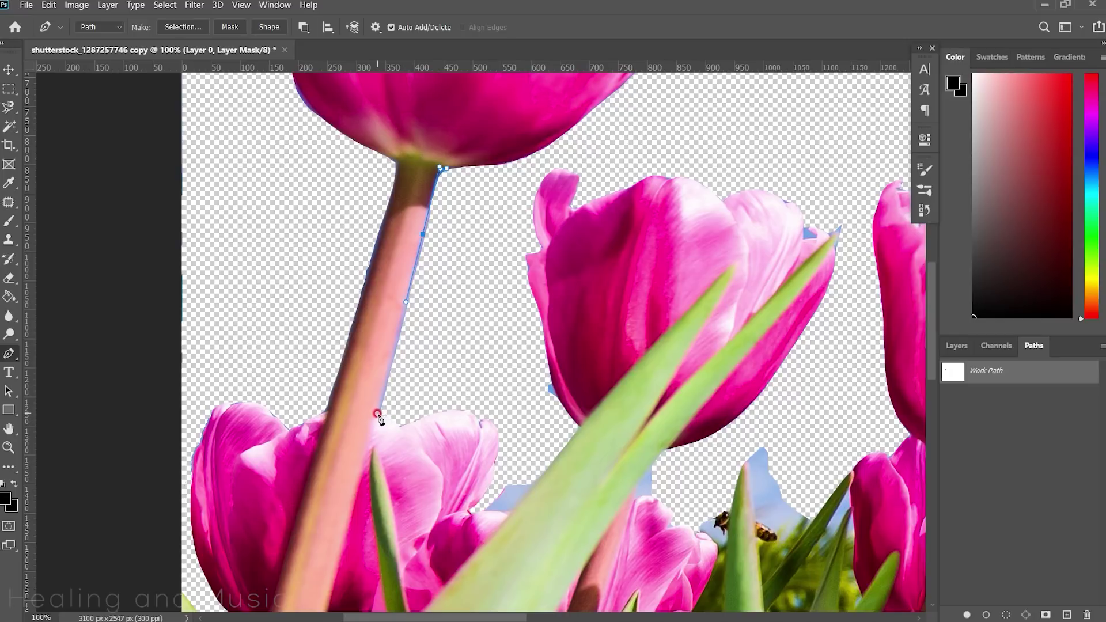
{"action": "left_click_drag", "start_coordinate": [405, 409], "coordinate": [419, 393]}
{"action": "left_click", "coordinate": [475, 222]}
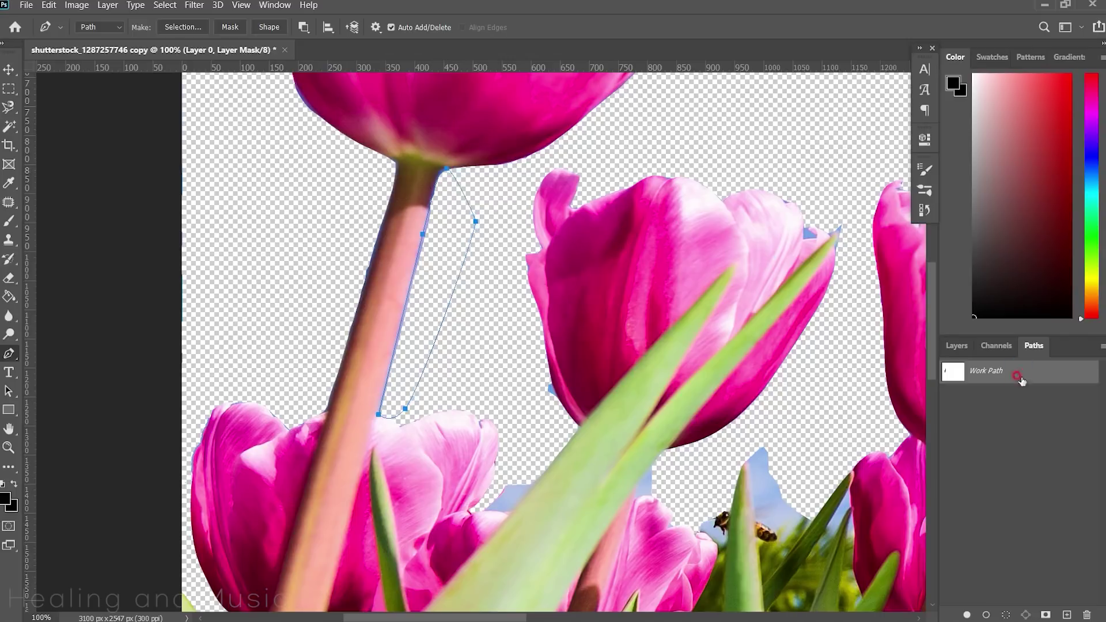
{"action": "left_click", "coordinate": [953, 375], "text": "ctrl"}
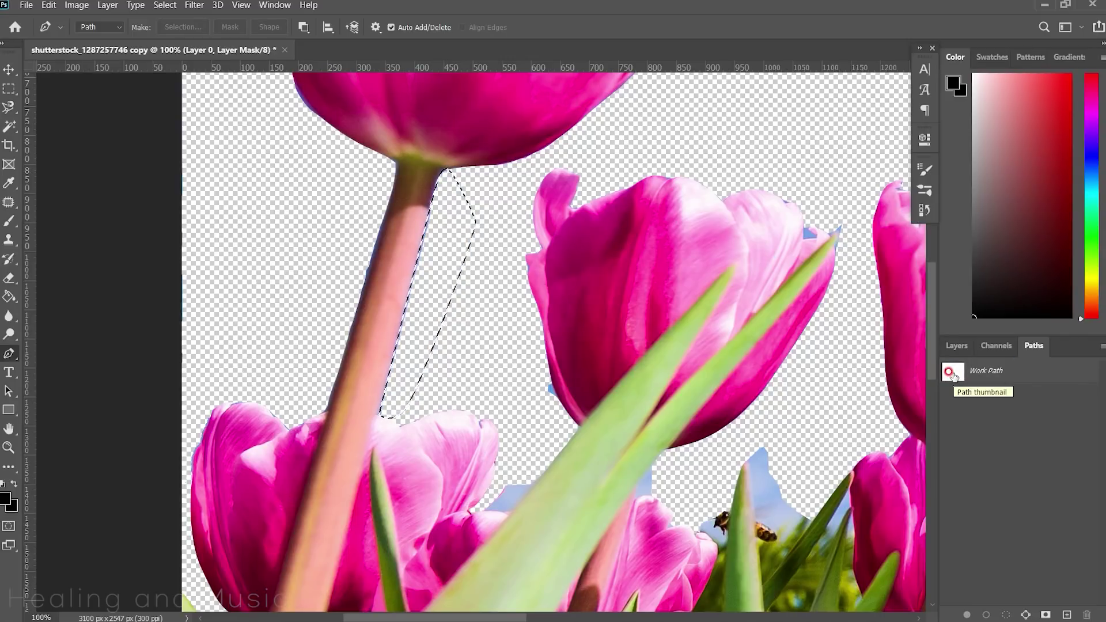
{"action": "left_click", "coordinate": [9, 296]}
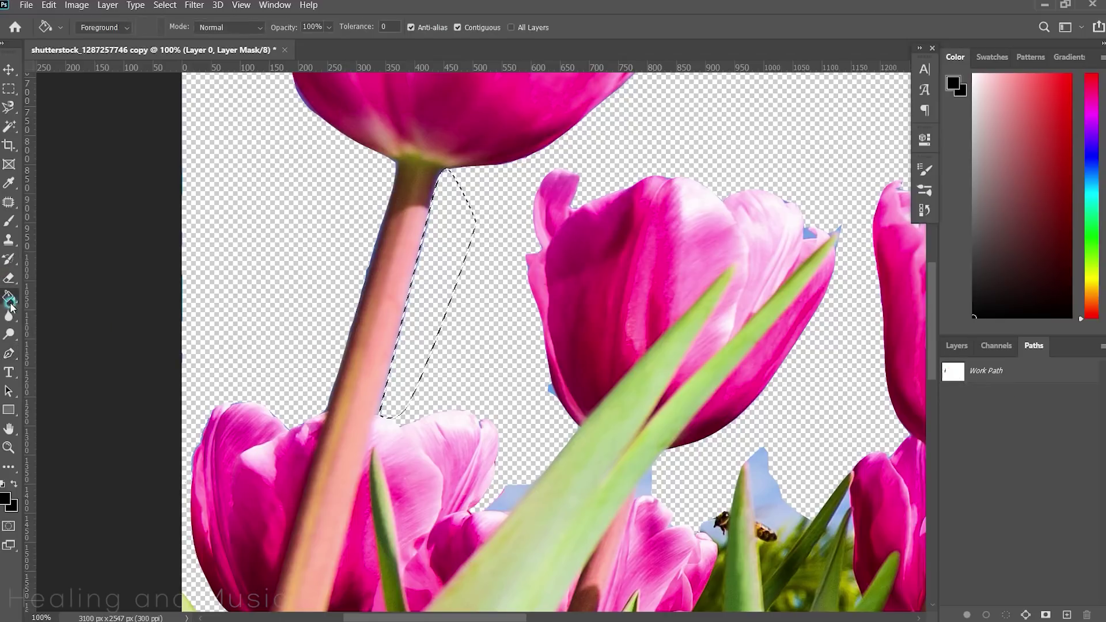
{"action": "key", "text": "ctrl+d"}
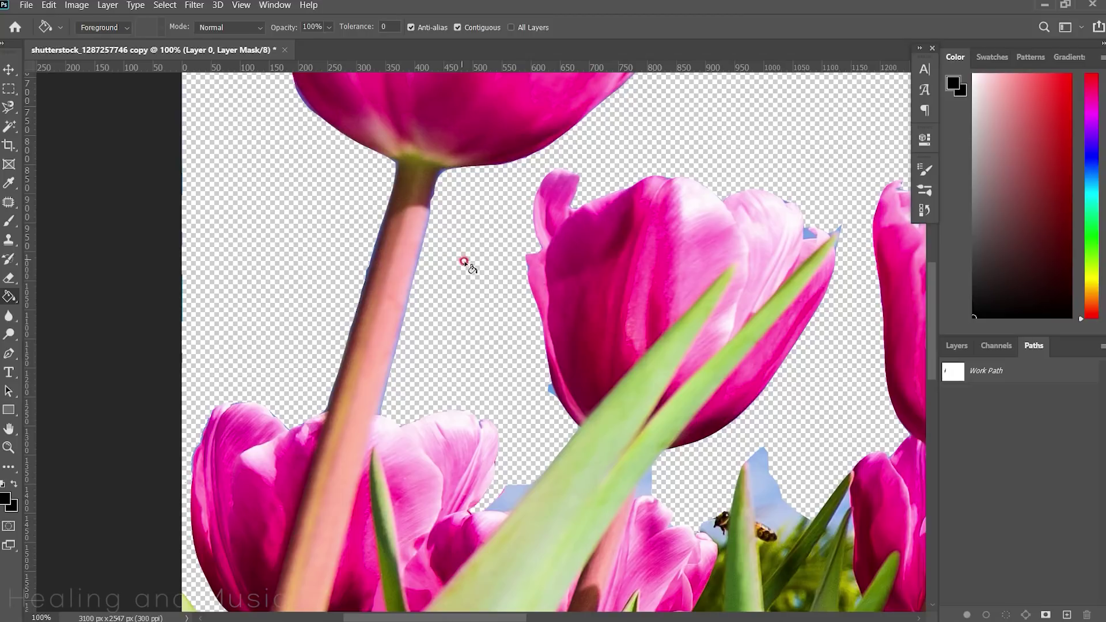
Paint white with a smaller brush on the mask, revealing sky beside the stem top
{"action": "key", "text": "b"}
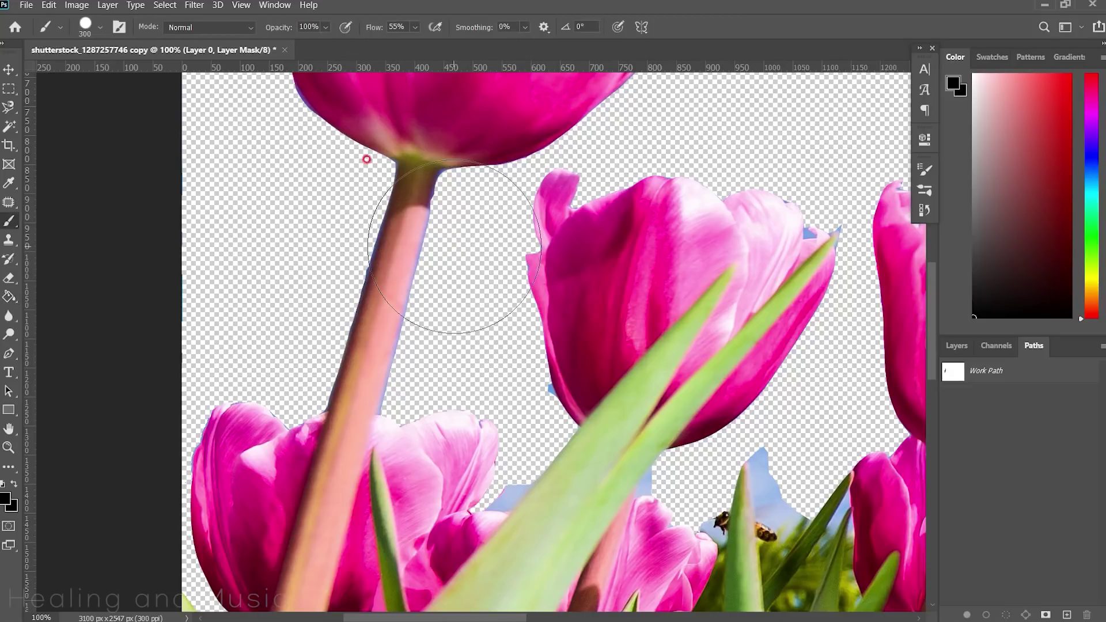
{"action": "key", "text": "bracketleft"}
{"action": "key", "text": "bracketleft"}
{"action": "key", "text": "bracketleft"}
{"action": "key", "text": "d"}
{"action": "key", "text": "bracketleft"}
{"action": "key", "text": "bracketleft"}
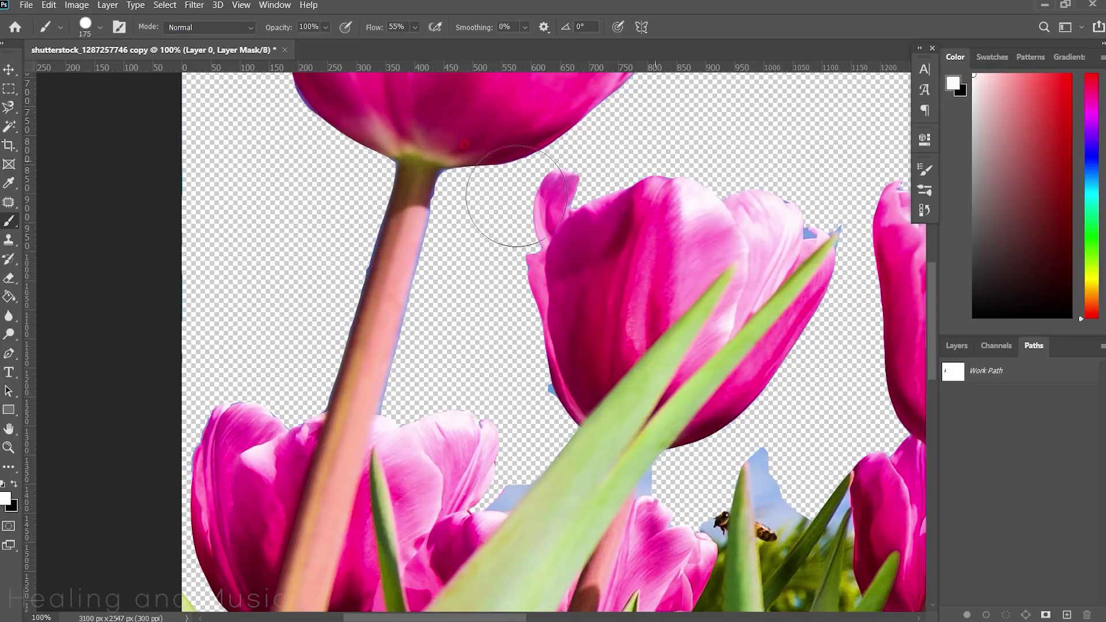
{"action": "key", "text": "bracketleft"}
{"action": "key", "text": "bracketleft"}
{"action": "key", "text": "bracketleft"}
{"action": "mouse_move", "coordinate": [445, 204]}
{"action": "left_mouse_down"}
{"action": "mouse_move", "coordinate": [450, 192]}
{"action": "mouse_move", "coordinate": [492, 218]}
{"action": "left_mouse_up"}
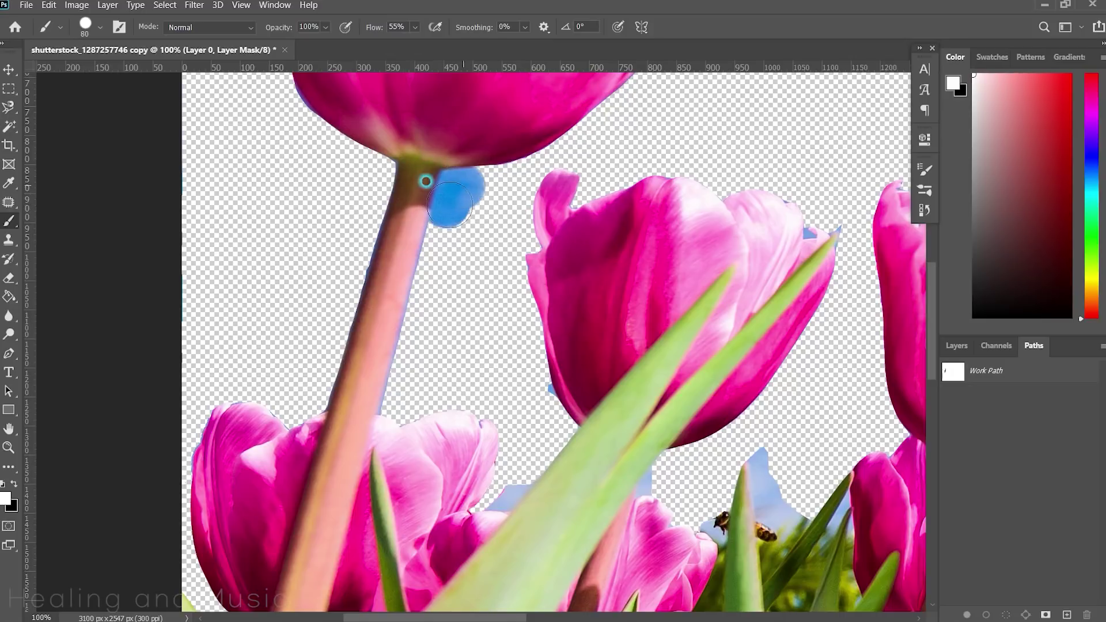
{"action": "key", "text": "p"}
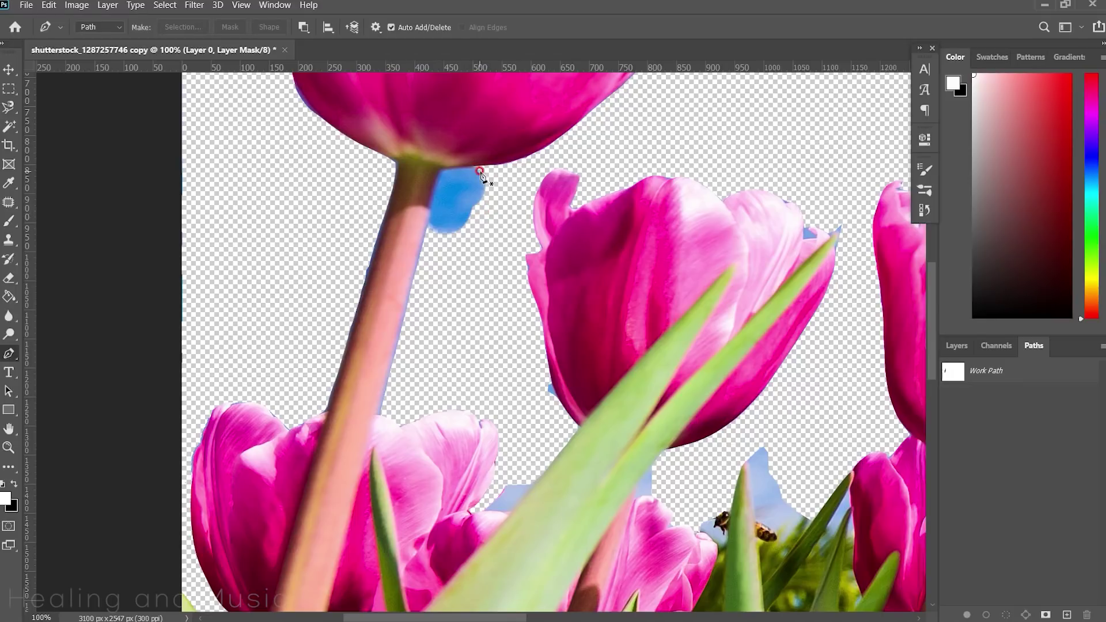
Draw a Pen outline between the tall stem and neighbouring tulip, then load it as a selection
{"action": "left_click_drag", "start_coordinate": [477, 166], "coordinate": [463, 166]}
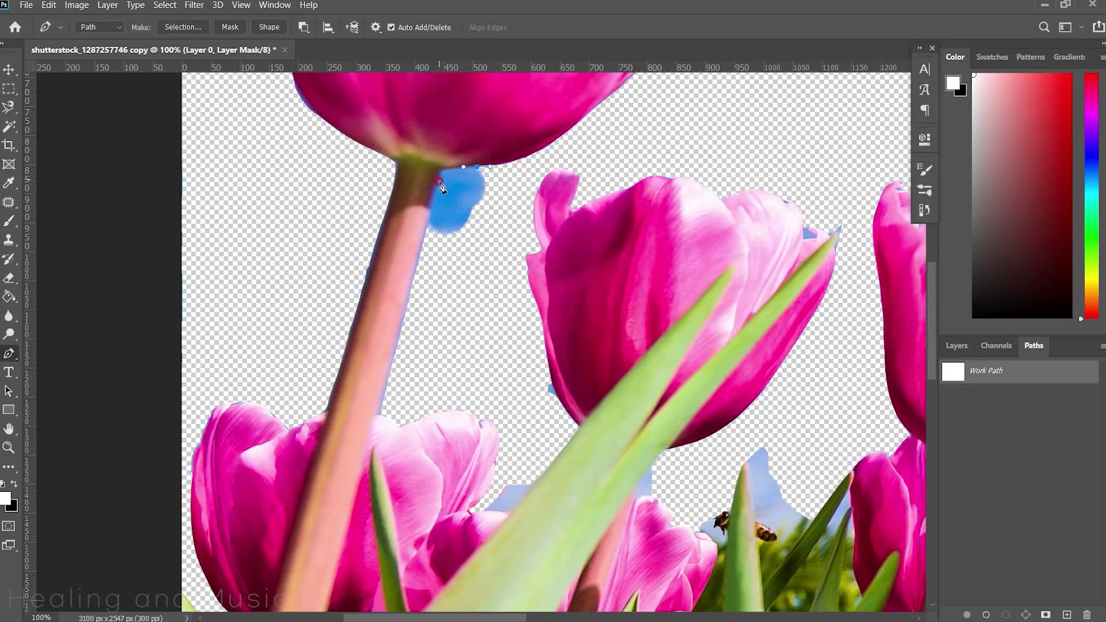
{"action": "left_click", "coordinate": [436, 174]}
{"action": "left_click", "coordinate": [434, 186]}
{"action": "left_click", "coordinate": [377, 413]}
{"action": "key", "text": "ctrl+z"}
{"action": "left_click", "coordinate": [378, 414]}
{"action": "left_click_drag", "start_coordinate": [484, 288], "coordinate": [485, 248]}
{"action": "left_click", "coordinate": [500, 175]}
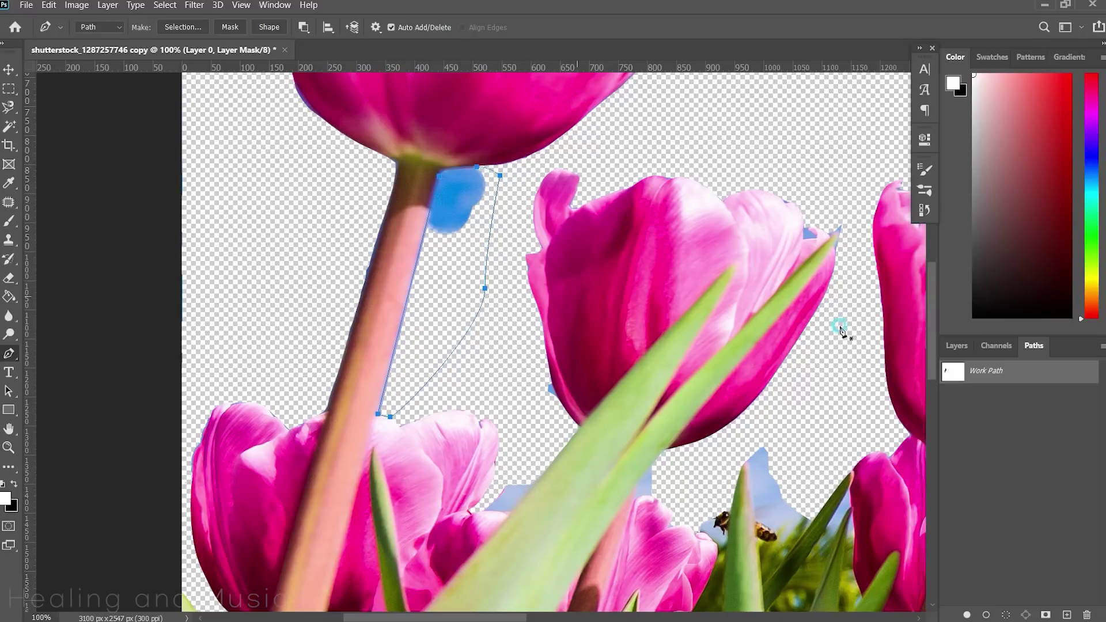
{"action": "left_click", "coordinate": [953, 375], "text": "ctrl"}
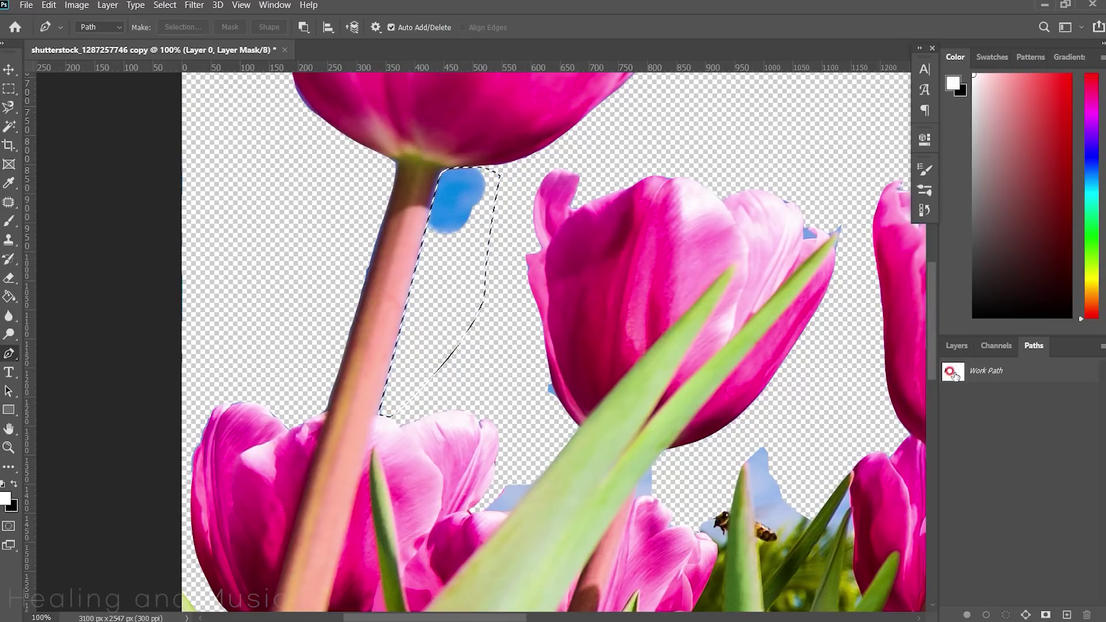
Fill the mask selection with black to hide the blue sky patch
{"action": "key", "text": "alt+BackSpace"}
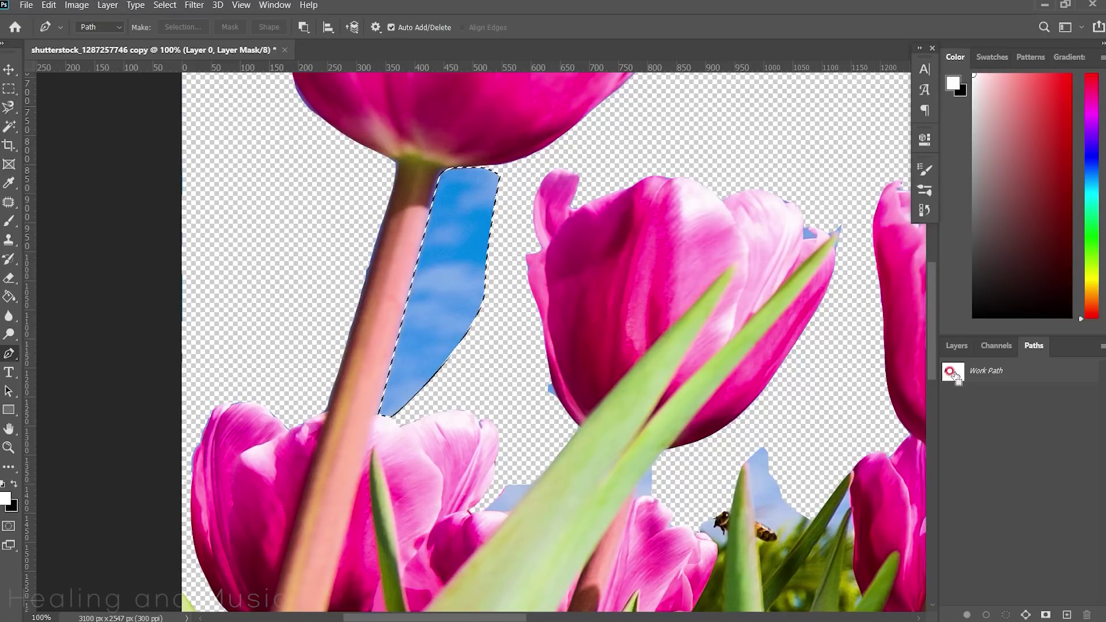
{"action": "key", "text": "ctrl+z"}
{"action": "left_click_drag", "start_coordinate": [987, 294], "coordinate": [964, 331]}
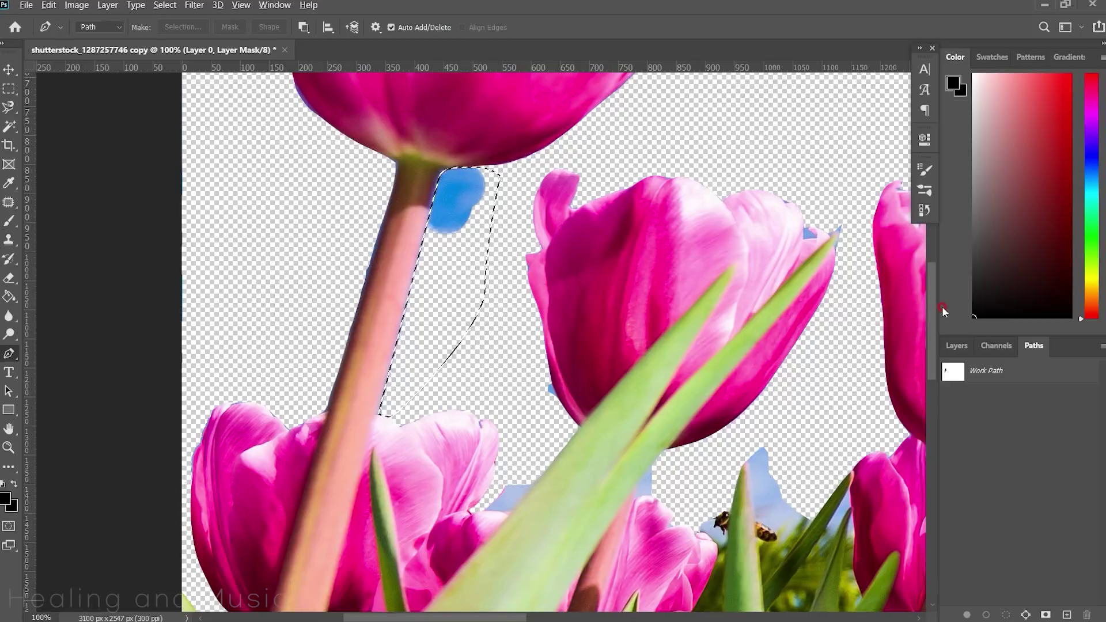
{"action": "key", "text": "alt+BackSpace"}
{"action": "key", "text": "ctrl+d"}
Pan the view from the upper tulip down to the lower flowers
{"action": "mouse_move", "coordinate": [553, 254]}
{"action": "left_mouse_down"}
{"action": "mouse_move", "coordinate": [556, 383]}
{"action": "mouse_move", "coordinate": [573, 441]}
{"action": "left_mouse_up"}
{"action": "key", "text": "e"}
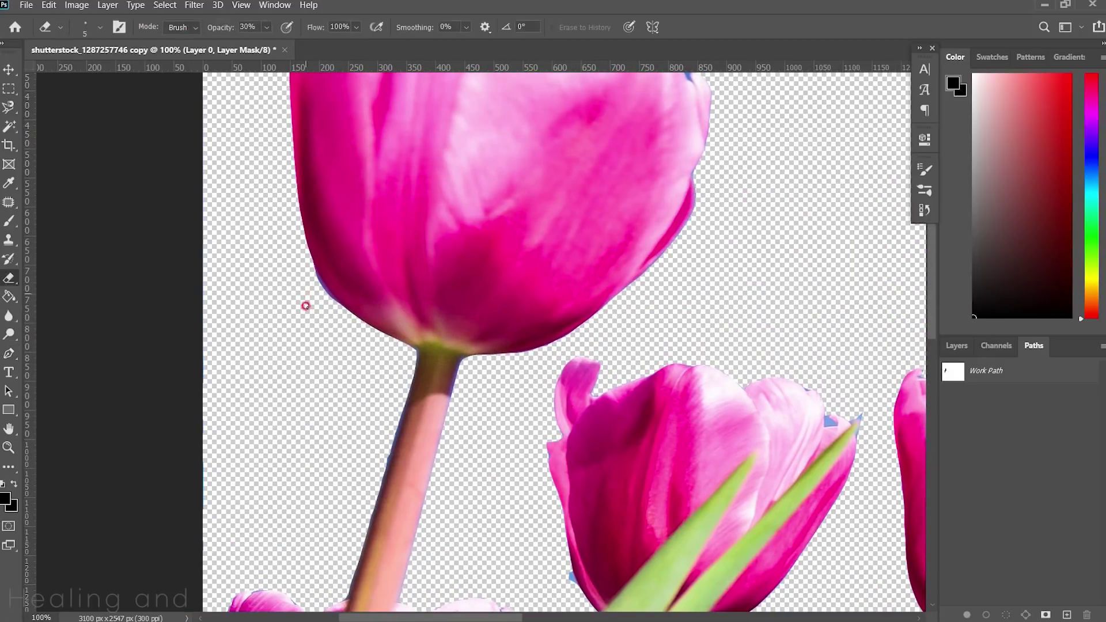
{"action": "left_click_drag", "start_coordinate": [543, 457], "coordinate": [420, 316]}
{"action": "mouse_move", "coordinate": [417, 507]}
{"action": "left_mouse_down"}
{"action": "mouse_move", "coordinate": [413, 353]}
{"action": "mouse_move", "coordinate": [424, 340]}
{"action": "left_mouse_up"}
{"action": "key", "text": "b"}
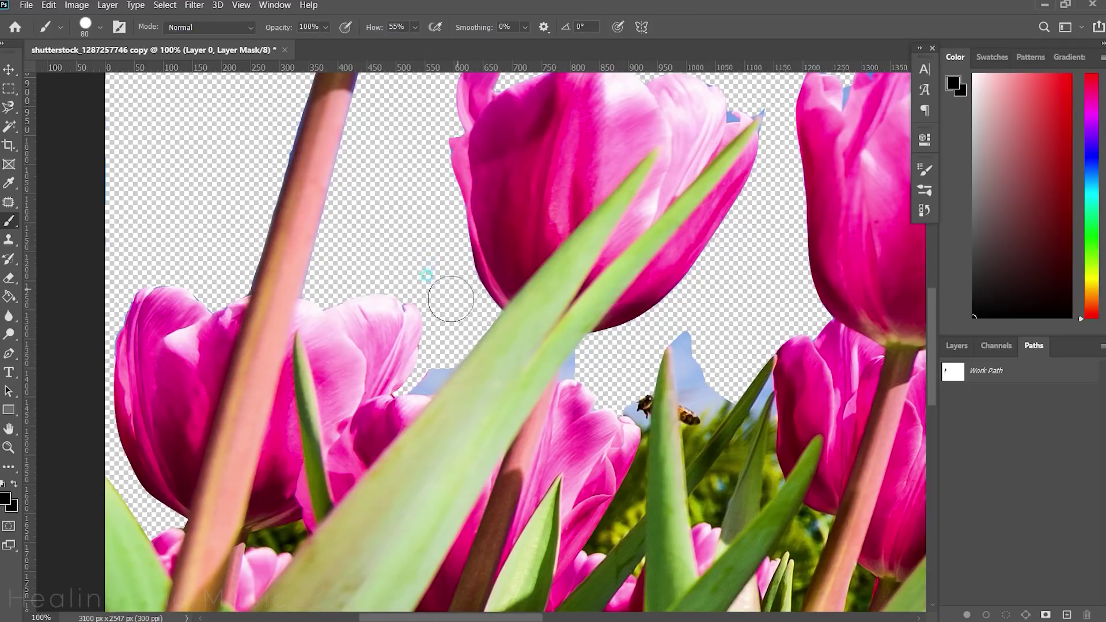
Magic Wand-select the gap between petal and leaf and delete it on the mask
{"action": "key", "text": "p"}
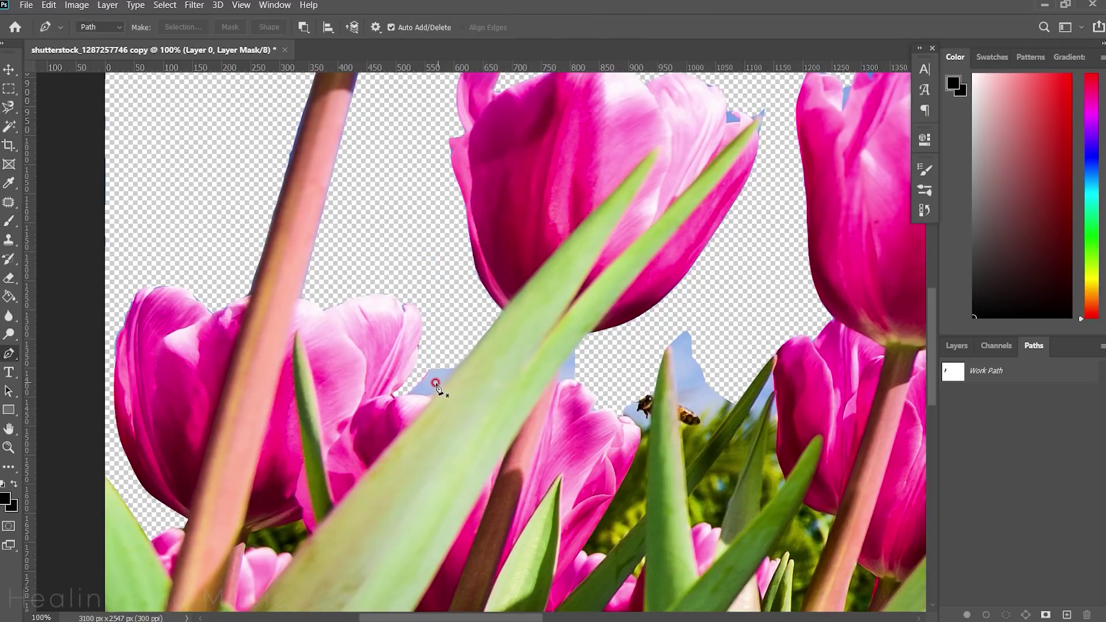
{"action": "key", "text": "w"}
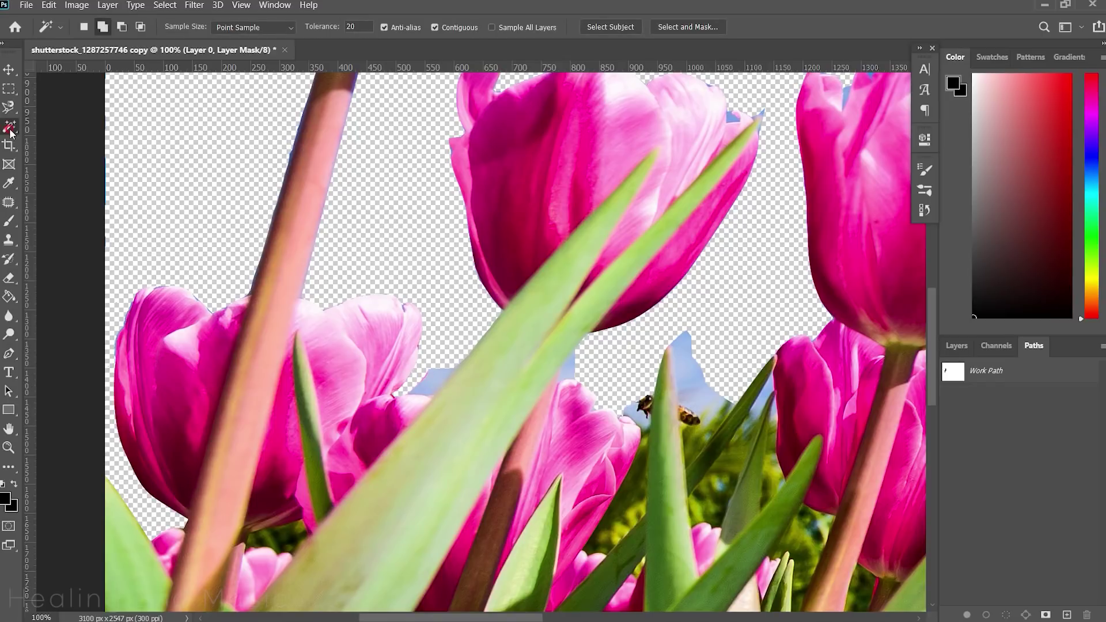
{"action": "left_click", "coordinate": [425, 374]}
{"action": "key", "text": "Delete"}
{"action": "key", "text": "ctrl+d"}
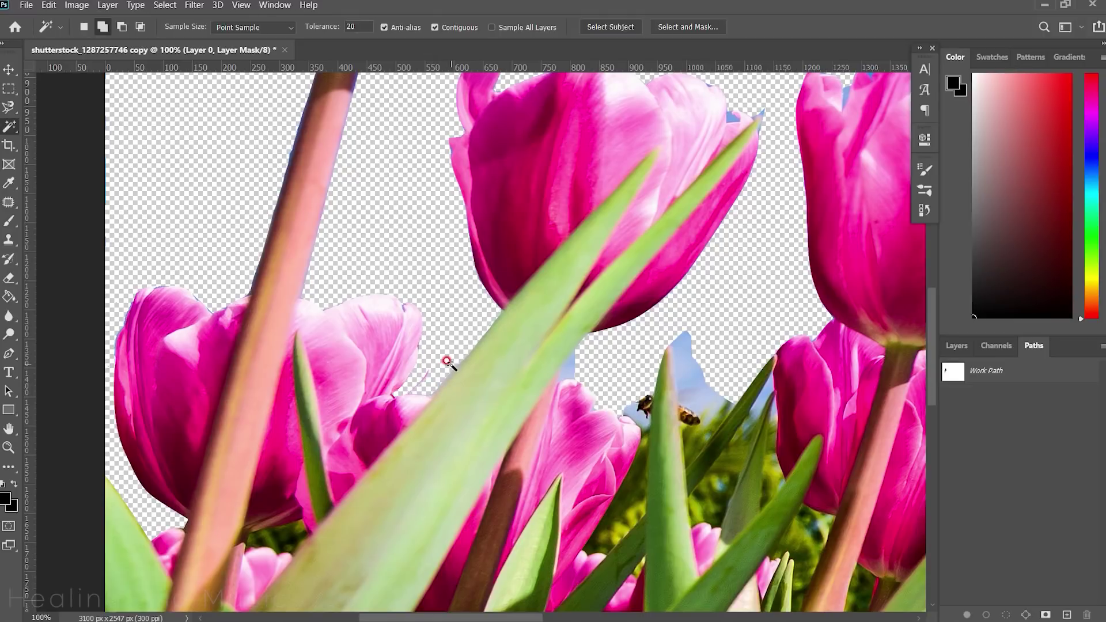
Select the sky gap near the bee and fill it black on the mask
{"action": "key", "text": "b"}
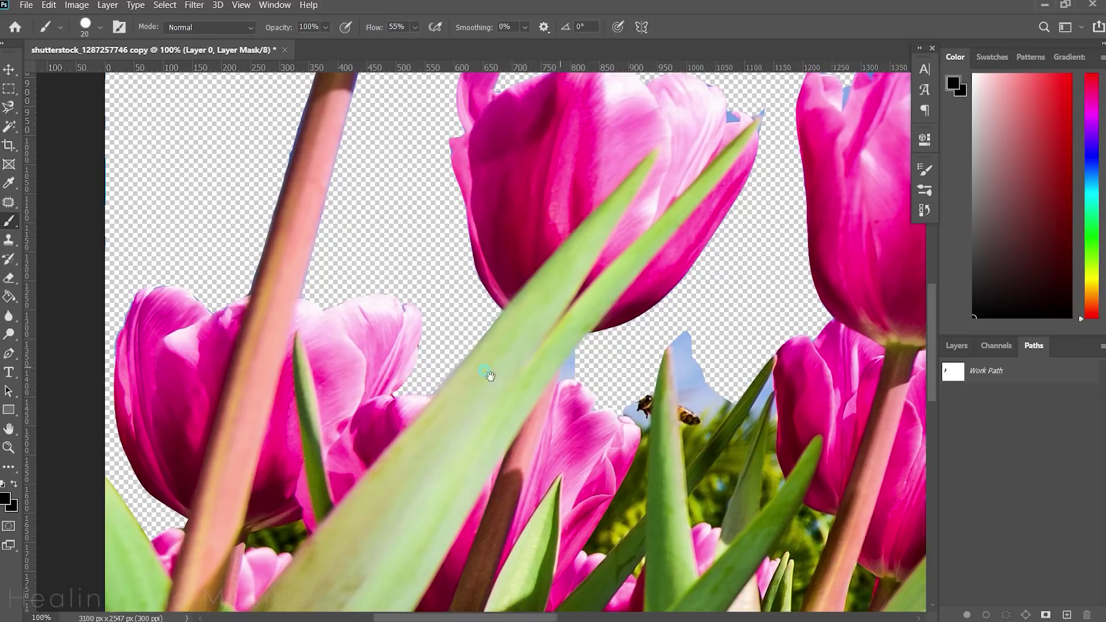
{"action": "left_click_drag", "start_coordinate": [582, 353], "coordinate": [415, 375]}
{"action": "key", "text": "w"}
{"action": "left_click", "coordinate": [422, 395]}
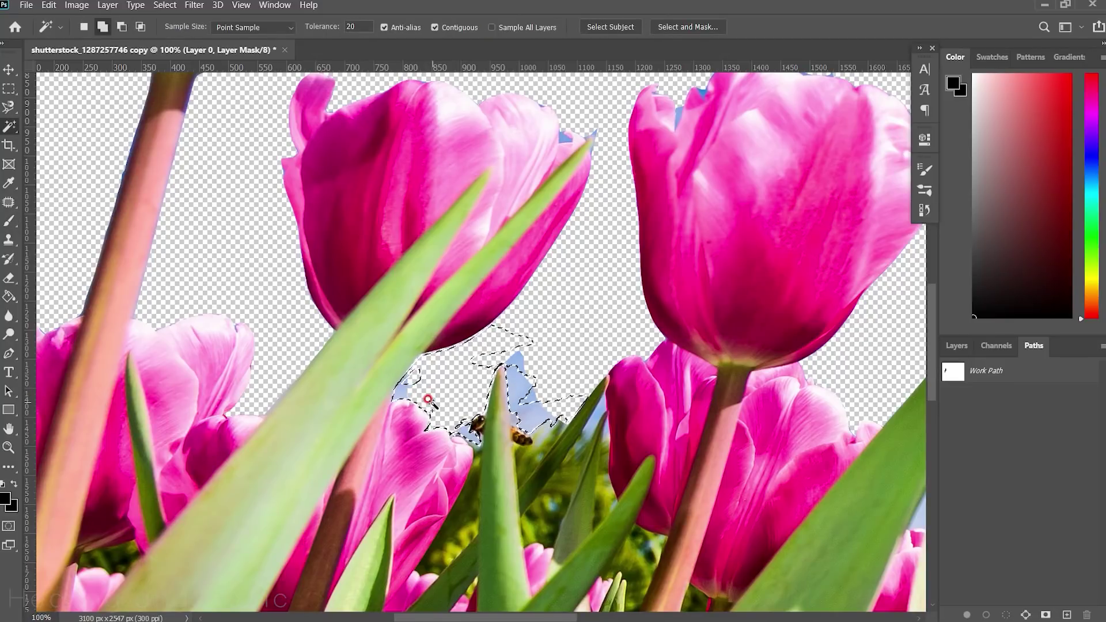
{"action": "key", "text": "alt+BackSpace"}
{"action": "key", "text": "ctrl+d"}
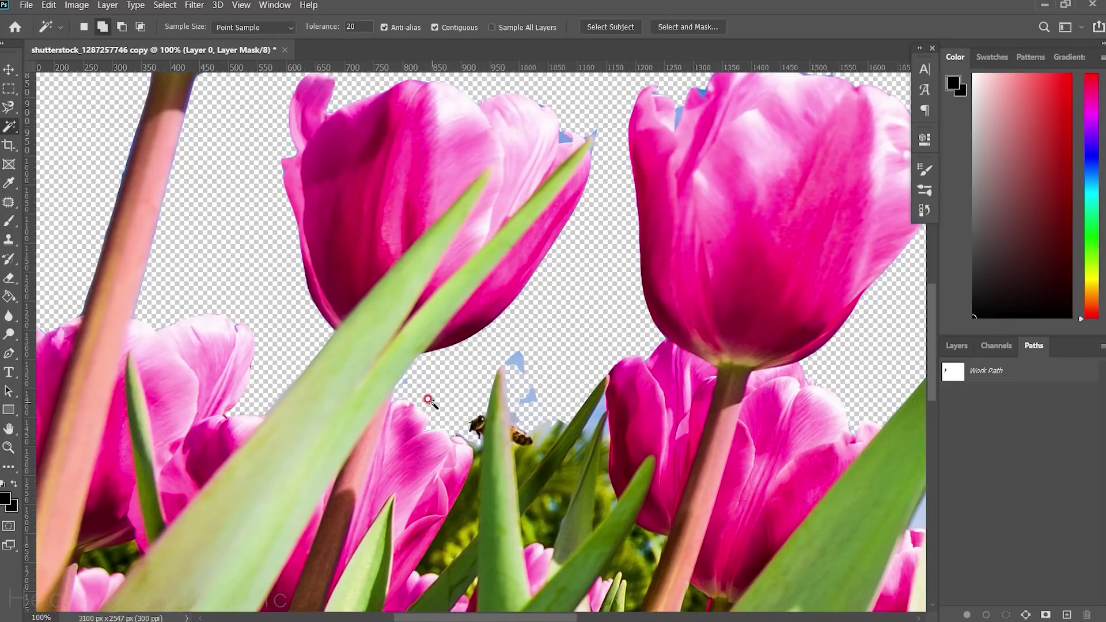
Brush out the blue fringe beside the leaf and zoom to 200% near the bee
{"action": "key", "text": "b"}
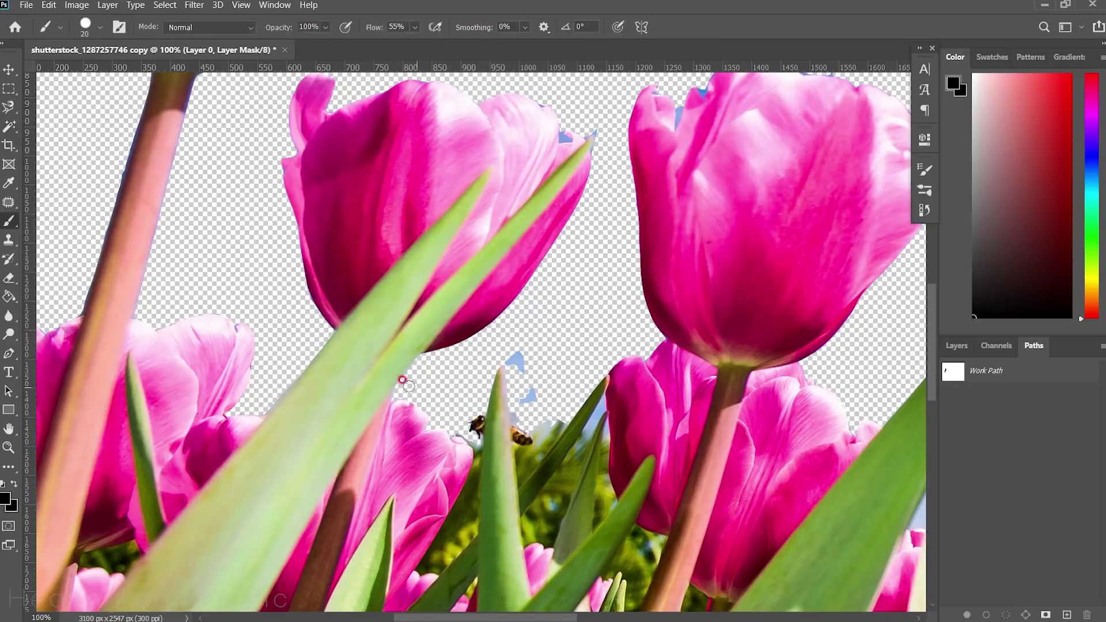
{"action": "left_click_drag", "start_coordinate": [509, 348], "coordinate": [532, 403]}
{"action": "left_click_drag", "start_coordinate": [533, 403], "coordinate": [461, 359]}
{"action": "key", "text": "w"}
{"action": "left_click", "coordinate": [393, 488]}
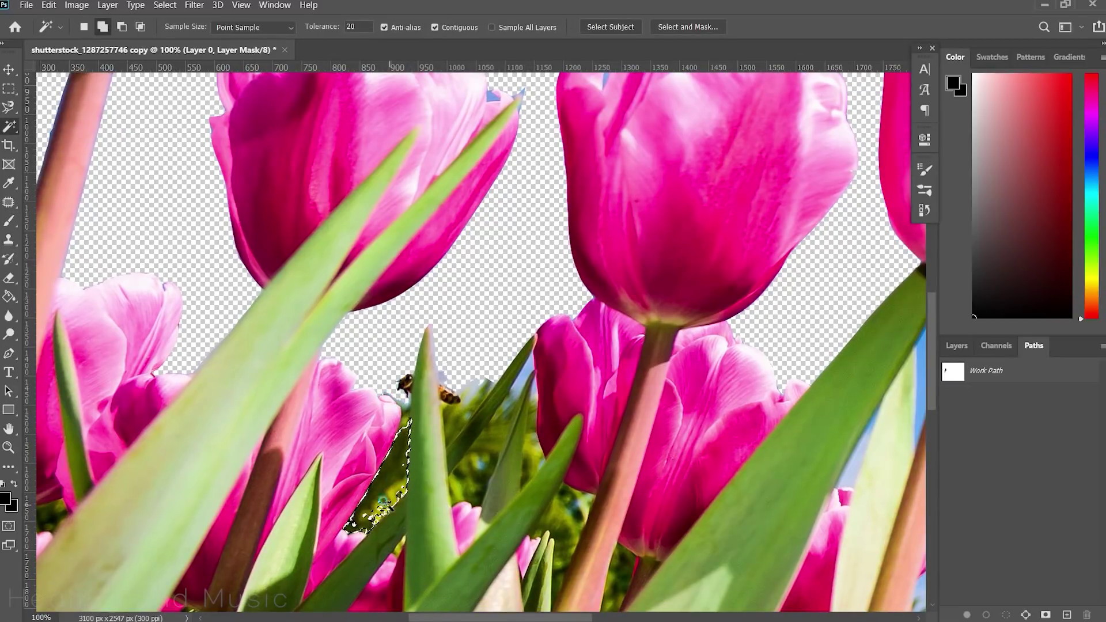
{"action": "left_click_drag", "start_coordinate": [422, 537], "coordinate": [445, 483]}
{"action": "key", "text": "ctrl+d"}
{"action": "key", "text": "ctrl+plus"}
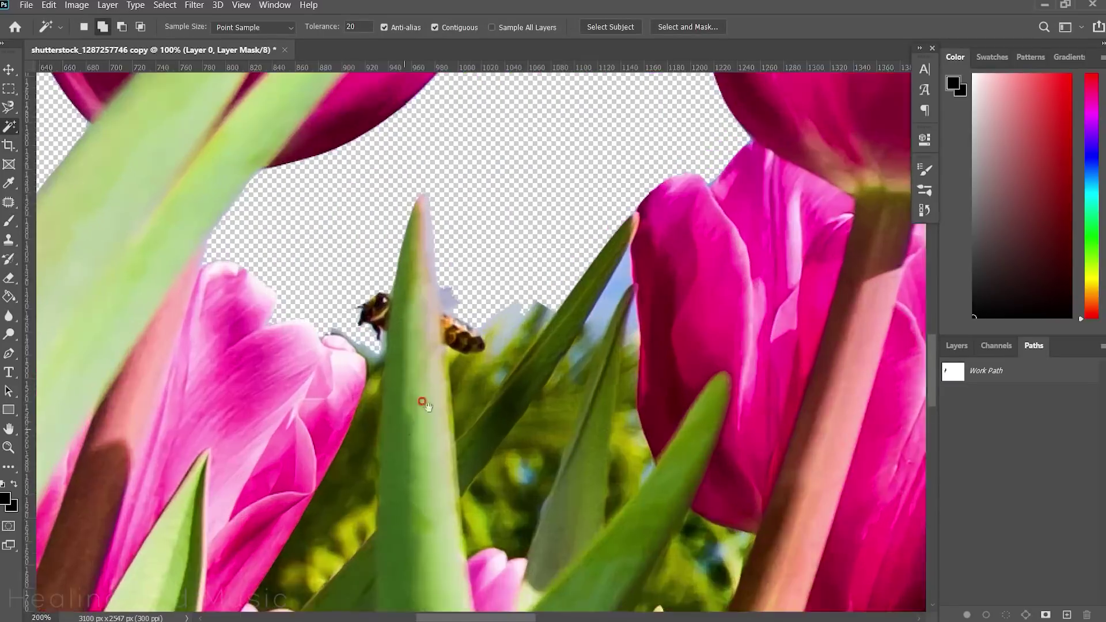
Outline the green background beside the bee with a pen path and hide it on the mask
{"action": "left_click_drag", "start_coordinate": [420, 400], "coordinate": [581, 332]}
{"action": "key", "text": "p"}
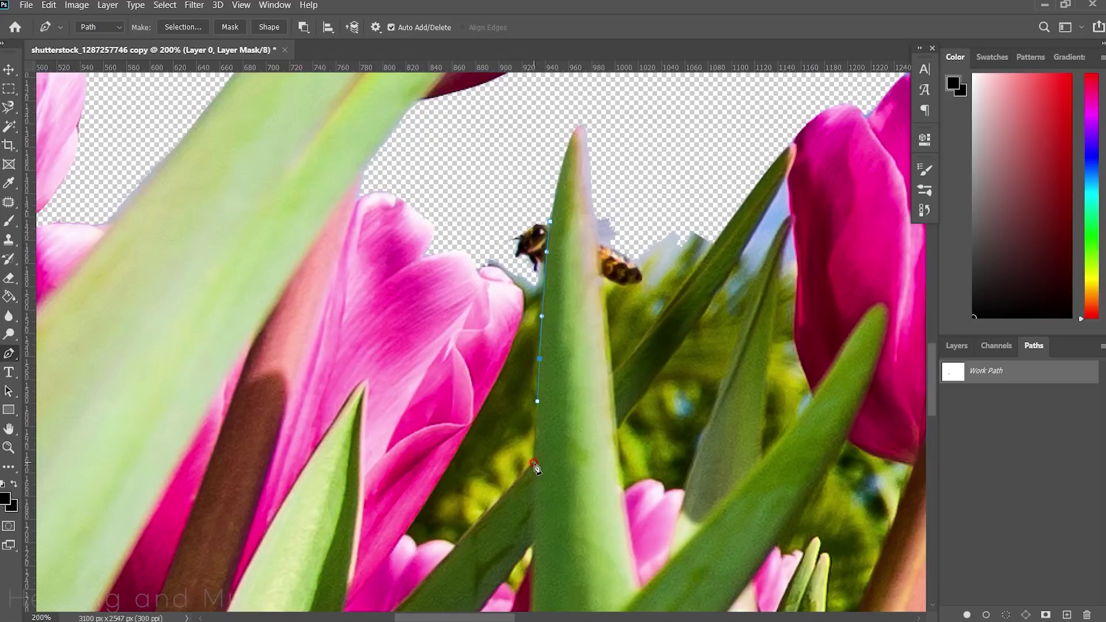
{"action": "left_click", "coordinate": [417, 547]}
{"action": "left_click", "coordinate": [493, 382]}
{"action": "left_click", "coordinate": [514, 338]}
{"action": "left_click_drag", "start_coordinate": [521, 291], "coordinate": [533, 303]}
{"action": "left_click", "coordinate": [495, 271]}
{"action": "left_click", "coordinate": [483, 185]}
{"action": "left_click", "coordinate": [545, 168]}
{"action": "left_click", "coordinate": [550, 222]}
{"action": "key", "text": "ctrl+Return"}
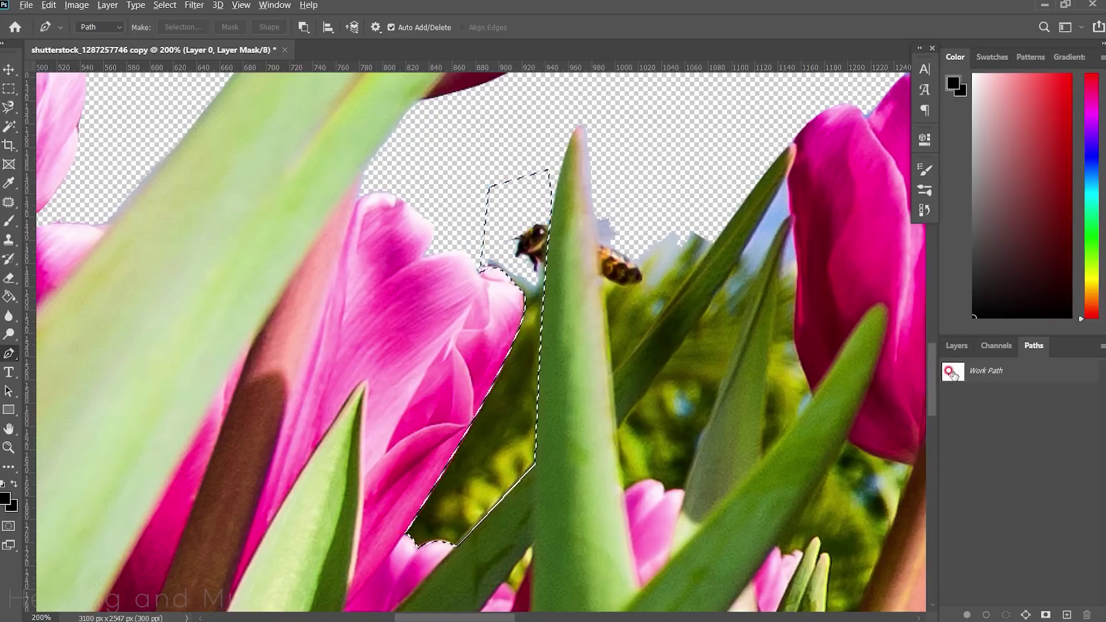
Outline the next gap between the leaves with a closed path and load it as a selection
{"action": "left_click_drag", "start_coordinate": [580, 189], "coordinate": [412, 229]}
{"action": "left_click", "coordinate": [413, 174]}
{"action": "left_click", "coordinate": [443, 420]}
{"action": "left_click", "coordinate": [535, 309]}
{"action": "left_click", "coordinate": [592, 221]}
{"action": "left_click", "coordinate": [525, 182]}
{"action": "left_click", "coordinate": [414, 174]}
{"action": "key", "text": "ctrl+Return"}
Trace the gap between the leaves and delete it from the mask, then deselect
{"action": "left_click_drag", "start_coordinate": [711, 259], "coordinate": [594, 229]}
{"action": "left_click", "coordinate": [505, 196]}
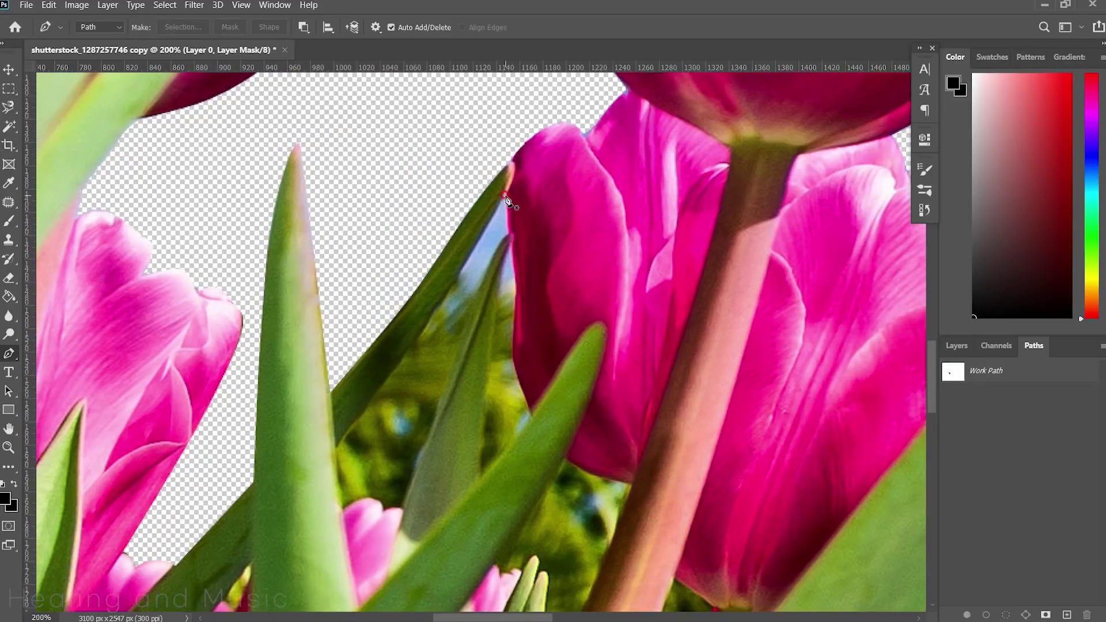
{"action": "left_click_drag", "start_coordinate": [396, 364], "coordinate": [361, 416]}
{"action": "left_click", "coordinate": [336, 449]}
{"action": "scroll", "coordinate": [335, 449], "scroll_direction": "down", "scroll_amount": 3}
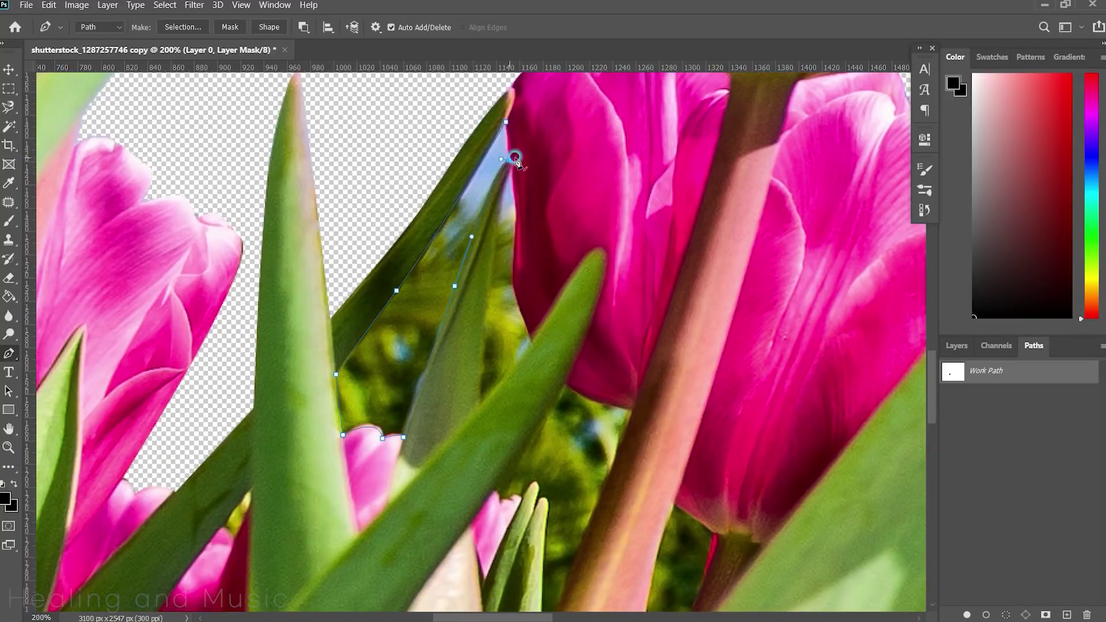
{"action": "left_click", "coordinate": [505, 122]}
{"action": "key", "text": "ctrl+Return"}
{"action": "key", "text": "Delete"}
{"action": "key", "text": "ctrl+d"}
Draw a closed path down the leaf edge and across the stem
{"action": "left_click", "coordinate": [511, 169]}
{"action": "left_click", "coordinate": [500, 219]}
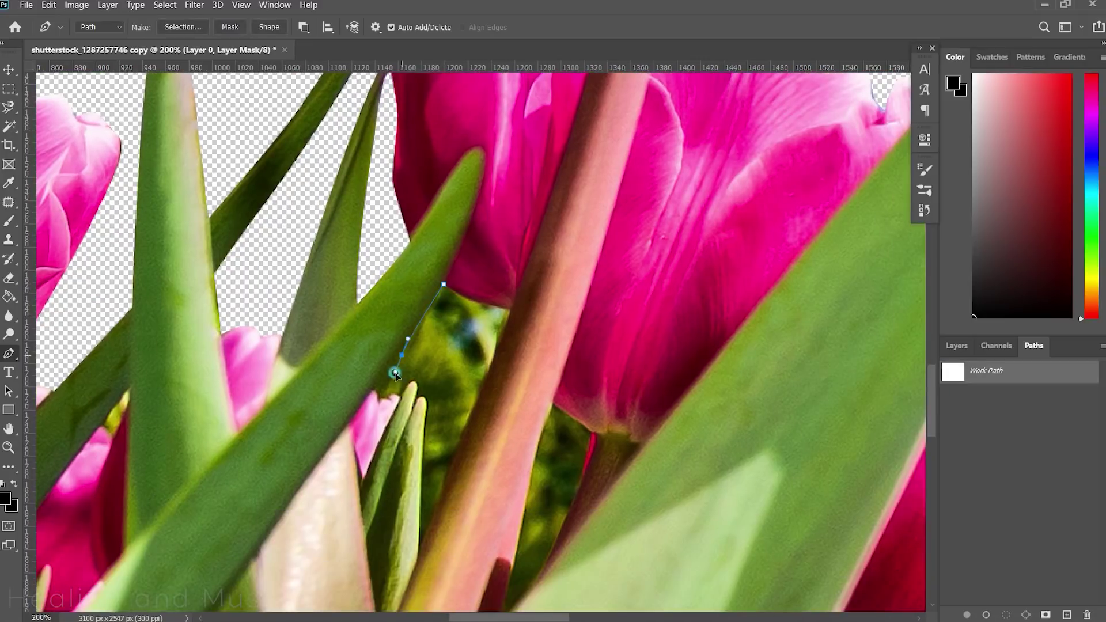
{"action": "left_click_drag", "start_coordinate": [384, 397], "coordinate": [399, 403]}
{"action": "left_click", "coordinate": [422, 400]}
{"action": "left_click", "coordinate": [419, 551]}
{"action": "left_click_drag", "start_coordinate": [480, 400], "coordinate": [493, 375]}
{"action": "left_click", "coordinate": [514, 310]}
{"action": "left_click", "coordinate": [441, 288]}
Outline the background gap right of the stem, then zoom out to view the whole picture
{"action": "left_click_drag", "start_coordinate": [575, 403], "coordinate": [438, 317]}
{"action": "left_click", "coordinate": [412, 315]}
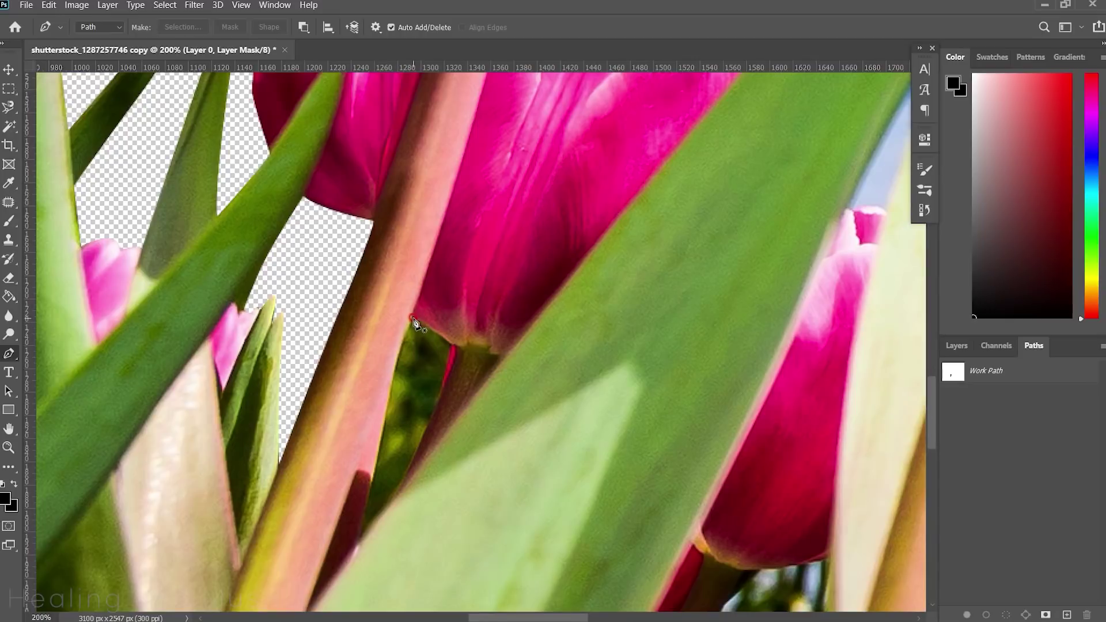
{"action": "left_click", "coordinate": [384, 409]}
{"action": "left_click", "coordinate": [366, 495]}
{"action": "left_click", "coordinate": [357, 555]}
{"action": "left_click", "coordinate": [413, 315]}
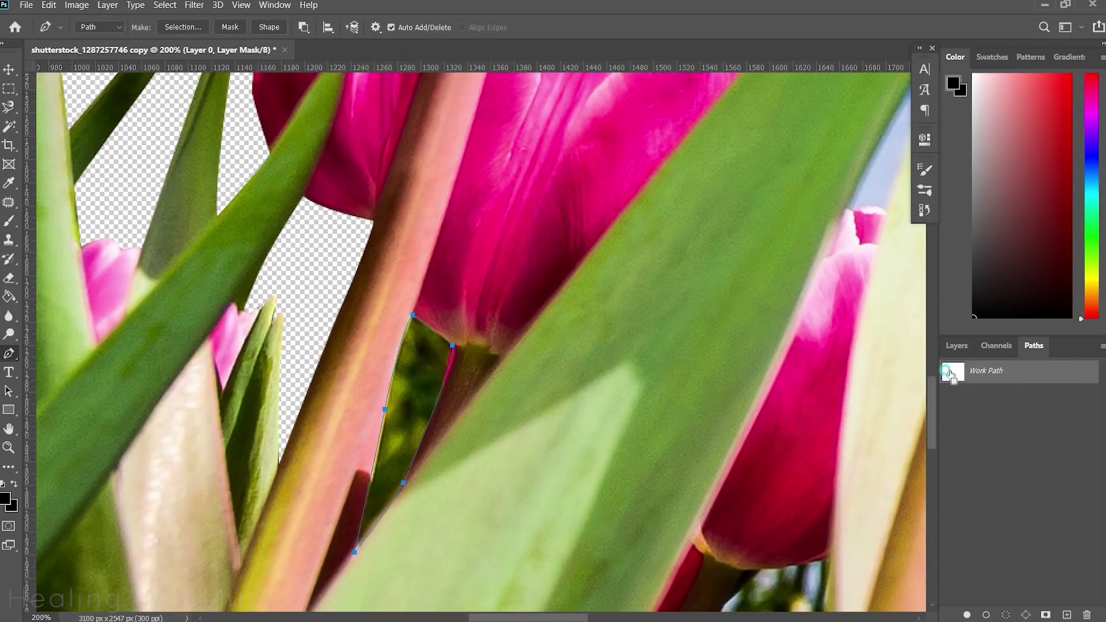
{"action": "key", "text": "ctrl+minus"}
{"action": "key", "text": "ctrl+minus"}
{"action": "key", "text": "ctrl+minus"}
{"action": "scroll", "coordinate": [371, 266], "scroll_direction": "up", "scroll_amount": 2}
{"action": "scroll", "coordinate": [160, 242], "scroll_direction": "up", "scroll_amount": 2}
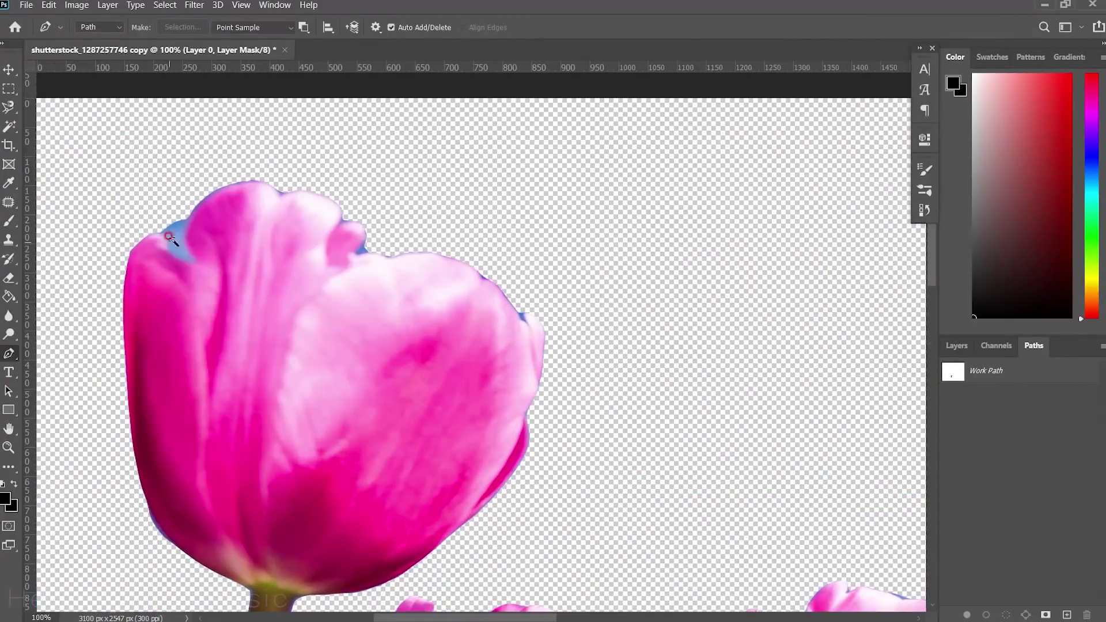
Remove the blue fringe in the tulip notch with Magic Wand and brush along the notch
{"action": "key", "text": "w"}
{"action": "left_click", "coordinate": [173, 236]}
{"action": "key", "text": "Delete"}
{"action": "key", "text": "ctrl+d"}
{"action": "key", "text": "b"}
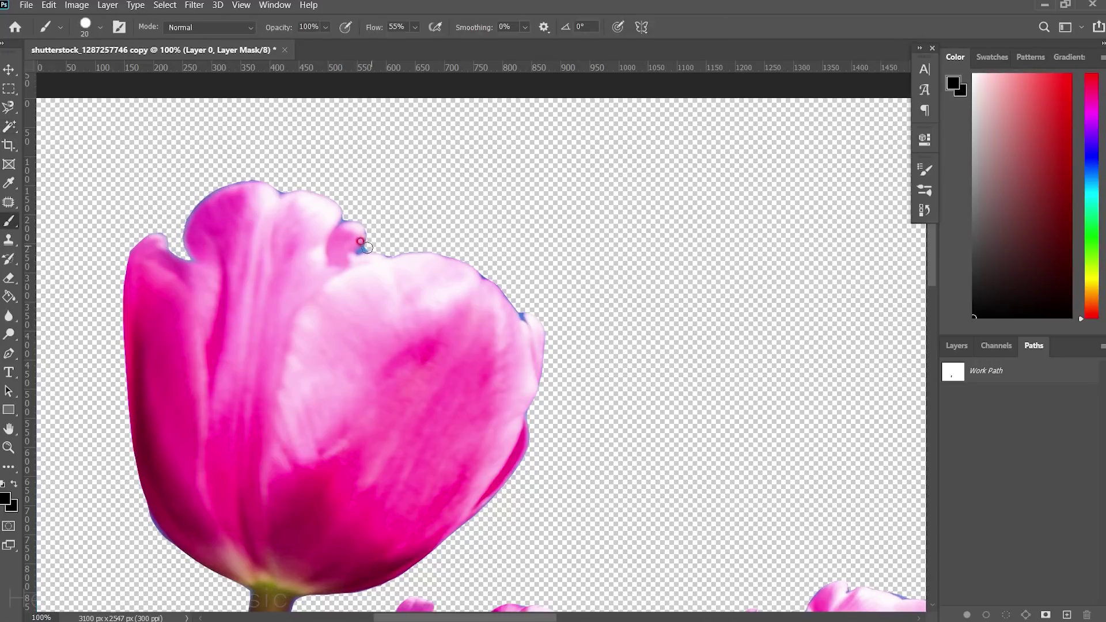
{"action": "left_click_drag", "start_coordinate": [380, 234], "coordinate": [332, 222]}
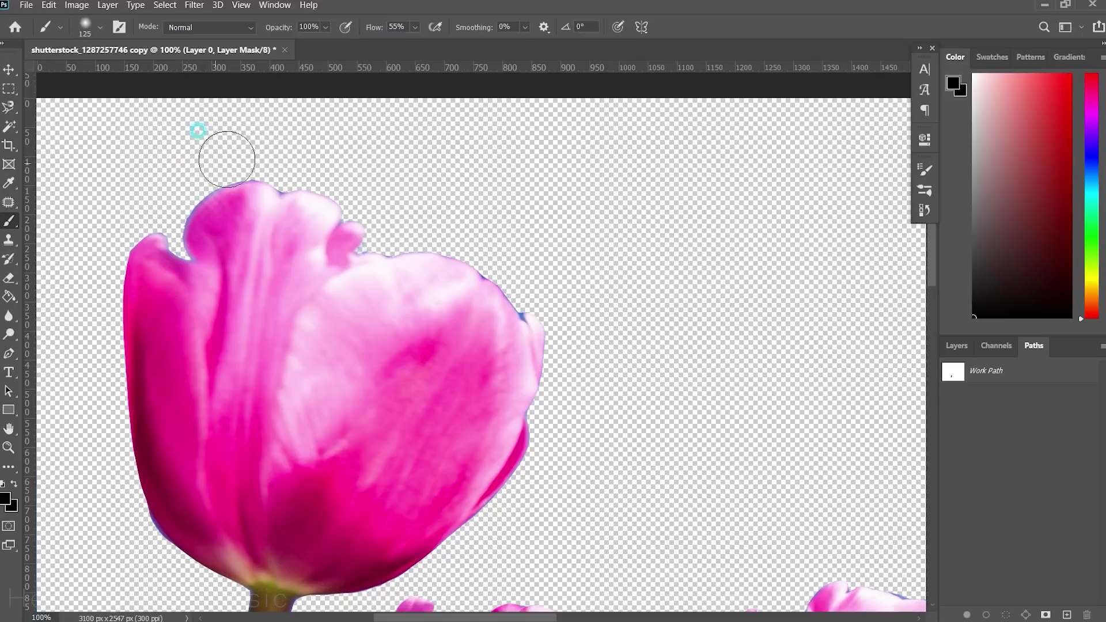
{"action": "scroll", "coordinate": [199, 133], "scroll_direction": "up", "scroll_amount": 2}
{"action": "scroll", "coordinate": [328, 197], "scroll_direction": "up", "scroll_amount": 3}
Pen-outline the fringe along the petal top and load it as a selection
{"action": "key", "text": "p"}
{"action": "left_click", "coordinate": [281, 335]}
{"action": "left_click_drag", "start_coordinate": [285, 230], "coordinate": [325, 202]}
{"action": "left_click", "coordinate": [405, 180]}
{"action": "left_click", "coordinate": [448, 203]}
{"action": "left_click", "coordinate": [486, 196]}
{"action": "left_click", "coordinate": [500, 162]}
{"action": "left_click", "coordinate": [244, 253]}
{"action": "left_click", "coordinate": [281, 335]}
{"action": "key", "text": "ctrl+Return"}
Outline the fringe above the next petal edge, mask it out and deselect
{"action": "mouse_move", "coordinate": [669, 331]}
{"action": "left_mouse_down"}
{"action": "mouse_move", "coordinate": [424, 320]}
{"action": "mouse_move", "coordinate": [508, 305]}
{"action": "left_mouse_up"}
{"action": "left_click", "coordinate": [610, 354]}
{"action": "left_click", "coordinate": [691, 441]}
{"action": "left_click", "coordinate": [604, 242]}
{"action": "left_click", "coordinate": [417, 265]}
{"action": "left_click", "coordinate": [420, 314]}
{"action": "left_click", "coordinate": [944, 373], "text": "ctrl"}
{"action": "key", "text": "ctrl+d"}
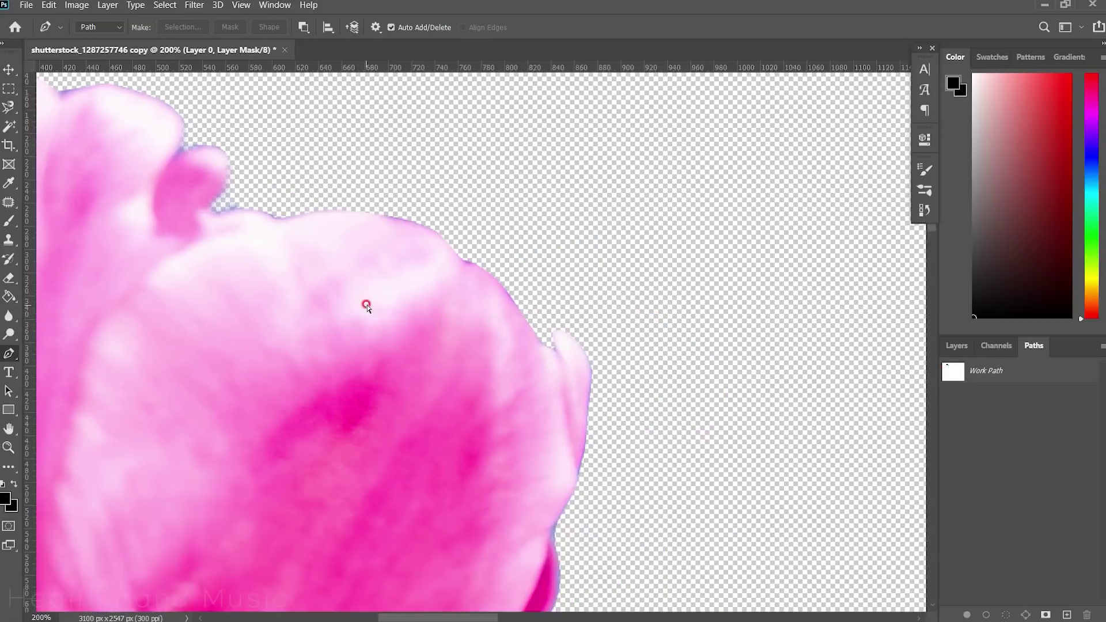
{"action": "scroll", "coordinate": [365, 304], "scroll_direction": "down", "scroll_amount": 5}
{"action": "scroll", "coordinate": [503, 350], "scroll_direction": "right", "scroll_amount": 5}
Mask out the blue fringe in the next notch using a Magic Wand selection
{"action": "key", "text": "w"}
{"action": "left_click", "coordinate": [567, 389]}
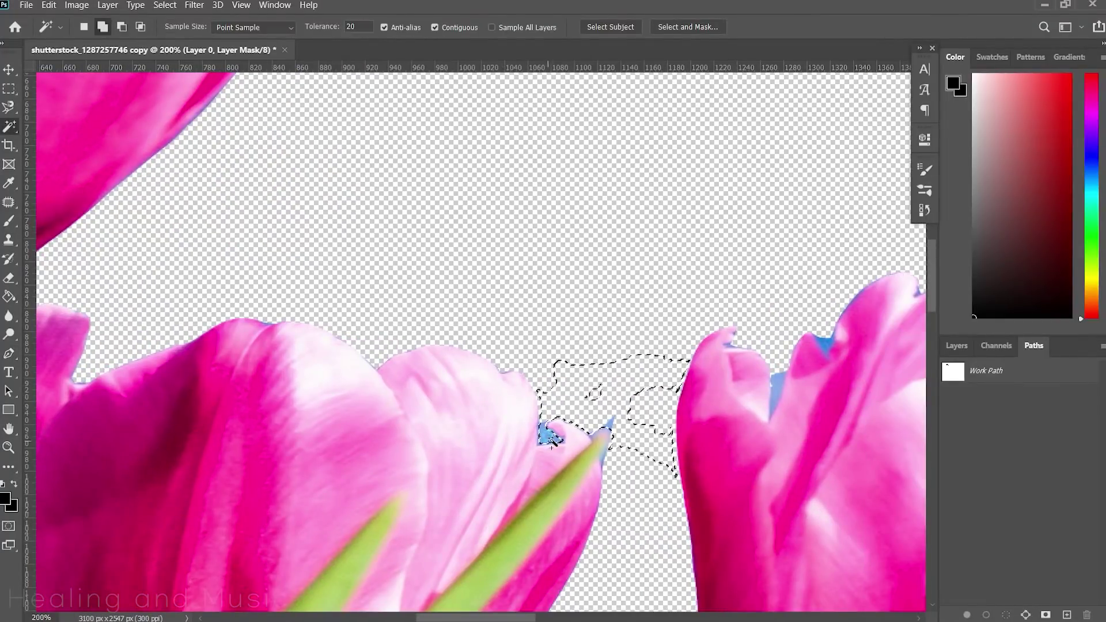
{"action": "key", "text": "Delete"}
{"action": "key", "text": "ctrl+d"}
{"action": "key", "text": "b"}
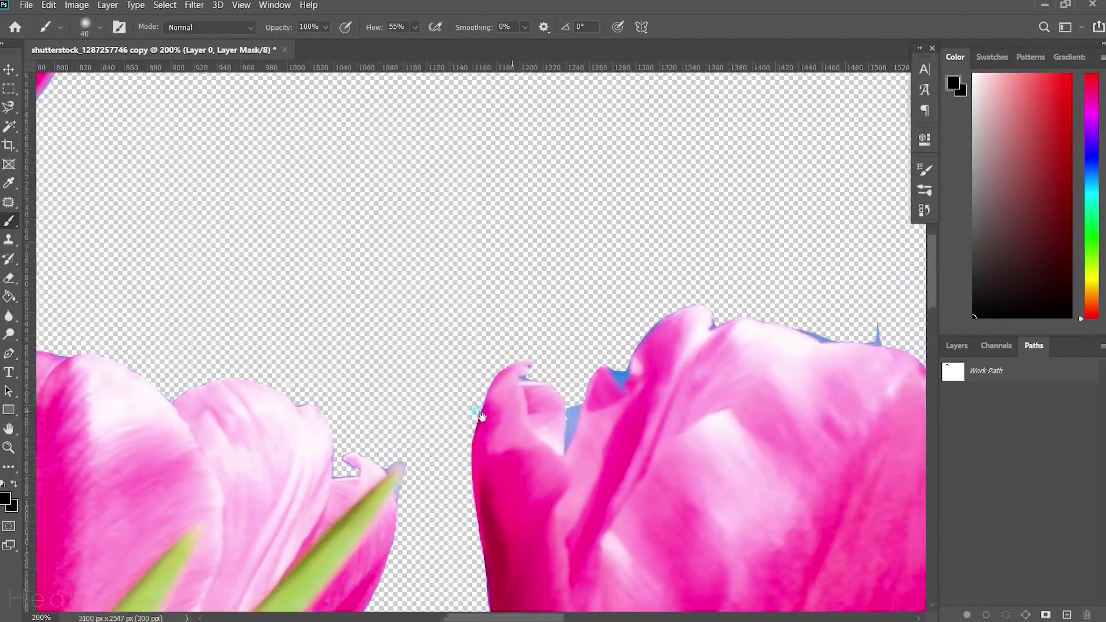
{"action": "scroll", "coordinate": [636, 460], "scroll_direction": "right", "scroll_amount": 5}
{"action": "scroll", "coordinate": [636, 461], "scroll_direction": "up", "scroll_amount": 1}
Mask out the blue fringe in the right tulip's notch
{"action": "key", "text": "w"}
{"action": "left_click", "coordinate": [567, 409]}
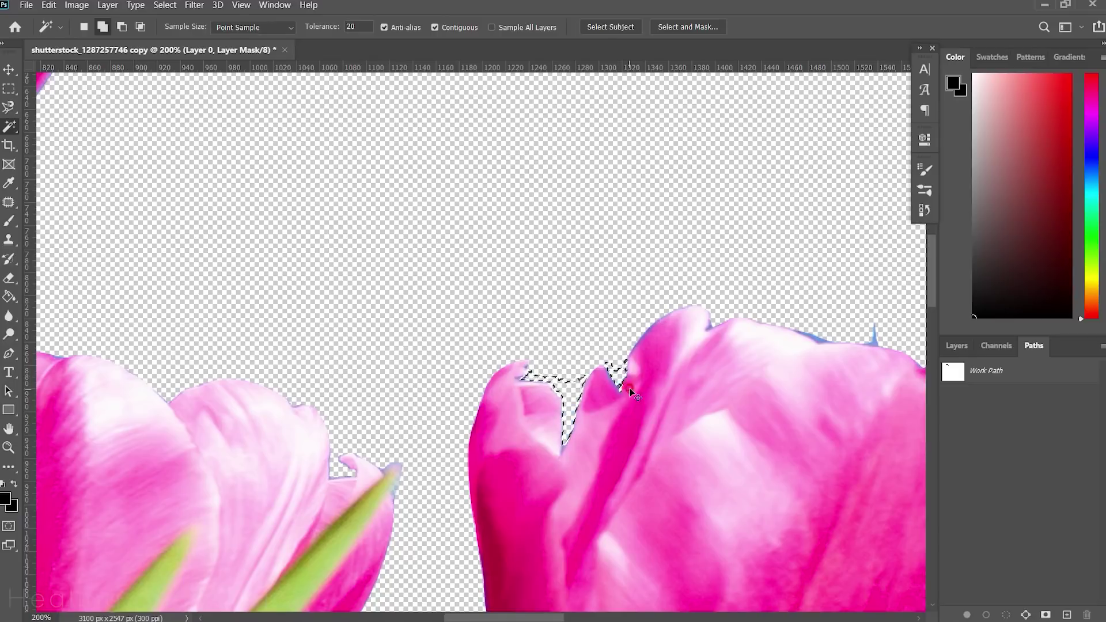
{"action": "key", "text": "Delete"}
{"action": "key", "text": "ctrl+d"}
{"action": "key", "text": "b"}
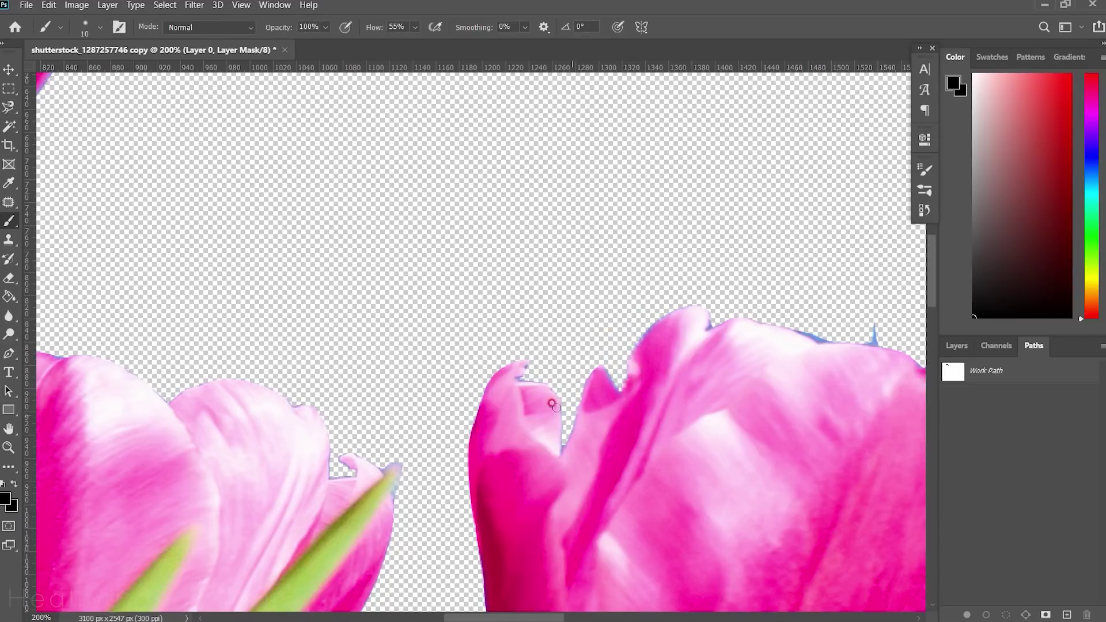
{"action": "scroll", "coordinate": [535, 358], "scroll_direction": "right", "scroll_amount": 3}
{"action": "scroll", "coordinate": [570, 331], "scroll_direction": "right", "scroll_amount": 2}
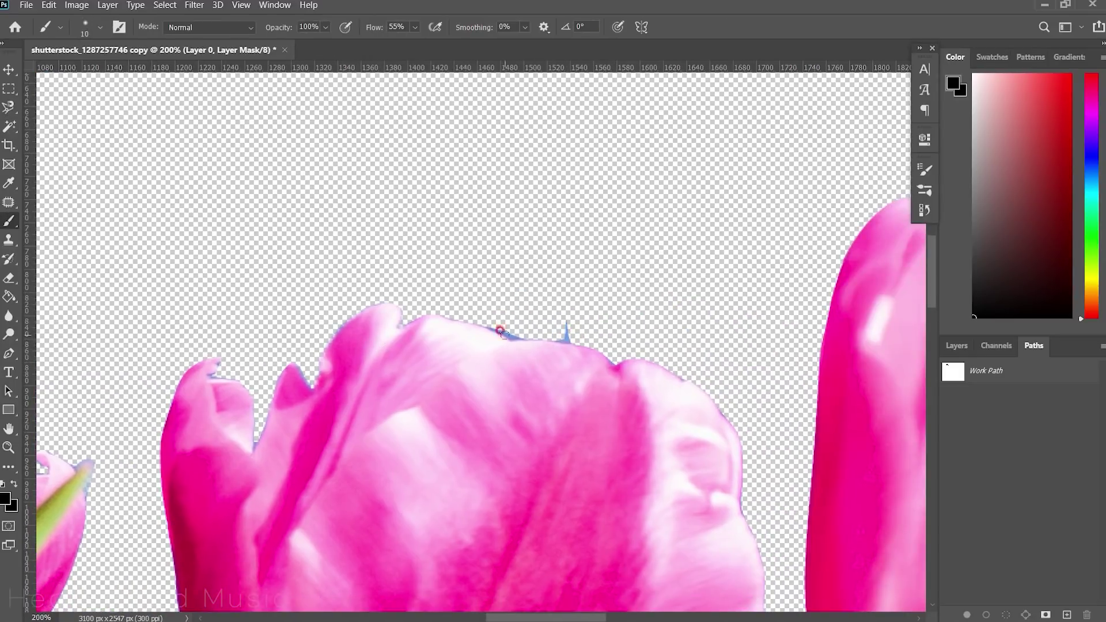
{"action": "scroll", "coordinate": [570, 334], "scroll_direction": "down", "scroll_amount": 5}
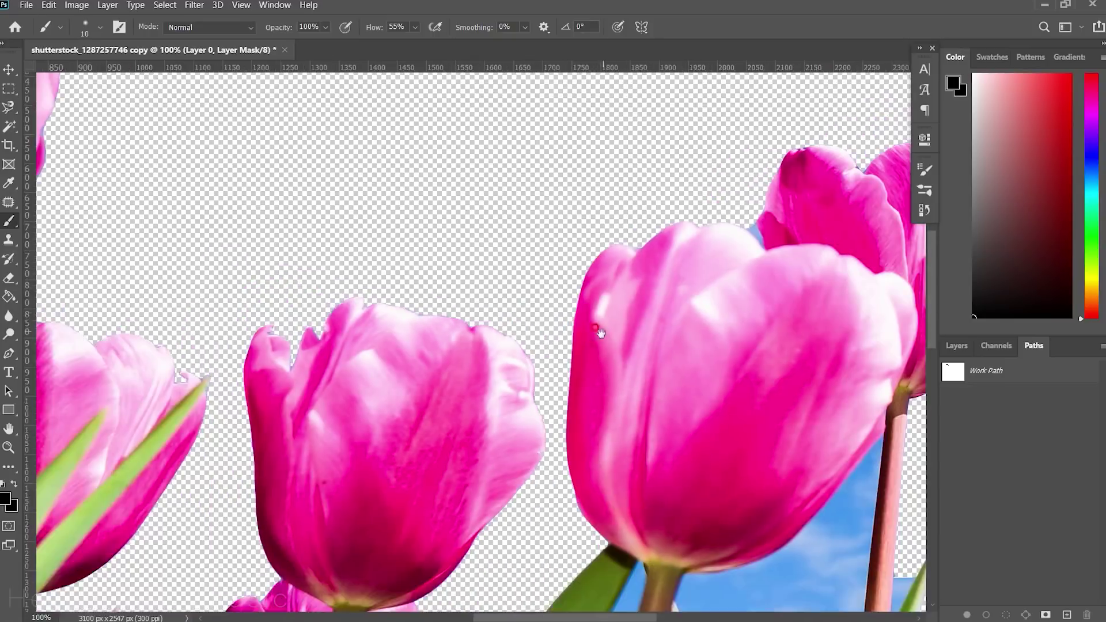
{"action": "scroll", "coordinate": [570, 345], "scroll_direction": "down", "scroll_amount": 3}
Zoom out to 100%, test-select the sky sliver beside the stem, and begin a stem path
{"action": "key", "text": "x"}
{"action": "key", "text": "ctrl+minus"}
{"action": "key", "text": "x"}
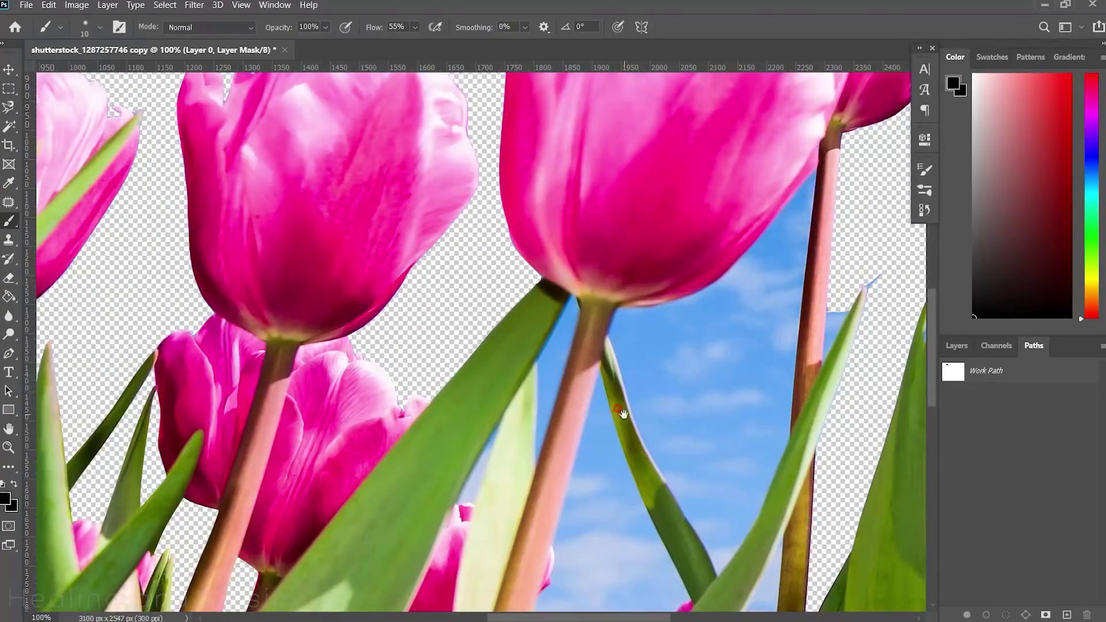
{"action": "key", "text": "w"}
{"action": "left_click", "coordinate": [563, 406]}
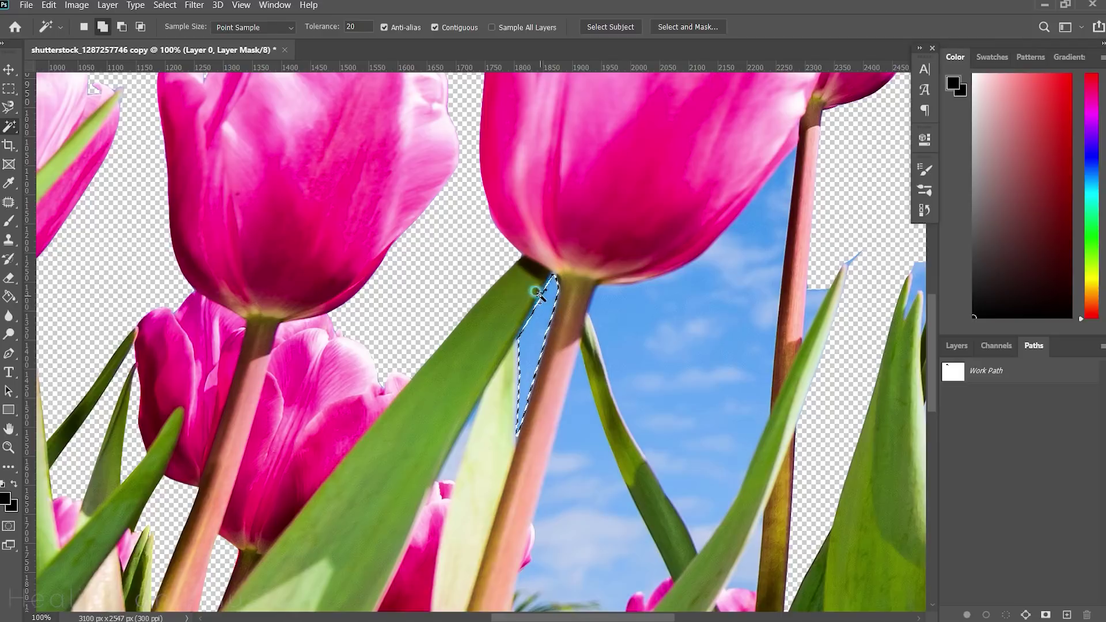
{"action": "key", "text": "ctrl+d"}
{"action": "key", "text": "p"}
{"action": "left_click", "coordinate": [514, 340]}
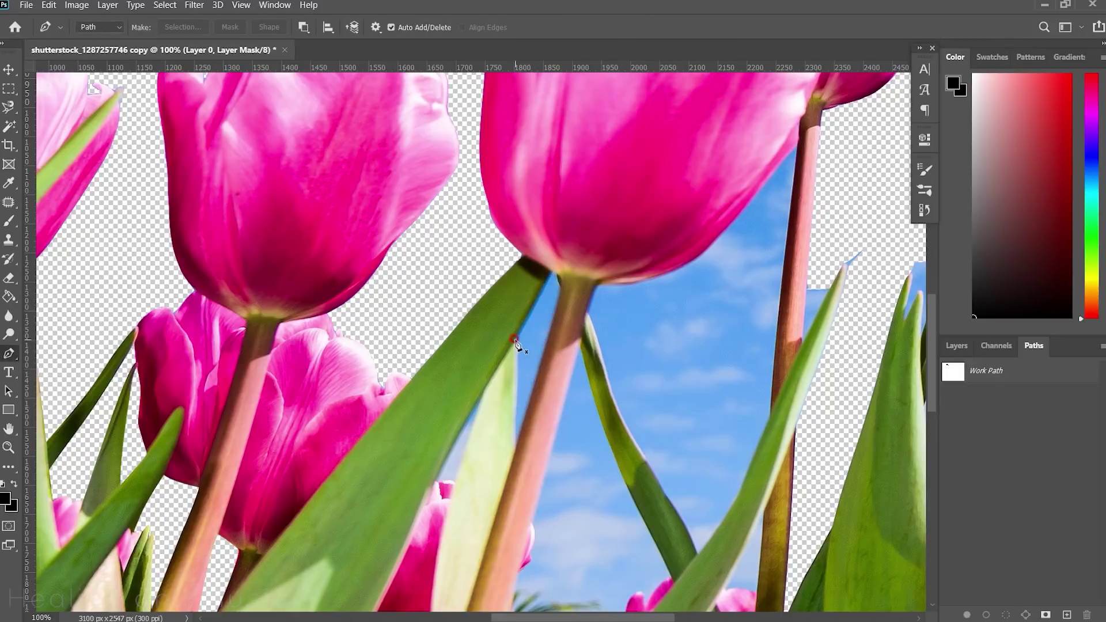
Mask the sky enclosed by the stem path and outline a small area along the leaf edge
{"action": "left_click_drag", "start_coordinate": [514, 449], "coordinate": [517, 455]}
{"action": "left_click", "coordinate": [547, 342]}
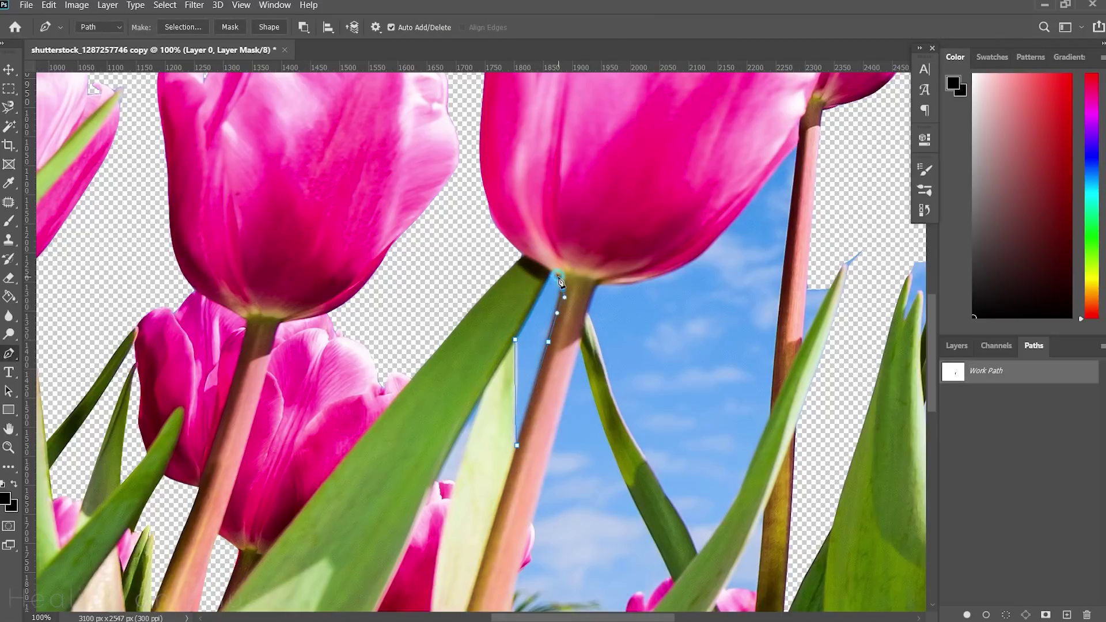
{"action": "left_click", "coordinate": [515, 340]}
{"action": "key", "text": "ctrl+Return"}
{"action": "key", "text": "ctrl+d"}
{"action": "left_click", "coordinate": [479, 403]}
{"action": "left_click", "coordinate": [449, 453]}
{"action": "left_click", "coordinate": [436, 481]}
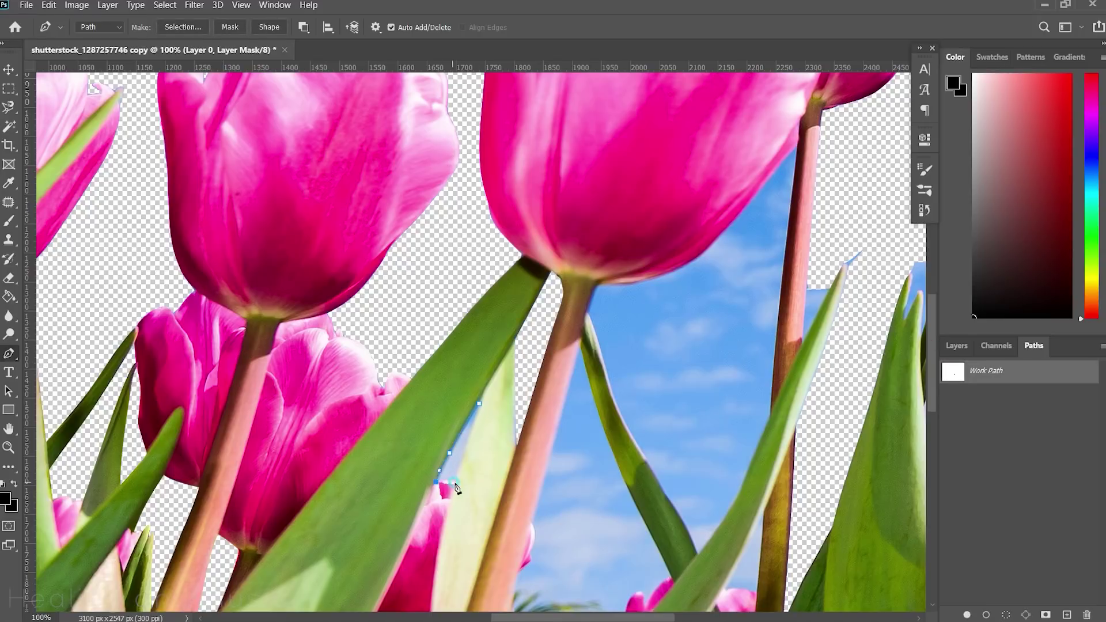
{"action": "left_click", "coordinate": [478, 403]}
Trace a path down the stem edge and zoom in to 200%
{"action": "left_click_drag", "start_coordinate": [587, 477], "coordinate": [419, 316]}
{"action": "left_click", "coordinate": [409, 187]}
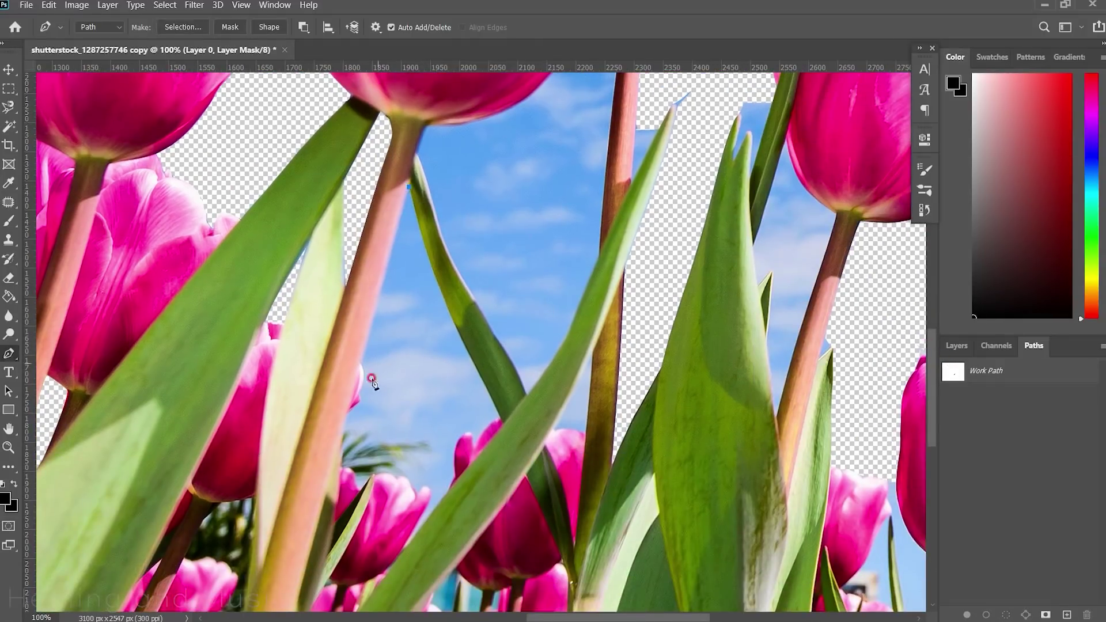
{"action": "left_click", "coordinate": [360, 364]}
{"action": "left_click", "coordinate": [361, 384]}
{"action": "left_click", "coordinate": [347, 414]}
{"action": "left_click", "coordinate": [340, 448]}
{"action": "left_click", "coordinate": [340, 469]}
{"action": "key", "text": "ctrl+plus"}
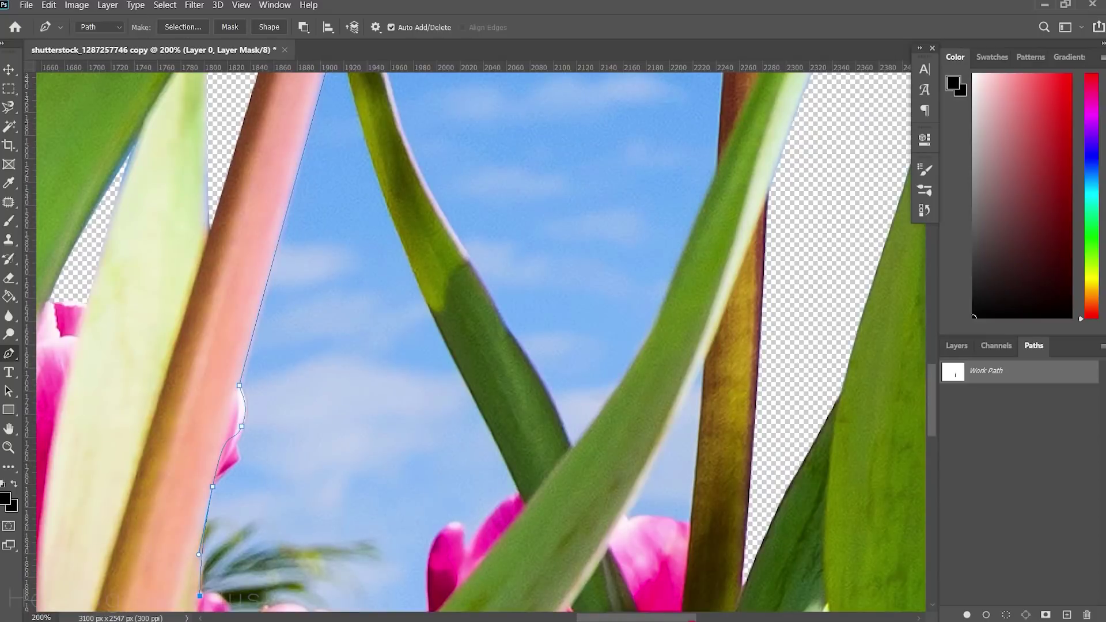
Continue the path around the pink petal on the lower stem
{"action": "left_click_drag", "start_coordinate": [212, 607], "coordinate": [232, 485]}
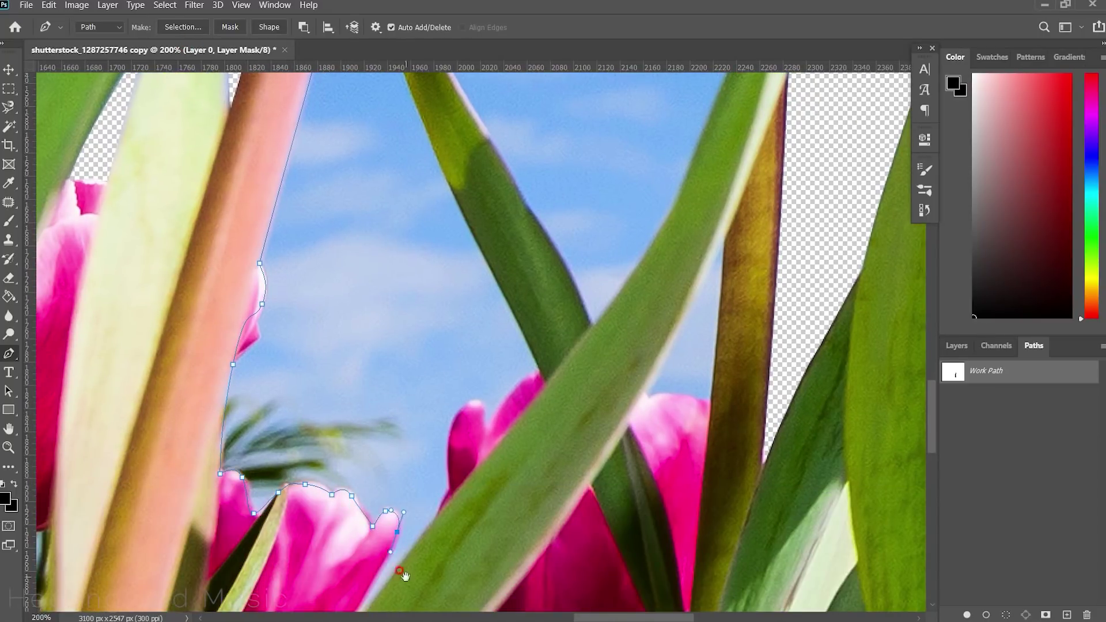
{"action": "left_click_drag", "start_coordinate": [403, 574], "coordinate": [402, 411]}
{"action": "left_click", "coordinate": [365, 428]}
{"action": "left_click", "coordinate": [358, 442]}
{"action": "left_click", "coordinate": [405, 397]}
Extend the path along the upper leaf edge, undoing a misplaced point, and hide the path
{"action": "left_click_drag", "start_coordinate": [441, 348], "coordinate": [384, 481]}
{"action": "left_click", "coordinate": [455, 358]}
{"action": "left_click", "coordinate": [478, 334]}
{"action": "left_click_drag", "start_coordinate": [466, 223], "coordinate": [506, 412]}
{"action": "left_click", "coordinate": [478, 435]}
{"action": "left_click", "coordinate": [437, 348]}
{"action": "key", "text": "ctrl+z"}
{"action": "key", "text": "ctrl+z"}
{"action": "key", "text": "ctrl+z"}
{"action": "left_click_drag", "start_coordinate": [423, 317], "coordinate": [449, 490]}
{"action": "left_click", "coordinate": [387, 316]}
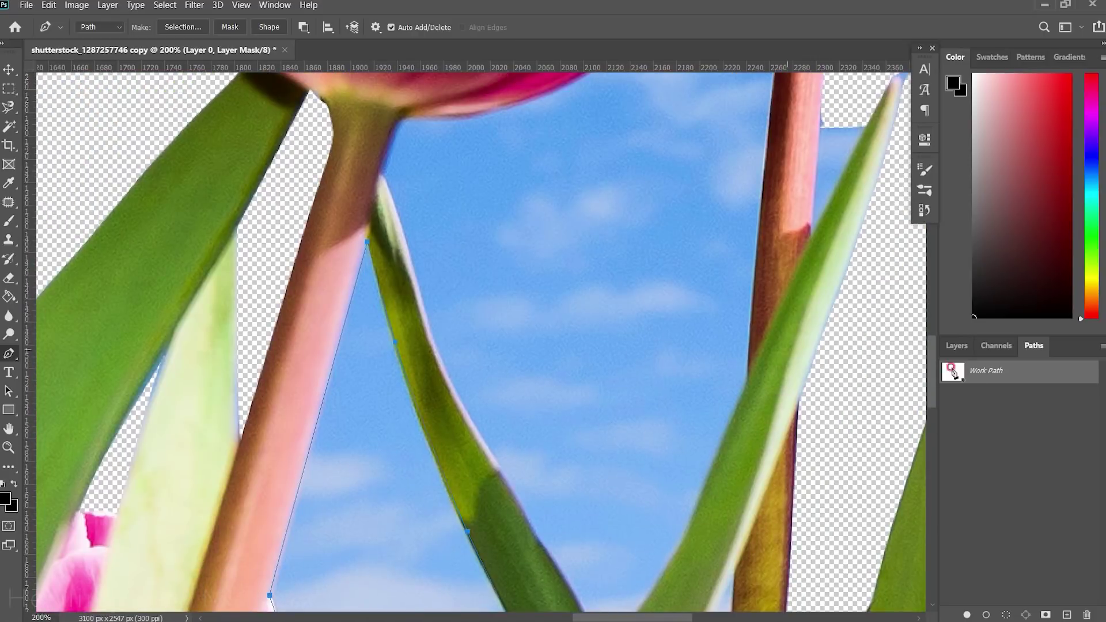
{"action": "key", "text": "Return"}
At 100%, Magic Wand the blue sky and leftover islands between the stems and fill the mask black
{"action": "key", "text": "ctrl+minus"}
{"action": "left_click", "coordinate": [410, 317]}
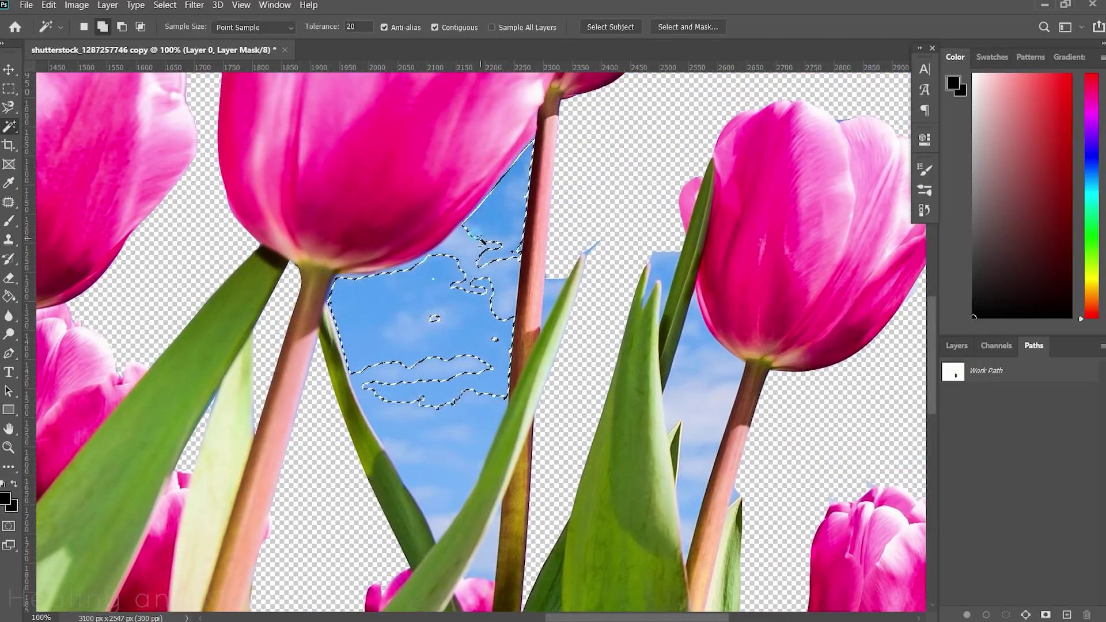
{"action": "left_click", "coordinate": [330, 291]}
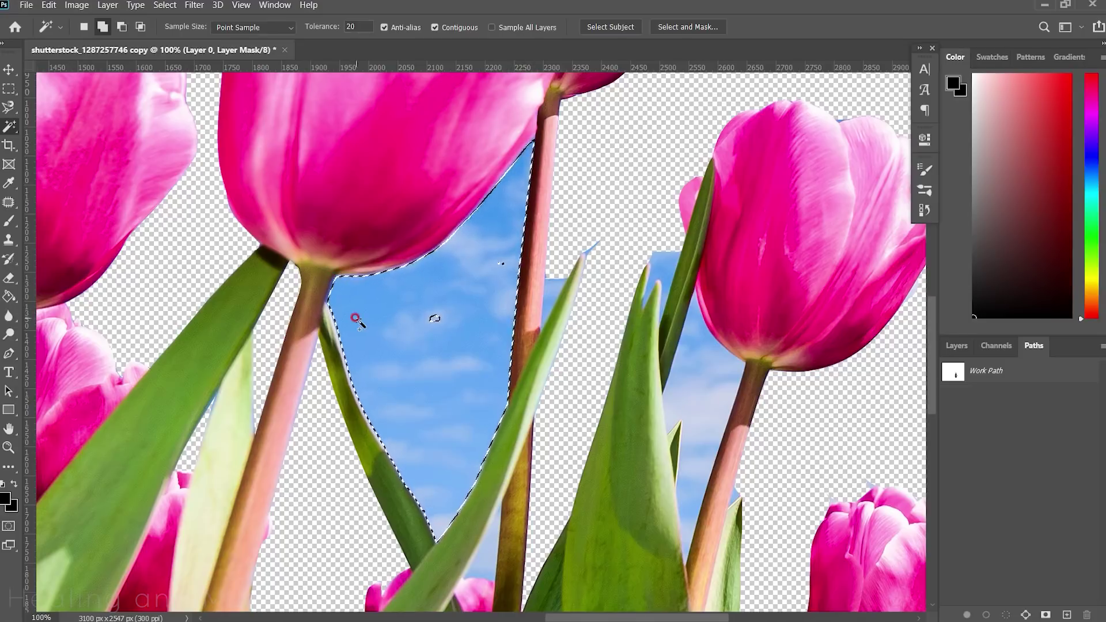
{"action": "key", "text": "alt+BackSpace"}
{"action": "key", "text": "ctrl+d"}
{"action": "key", "text": "b"}
{"action": "scroll", "coordinate": [403, 429], "scroll_direction": "down", "scroll_amount": 3}
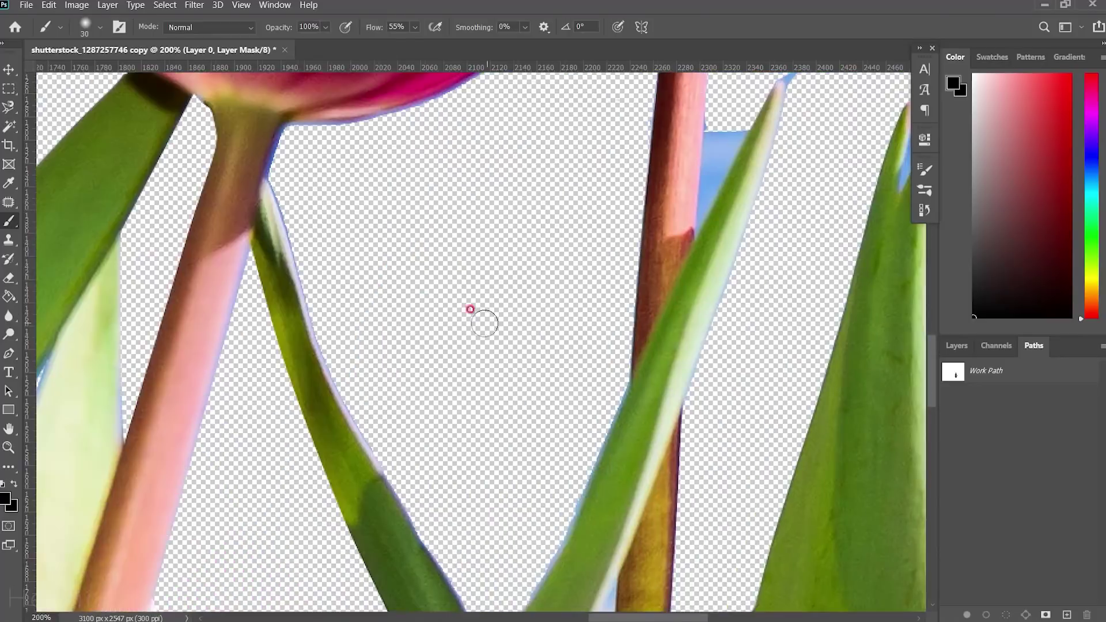
Dismiss the stray print dialog and Pen-trace a closed outline along the leaf edge
{"action": "key", "text": "p"}
{"action": "left_click", "coordinate": [265, 178]}
{"action": "left_click", "coordinate": [293, 266]}
{"action": "left_click", "coordinate": [299, 292]}
{"action": "left_click", "coordinate": [352, 424]}
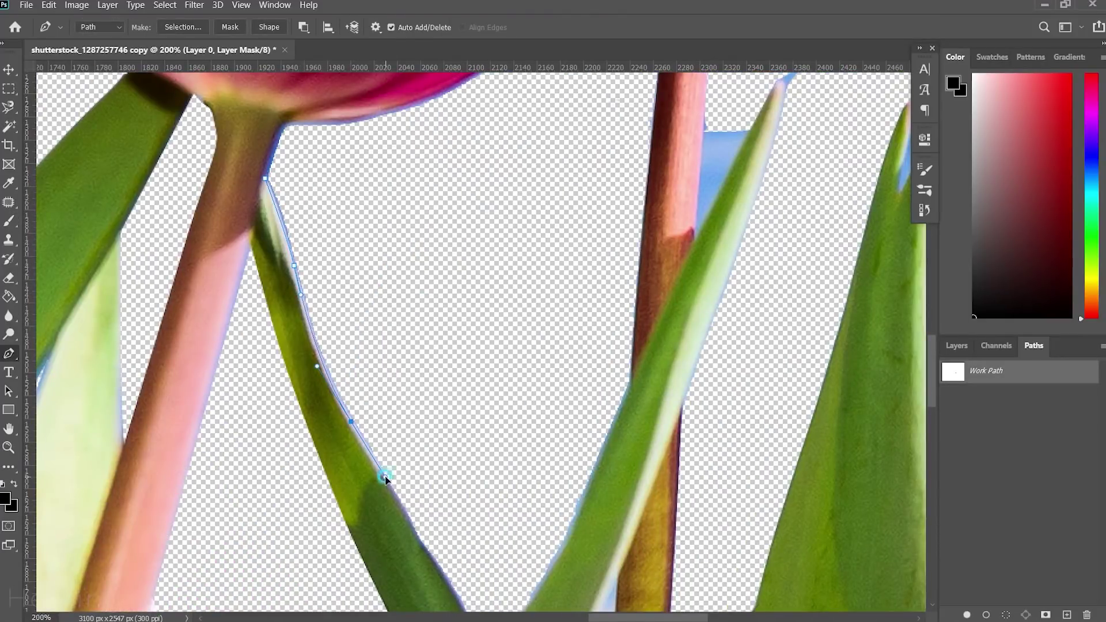
{"action": "left_click", "coordinate": [473, 562]}
{"action": "scroll", "coordinate": [382, 464], "scroll_direction": "down", "scroll_amount": 3}
{"action": "scroll", "coordinate": [382, 365], "scroll_direction": "up", "scroll_amount": 5}
{"action": "left_click", "coordinate": [409, 419]}
{"action": "left_click_drag", "start_coordinate": [343, 232], "coordinate": [364, 231]}
{"action": "left_click", "coordinate": [274, 239]}
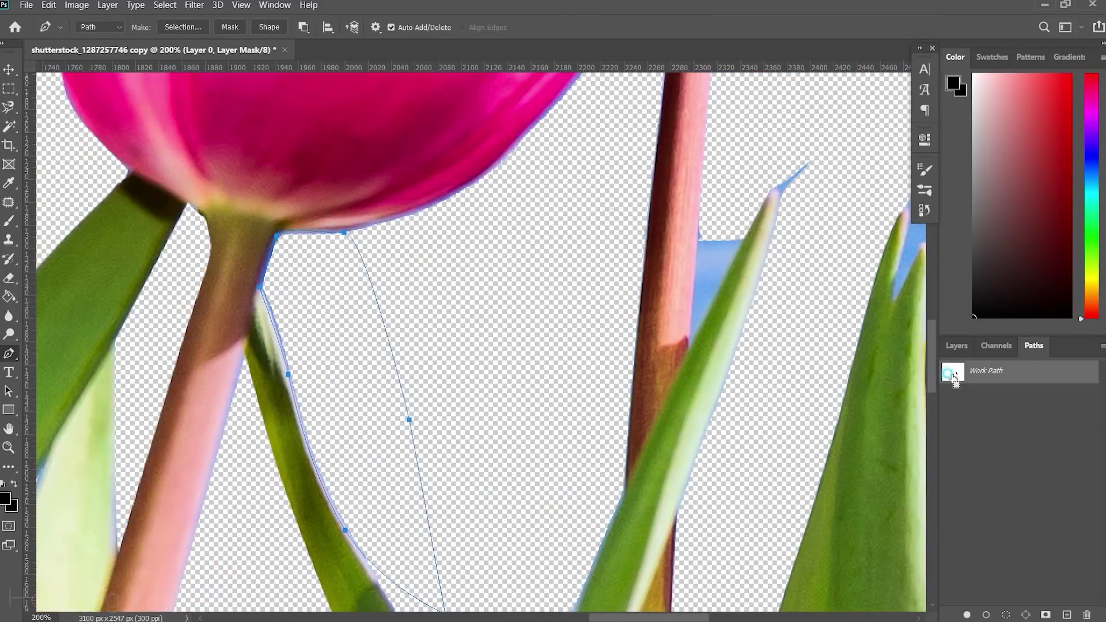
Start a second outline below the tulip head, curving down along the leaf
{"action": "scroll", "coordinate": [632, 276], "scroll_direction": "up", "scroll_amount": 3}
{"action": "scroll", "coordinate": [632, 276], "scroll_direction": "right", "scroll_amount": 2}
{"action": "left_click", "coordinate": [578, 144]}
{"action": "left_click_drag", "start_coordinate": [403, 368], "coordinate": [455, 345]}
{"action": "key", "text": "Return"}
Outline the blue patch around the leaf tip, load it as a selection and delete it
{"action": "scroll", "coordinate": [586, 273], "scroll_direction": "right", "scroll_amount": 2}
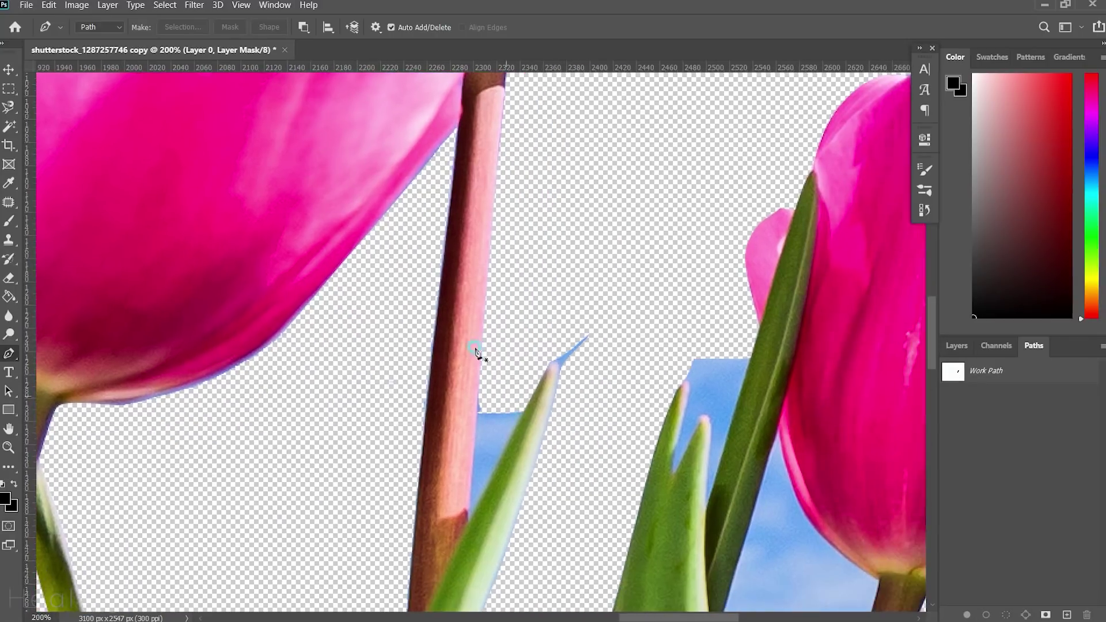
{"action": "left_click", "coordinate": [476, 411]}
{"action": "left_click", "coordinate": [523, 413]}
{"action": "left_click", "coordinate": [555, 363]}
{"action": "left_click_drag", "start_coordinate": [619, 342], "coordinate": [652, 265]}
{"action": "left_click_drag", "start_coordinate": [609, 277], "coordinate": [510, 314]}
{"action": "left_click", "coordinate": [553, 269]}
{"action": "left_click", "coordinate": [479, 366]}
{"action": "key", "text": "ctrl+Return"}
{"action": "key", "text": "Delete"}
Use the Magic Wand to select the blue sky strip beside the right tulip's stem
{"action": "key", "text": "w"}
{"action": "scroll", "coordinate": [518, 346], "scroll_direction": "right", "scroll_amount": 1}
{"action": "left_click", "coordinate": [647, 375]}
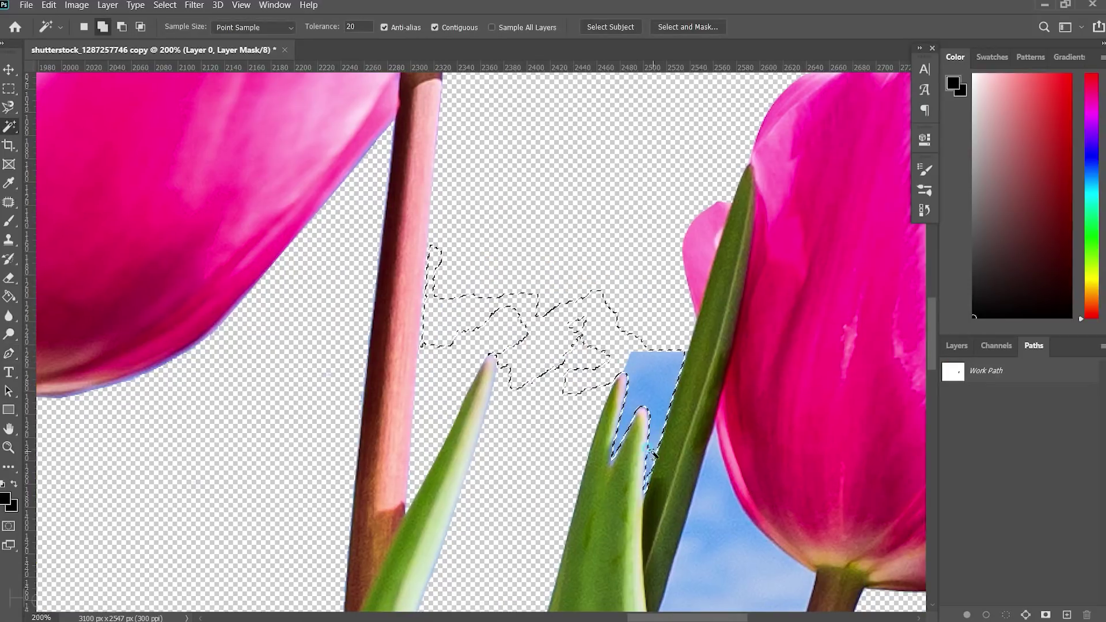
{"action": "scroll", "coordinate": [746, 447], "scroll_direction": "down", "scroll_amount": 3}
{"action": "key", "text": "ctrl+d"}
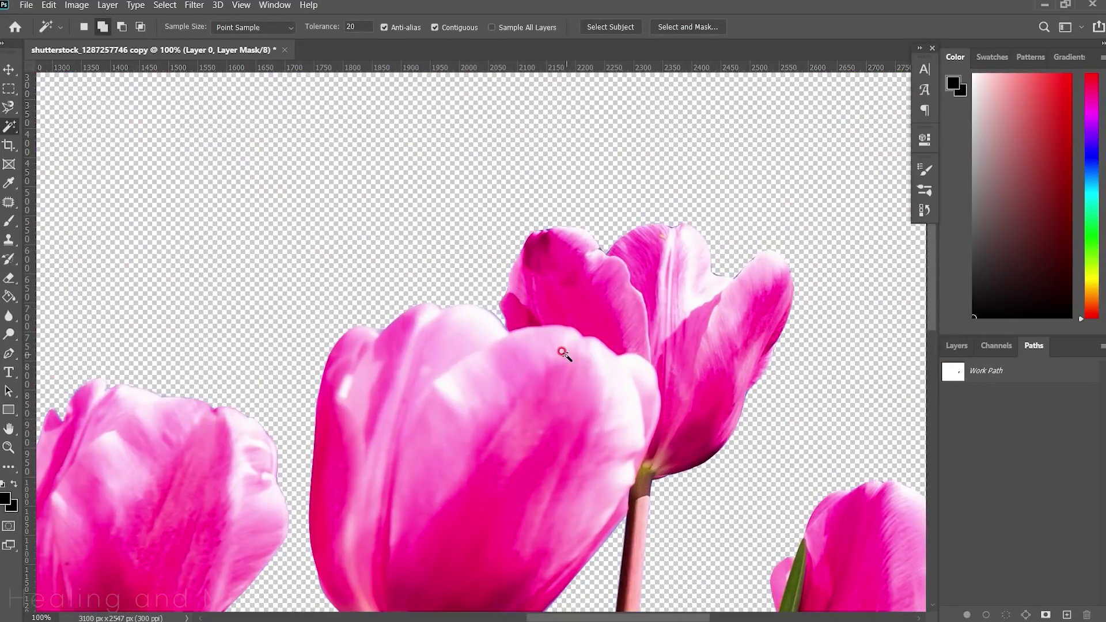
{"action": "scroll", "coordinate": [562, 351], "scroll_direction": "up", "scroll_amount": 1}
{"action": "left_click_drag", "start_coordinate": [578, 276], "coordinate": [593, 250]}
{"action": "left_click", "coordinate": [563, 410]}
{"action": "left_click", "coordinate": [581, 460]}
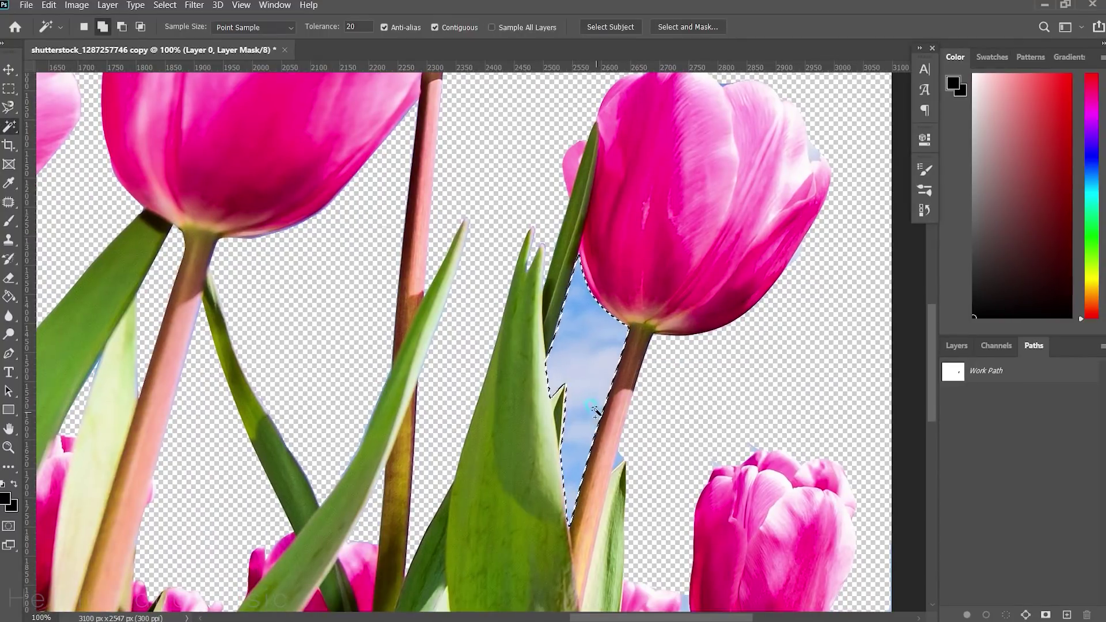
Delete the selected blue sky and bring the right-hand tulip and leaves into view
{"action": "key", "text": "Delete"}
{"action": "left_click_drag", "start_coordinate": [672, 490], "coordinate": [545, 397]}
{"action": "left_click_drag", "start_coordinate": [610, 495], "coordinate": [562, 345]}
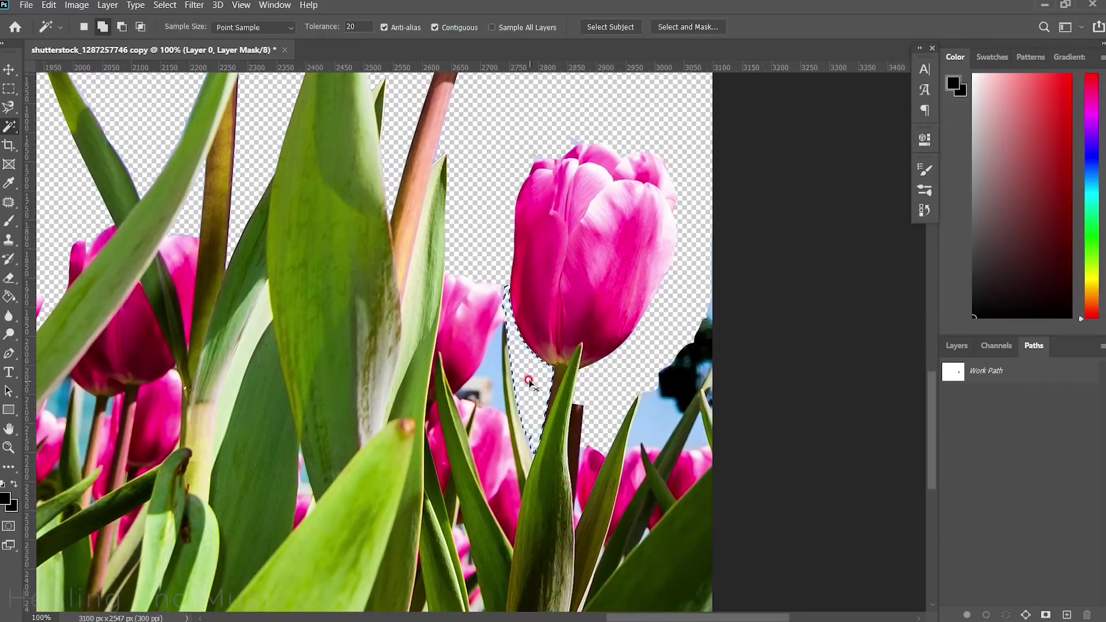
{"action": "scroll", "coordinate": [535, 383], "scroll_direction": "up", "scroll_amount": 1}
Pen-trace the sky area beside the stem and load it as a selection
{"action": "key", "text": "p"}
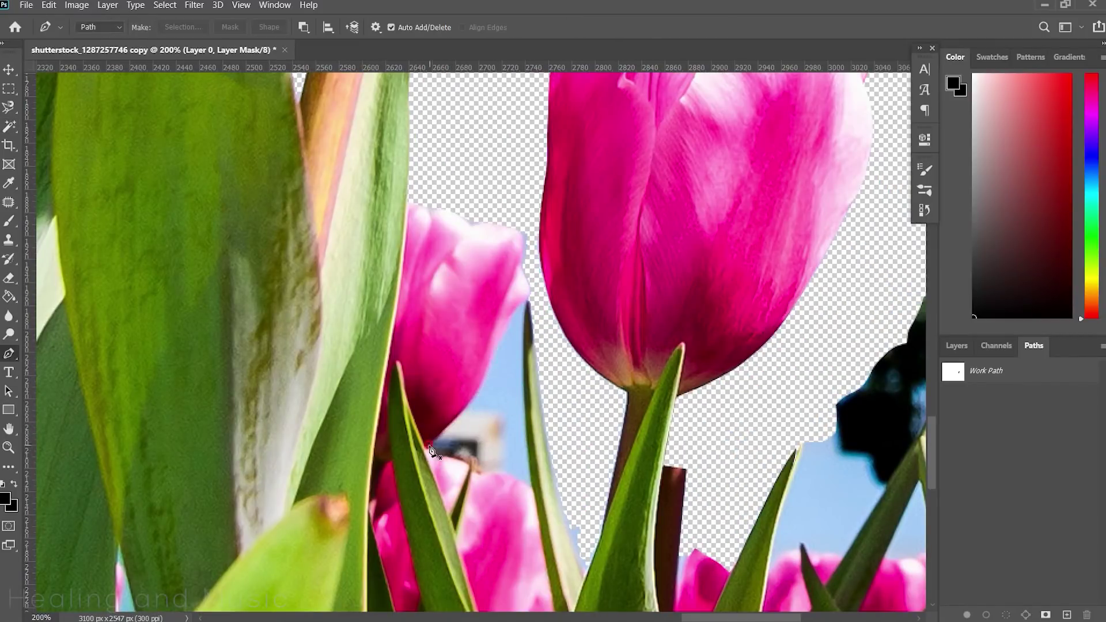
{"action": "left_click", "coordinate": [426, 446]}
{"action": "left_click_drag", "start_coordinate": [525, 358], "coordinate": [527, 313]}
{"action": "left_click", "coordinate": [450, 422]}
{"action": "key", "text": "ctrl+Return"}
{"action": "scroll", "coordinate": [455, 311], "scroll_direction": "down", "scroll_amount": 2}
Restore the stem edge by painting white on the mask
{"action": "key", "text": "b"}
{"action": "key", "text": "p"}
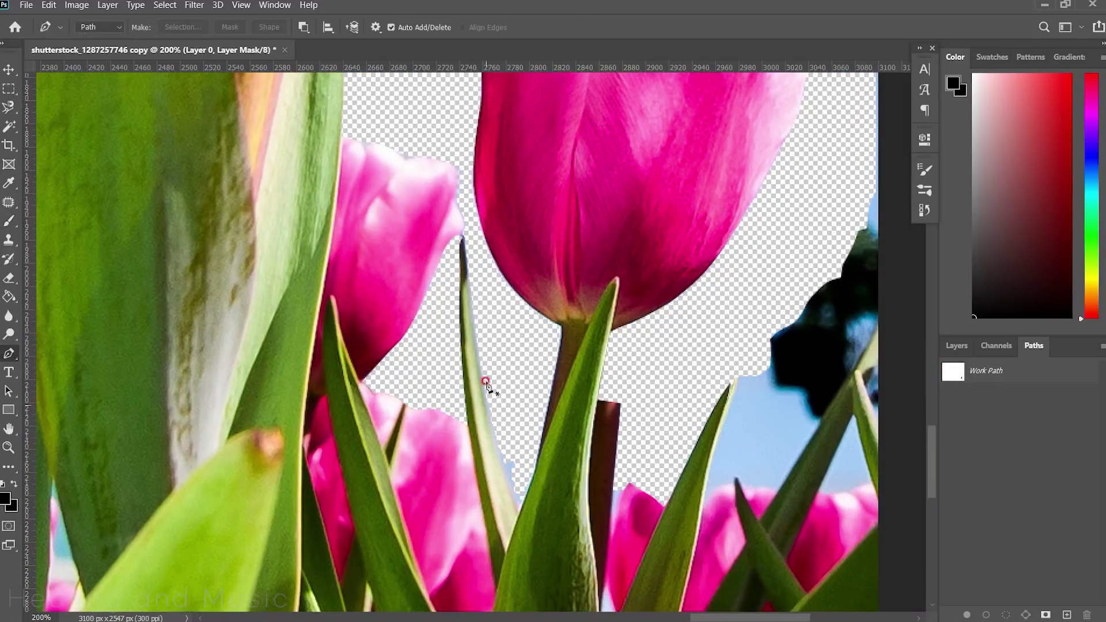
{"action": "left_click", "coordinate": [479, 358]}
{"action": "left_click", "coordinate": [517, 511]}
{"action": "left_click", "coordinate": [533, 478]}
{"action": "key", "text": "ctrl+Return"}
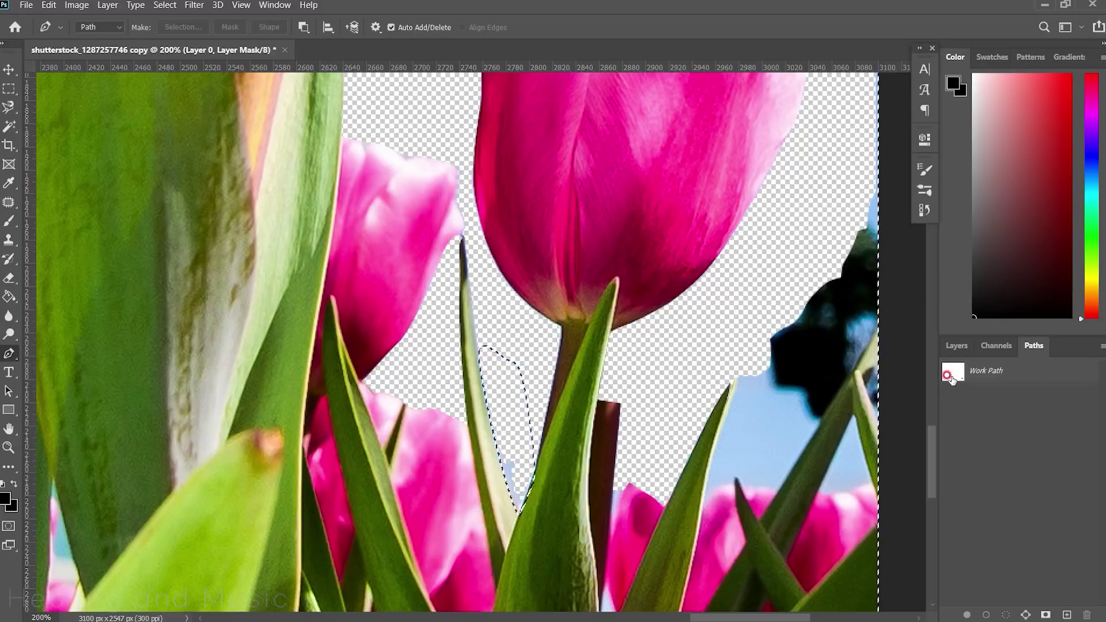
{"action": "left_click_drag", "start_coordinate": [728, 456], "coordinate": [553, 326]}
{"action": "key", "text": "b"}
{"action": "key", "text": "x"}
{"action": "left_click_drag", "start_coordinate": [452, 196], "coordinate": [430, 414]}
Outline the blue strip and fill it black on the mask to hide it
{"action": "key", "text": "p"}
{"action": "left_click", "coordinate": [452, 197]}
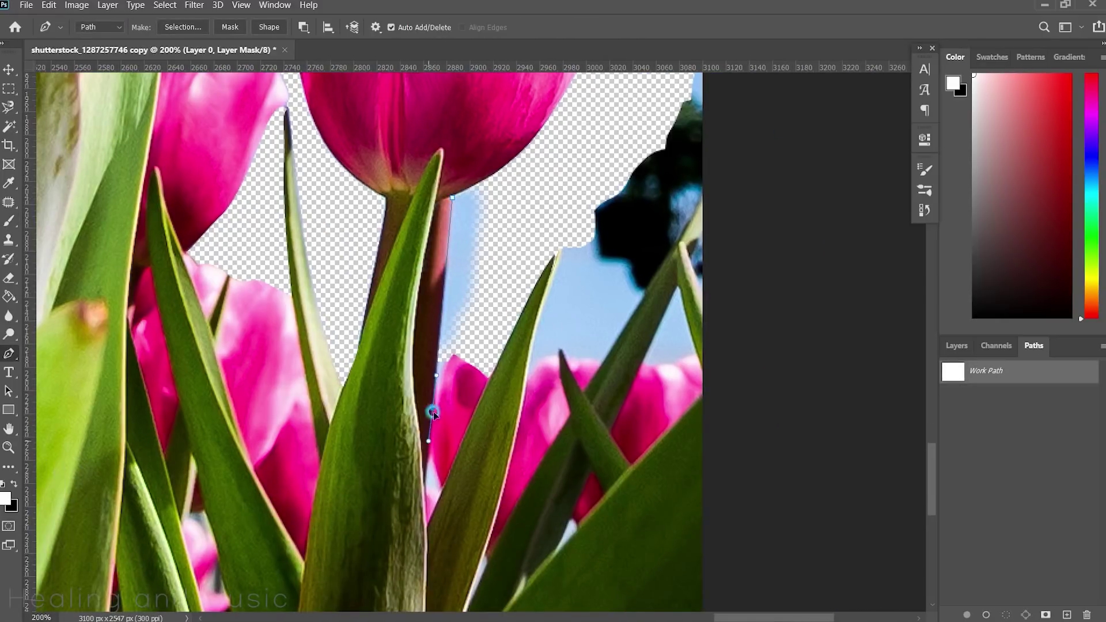
{"action": "left_click", "coordinate": [506, 186]}
{"action": "left_click", "coordinate": [452, 198]}
{"action": "key", "text": "ctrl+Return"}
{"action": "key", "text": "x"}
{"action": "key", "text": "alt+BackSpace"}
{"action": "key", "text": "ctrl+d"}
{"action": "key", "text": "x"}
Magic Wand the remaining blue sky and fill it black on the mask
{"action": "scroll", "coordinate": [587, 288], "scroll_direction": "down", "scroll_amount": 1}
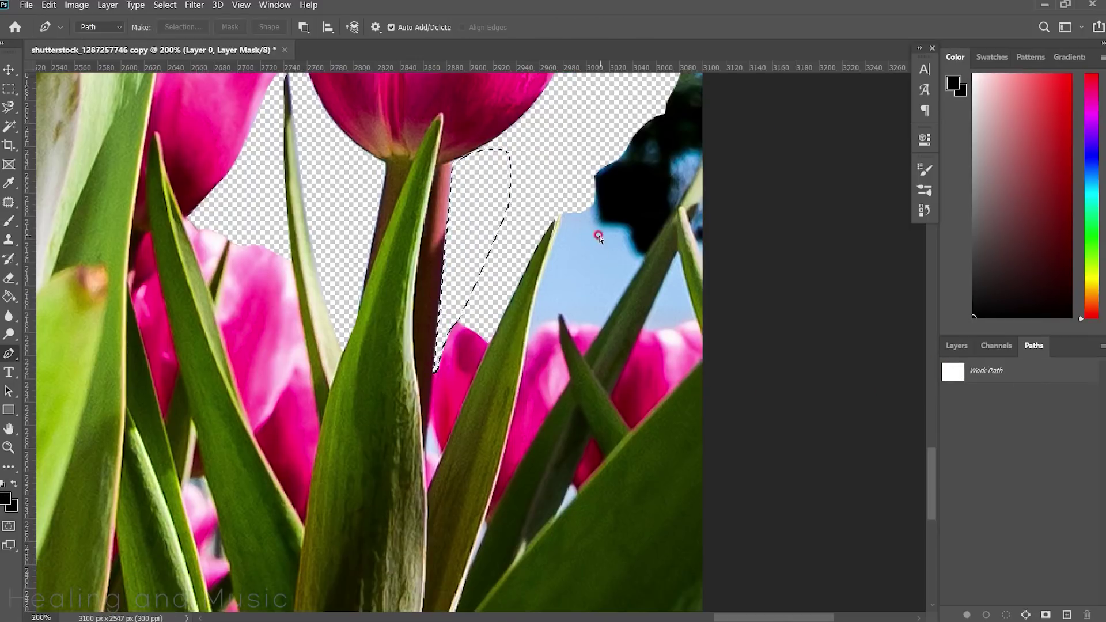
{"action": "key", "text": "b"}
{"action": "key", "text": "w"}
{"action": "left_click", "coordinate": [587, 267]}
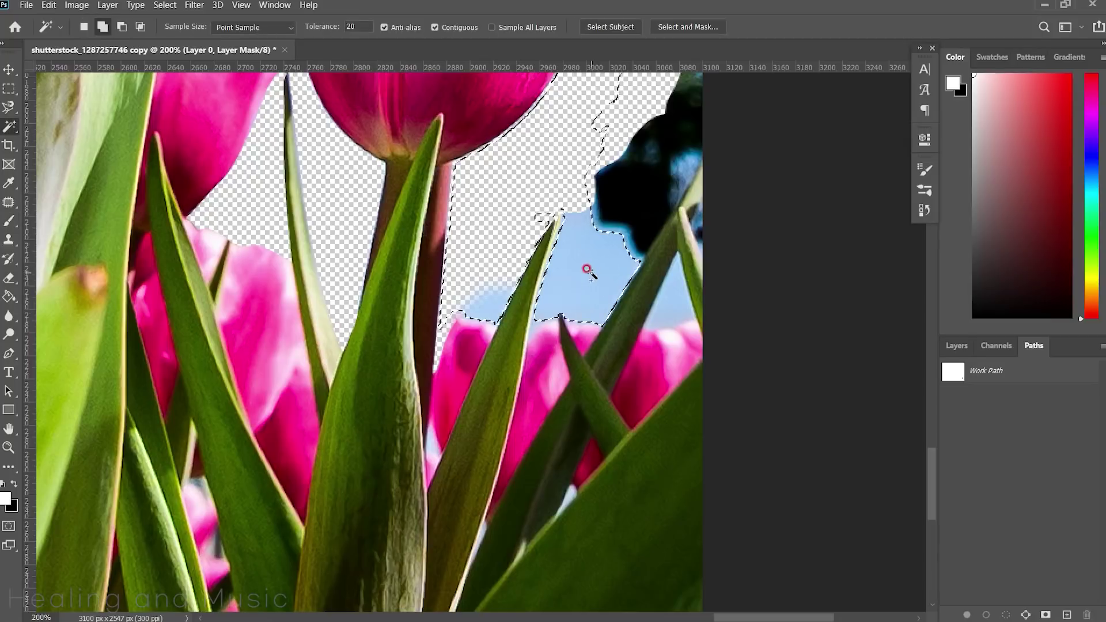
{"action": "key", "text": "x"}
{"action": "key", "text": "alt+BackSpace"}
{"action": "key", "text": "ctrl+d"}
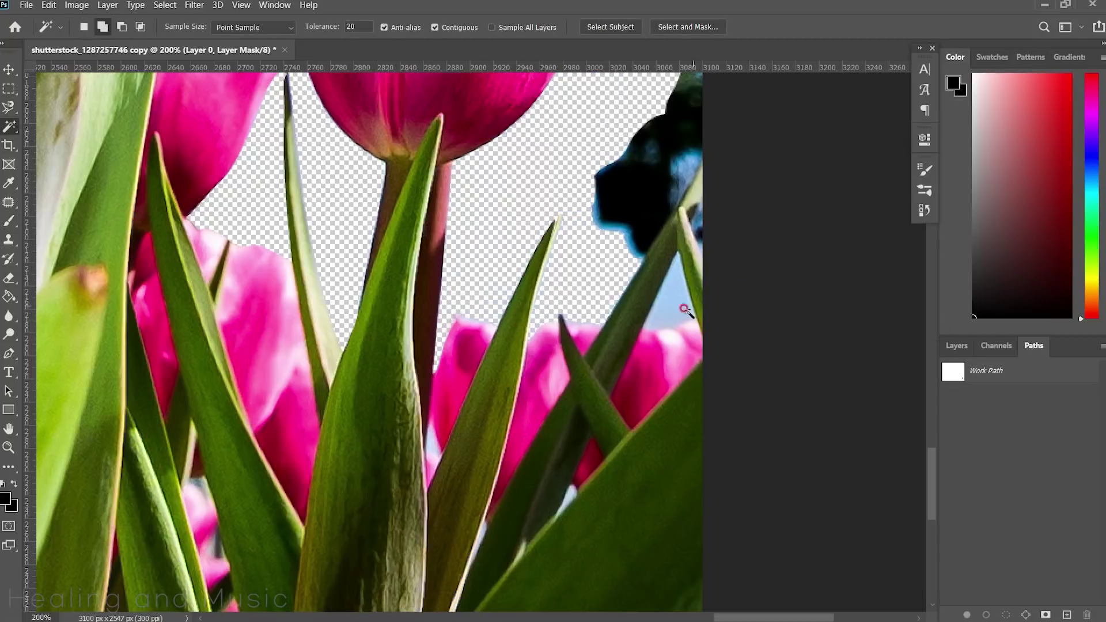
Outline the dark sky blob at the right edge and mask it out
{"action": "key", "text": "p"}
{"action": "left_click", "coordinate": [979, 371]}
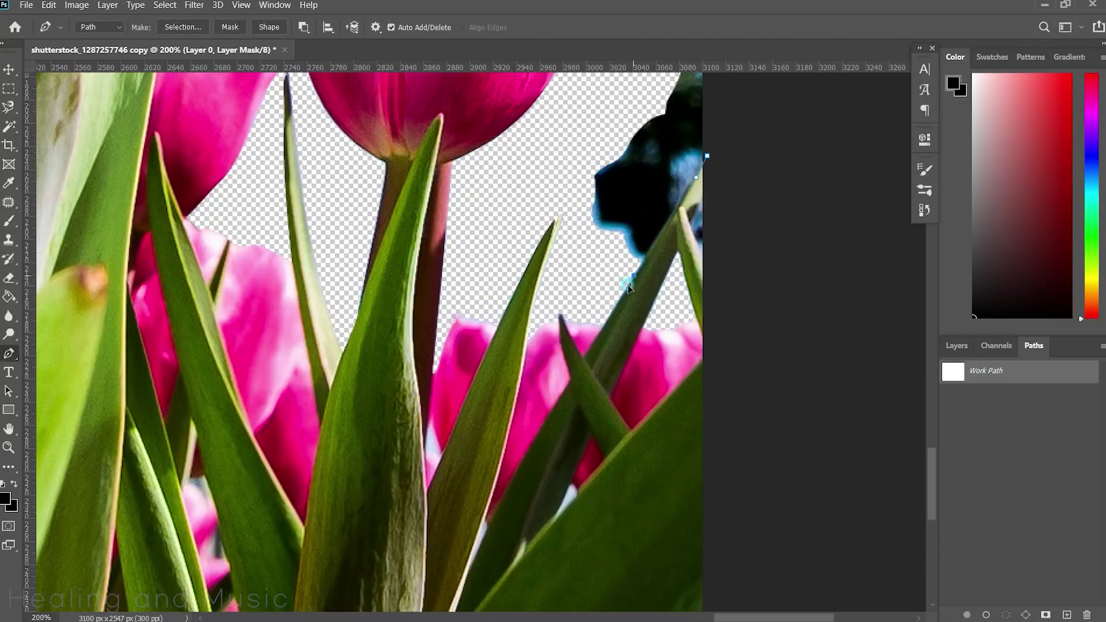
{"action": "scroll", "coordinate": [369, 345], "scroll_direction": "up", "scroll_amount": 3}
{"action": "left_click", "coordinate": [953, 373], "text": "ctrl"}
{"action": "key", "text": "alt+BackSpace"}
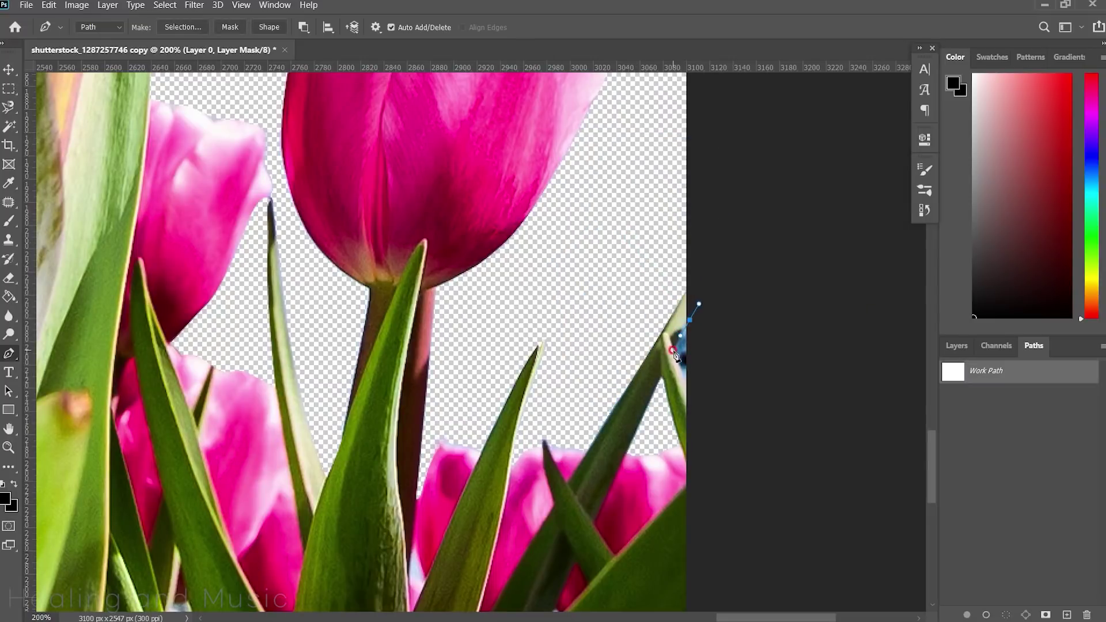
{"action": "scroll", "coordinate": [728, 440], "scroll_direction": "down", "scroll_amount": 1}
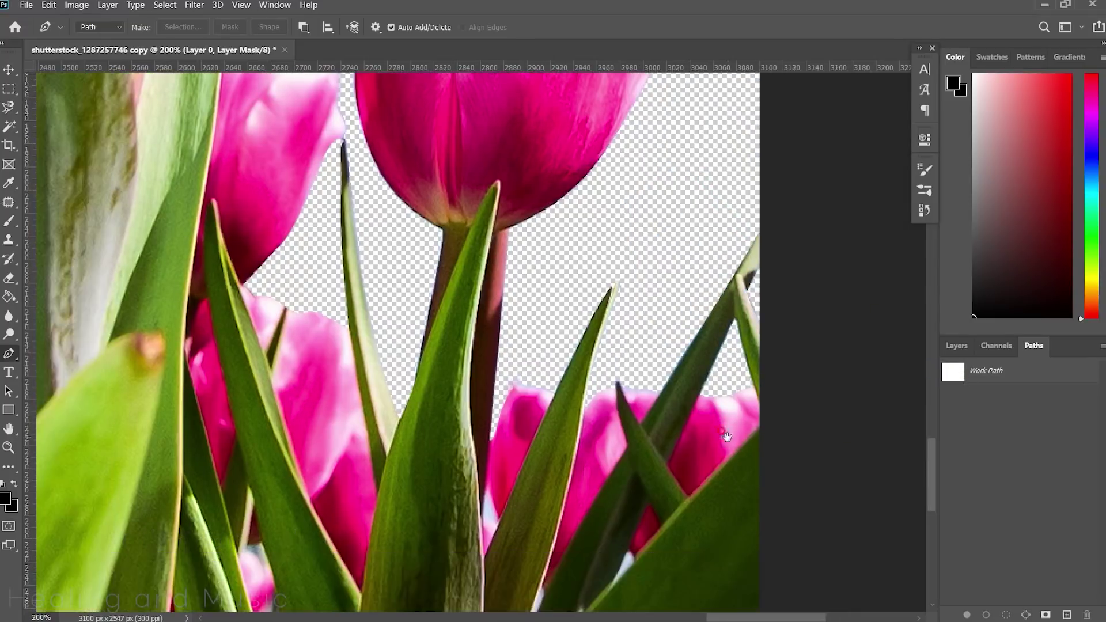
{"action": "scroll", "coordinate": [729, 440], "scroll_direction": "down", "scroll_amount": 1}
{"action": "scroll", "coordinate": [728, 441], "scroll_direction": "down", "scroll_amount": 1}
{"action": "scroll", "coordinate": [562, 254], "scroll_direction": "down", "scroll_amount": 1}
{"action": "left_click_drag", "start_coordinate": [562, 253], "coordinate": [721, 355]}
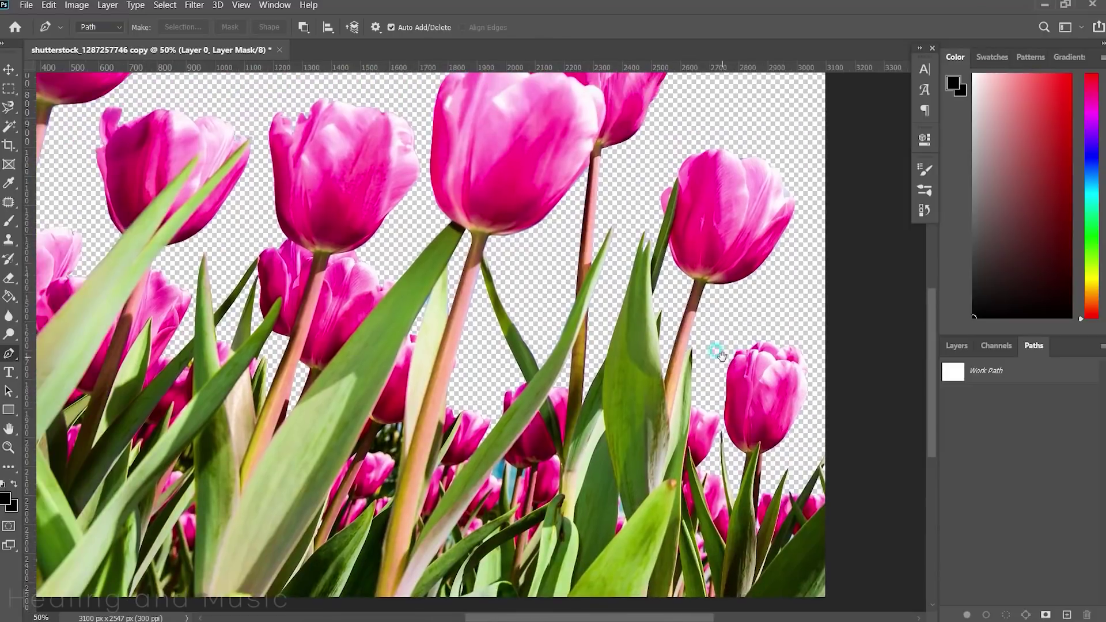
Zoom out to review the whole tulip cut-out, then float its document in a separate window
{"action": "scroll", "coordinate": [722, 357], "scroll_direction": "down", "scroll_amount": 1}
{"action": "scroll", "coordinate": [722, 357], "scroll_direction": "up", "scroll_amount": 2}
{"action": "mouse_move", "coordinate": [570, 455]}
{"action": "left_mouse_down"}
{"action": "mouse_move", "coordinate": [620, 431]}
{"action": "mouse_move", "coordinate": [535, 262]}
{"action": "left_mouse_up"}
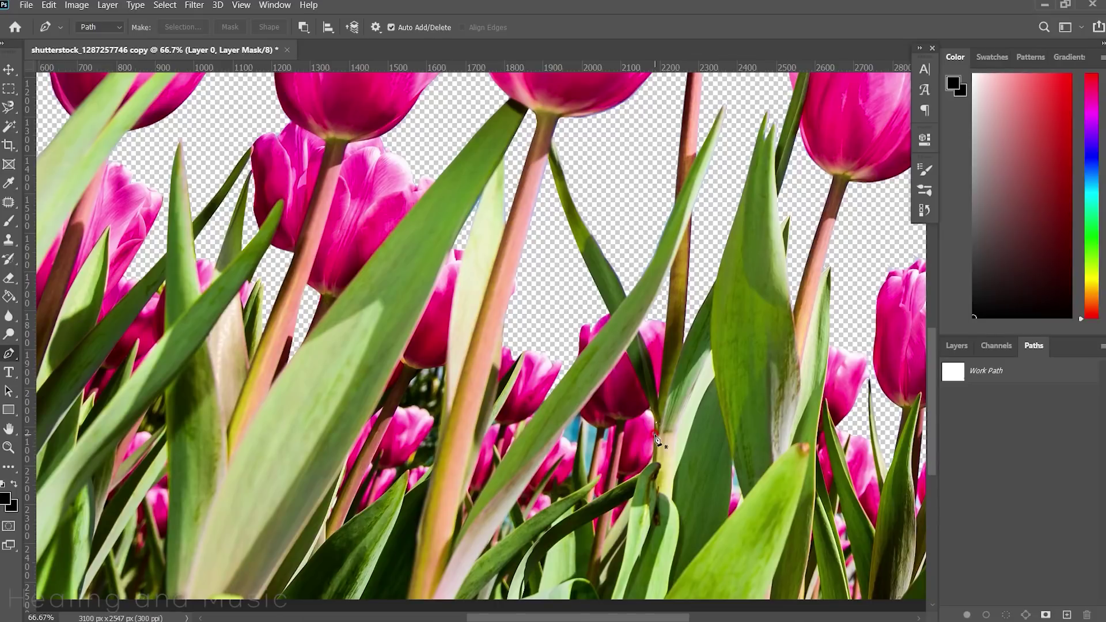
{"action": "scroll", "coordinate": [655, 436], "scroll_direction": "down", "scroll_amount": 1}
{"action": "scroll", "coordinate": [655, 436], "scroll_direction": "down", "scroll_amount": 1}
{"action": "scroll", "coordinate": [655, 436], "scroll_direction": "down", "scroll_amount": 1}
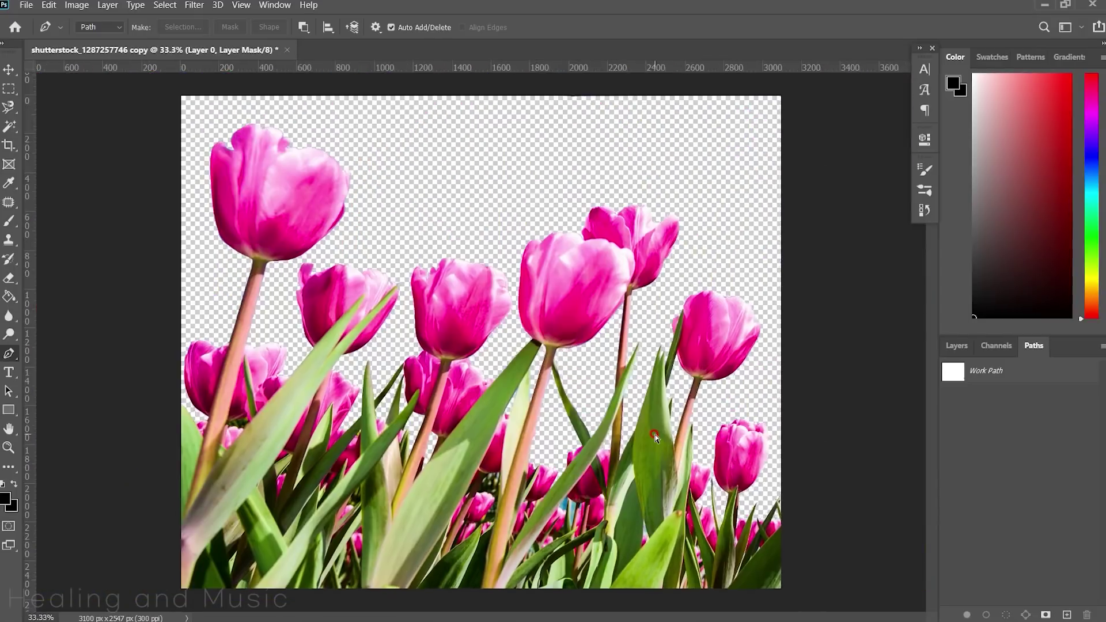
{"action": "left_click", "coordinate": [607, 333]}
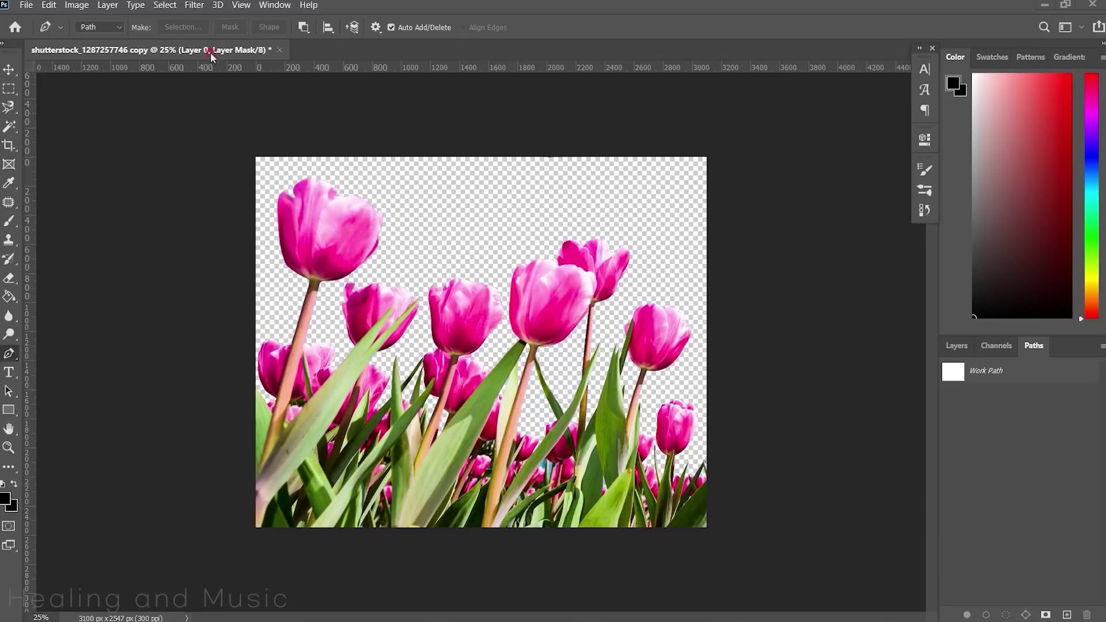
{"action": "left_click_drag", "start_coordinate": [187, 50], "coordinate": [580, 115]}
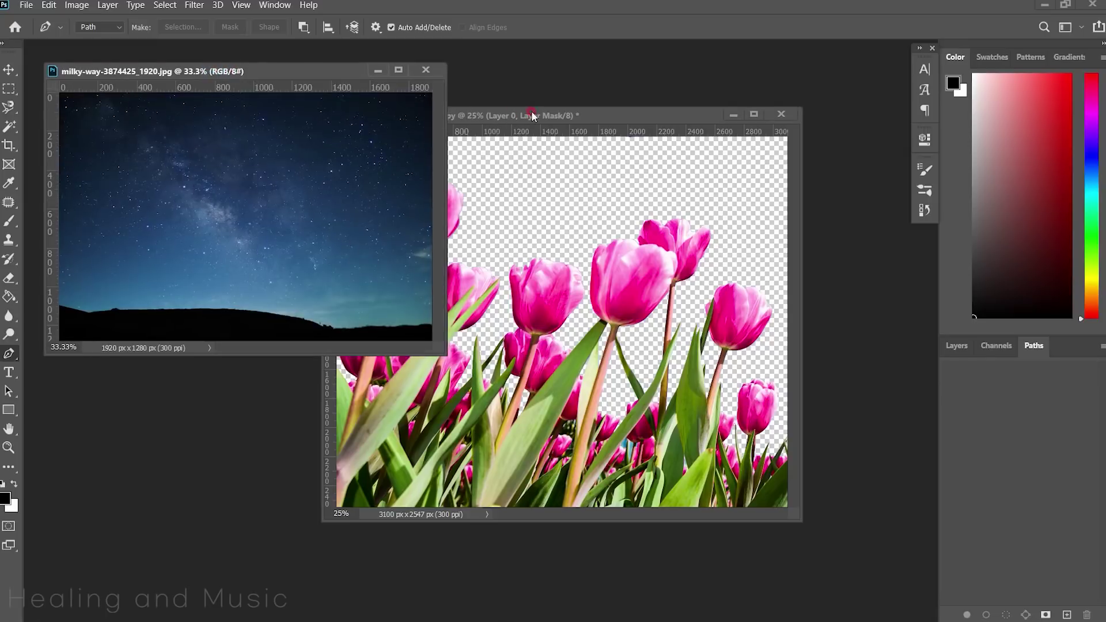
Create a blank white 1000 × 1000 px document and float it beside the tulip window
{"action": "left_click", "coordinate": [518, 118]}
{"action": "left_click_drag", "start_coordinate": [518, 118], "coordinate": [533, 115]}
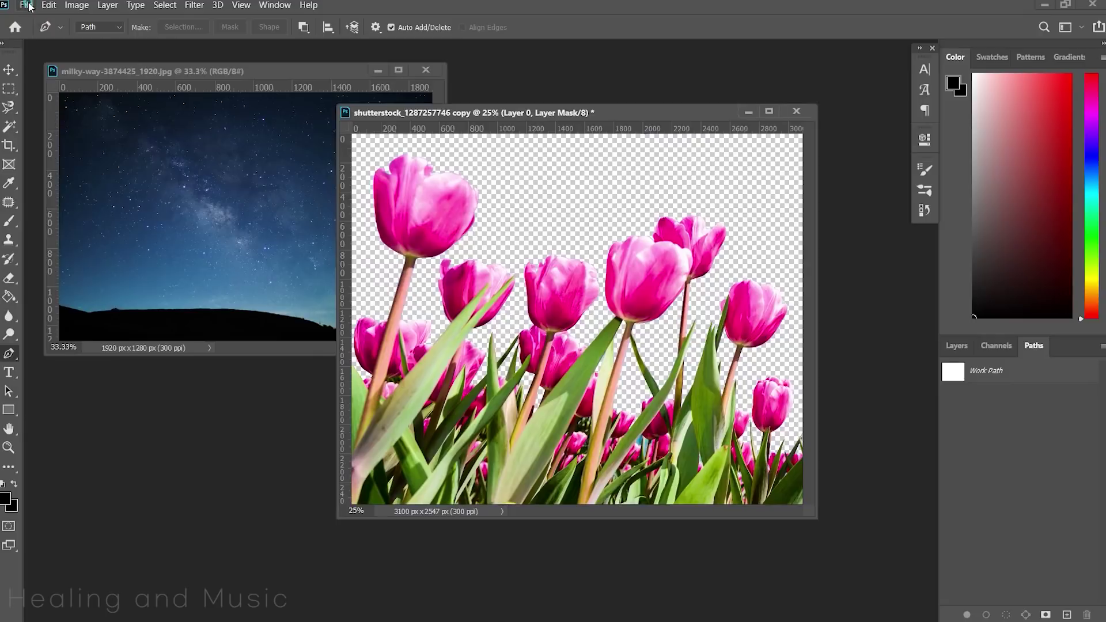
{"action": "left_click", "coordinate": [27, 6]}
{"action": "left_click", "coordinate": [36, 20]}
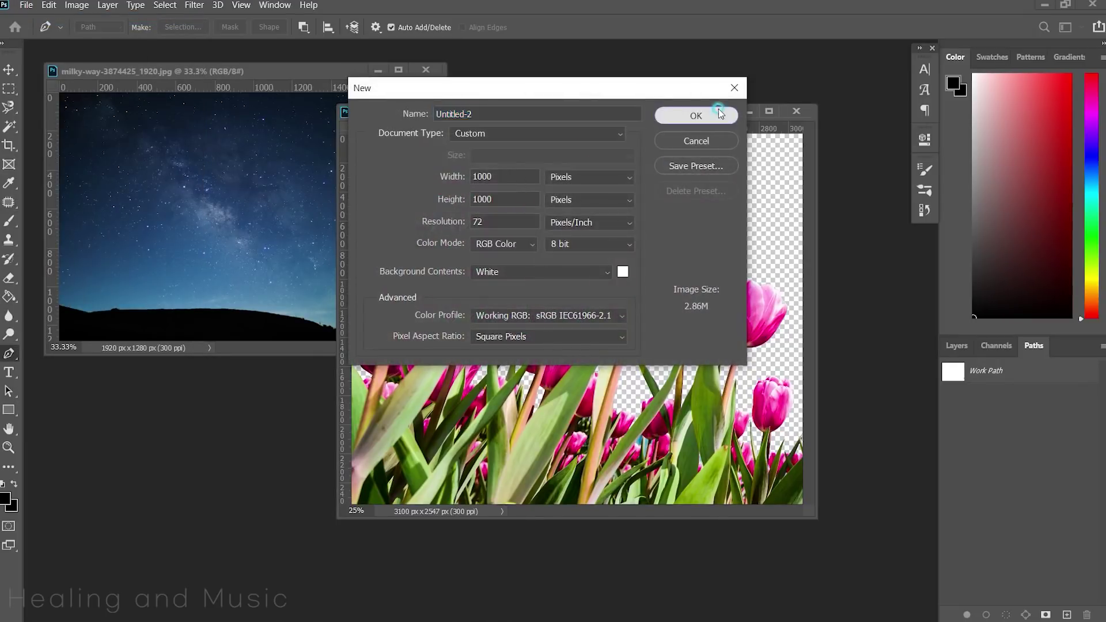
{"action": "left_click", "coordinate": [717, 117]}
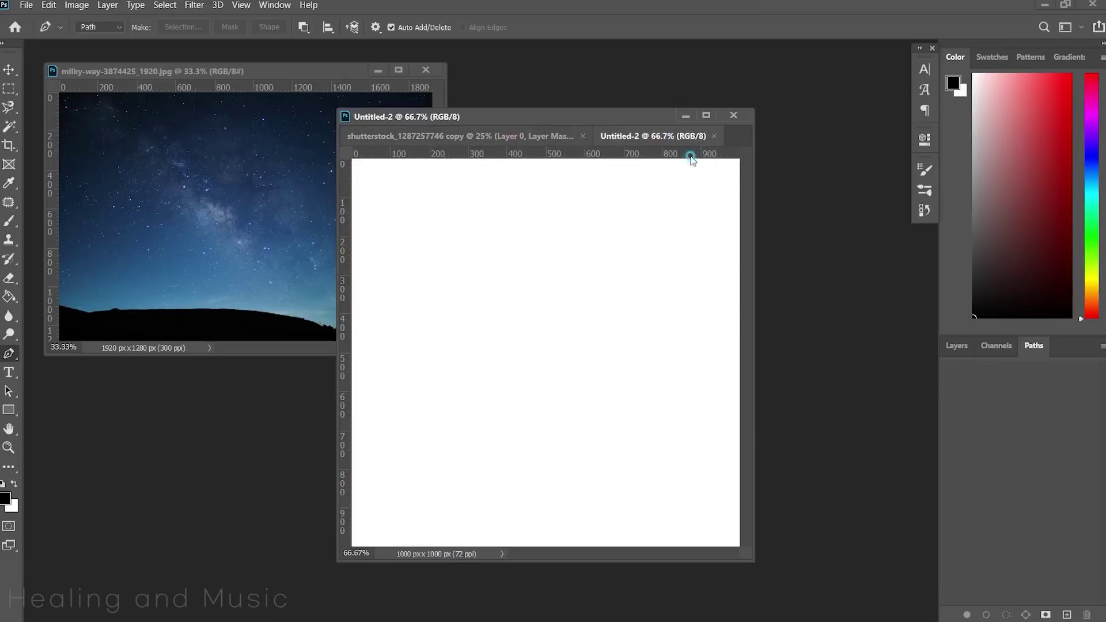
{"action": "left_click_drag", "start_coordinate": [691, 159], "coordinate": [679, 157]}
{"action": "left_click_drag", "start_coordinate": [600, 106], "coordinate": [353, 92]}
Drag the masked tulip layer from the tulip document into Untitled-2 as Layer 1
{"action": "left_click", "coordinate": [784, 164]}
{"action": "left_click_drag", "start_coordinate": [759, 143], "coordinate": [596, 141]}
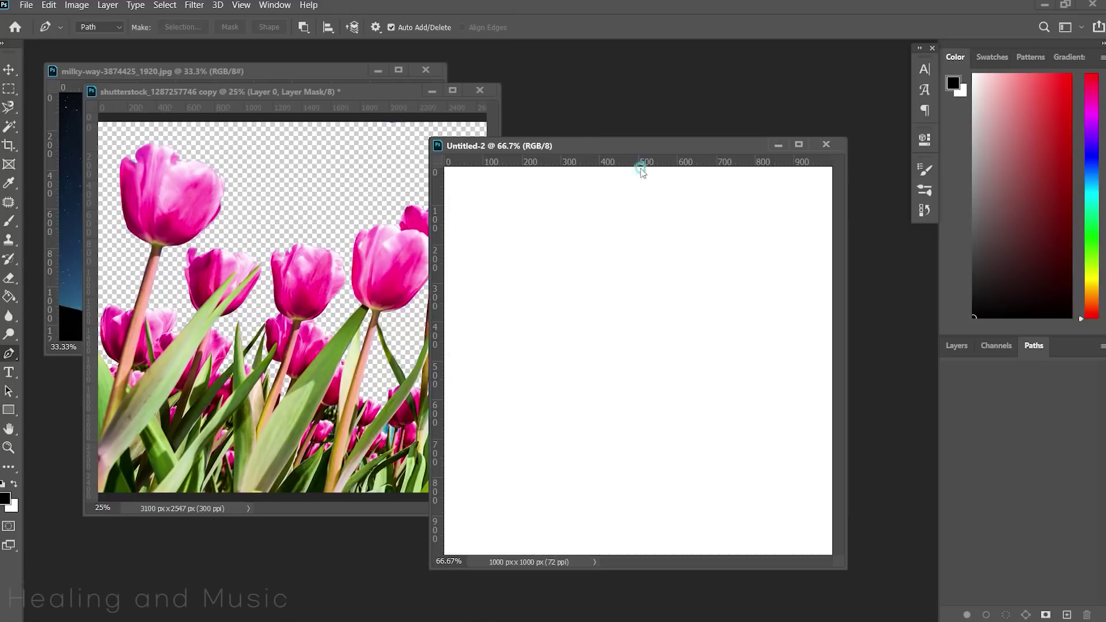
{"action": "left_click", "coordinate": [956, 346]}
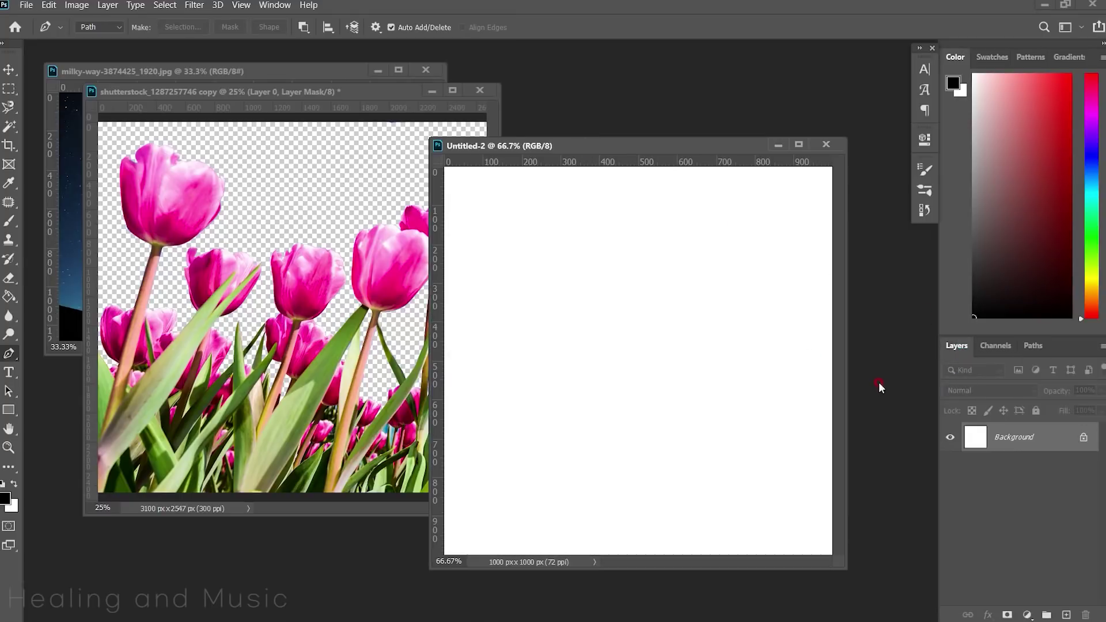
{"action": "left_click", "coordinate": [383, 92]}
{"action": "left_click_drag", "start_coordinate": [1040, 437], "coordinate": [734, 375]}
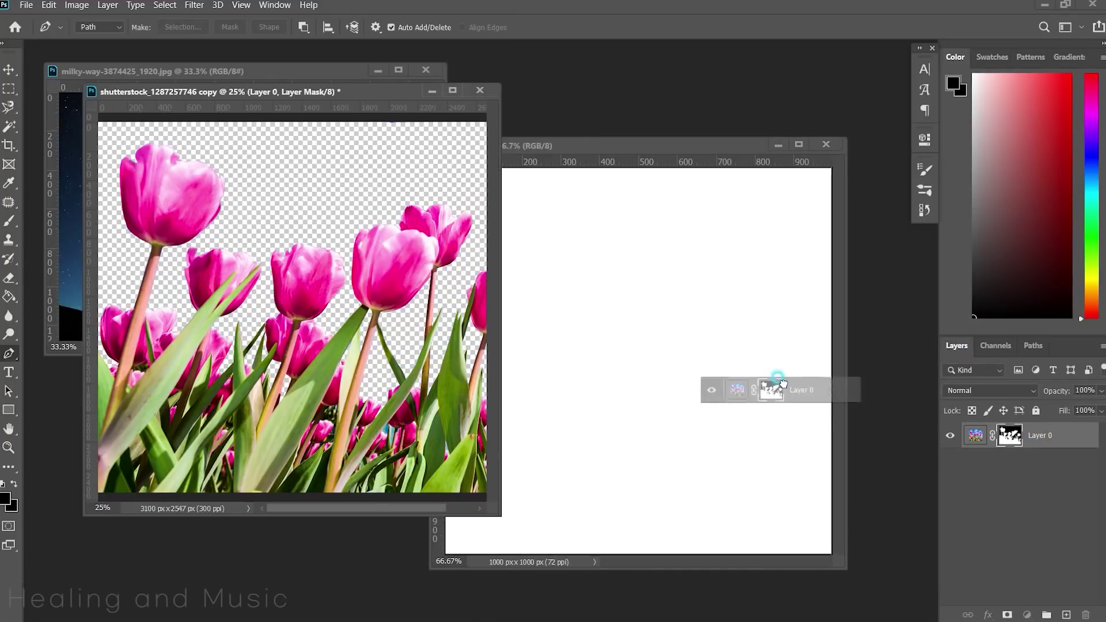
Zoom out, rearrange the Untitled-2 window, and close the original tulip document
{"action": "key", "text": "ctrl+minus"}
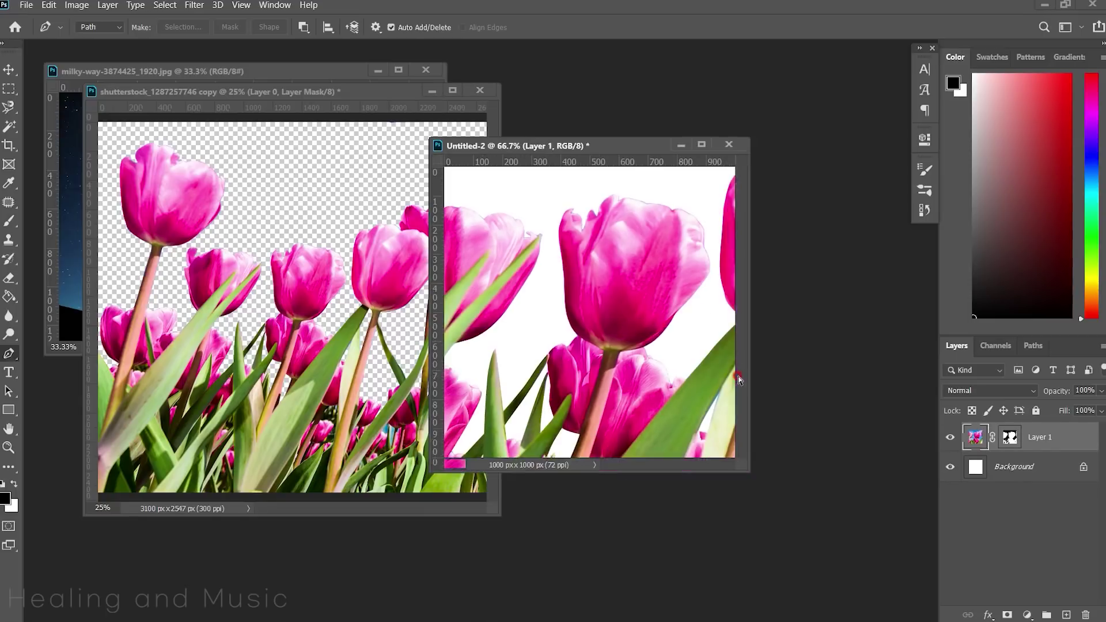
{"action": "key", "text": "ctrl+minus"}
{"action": "key", "text": "ctrl+minus"}
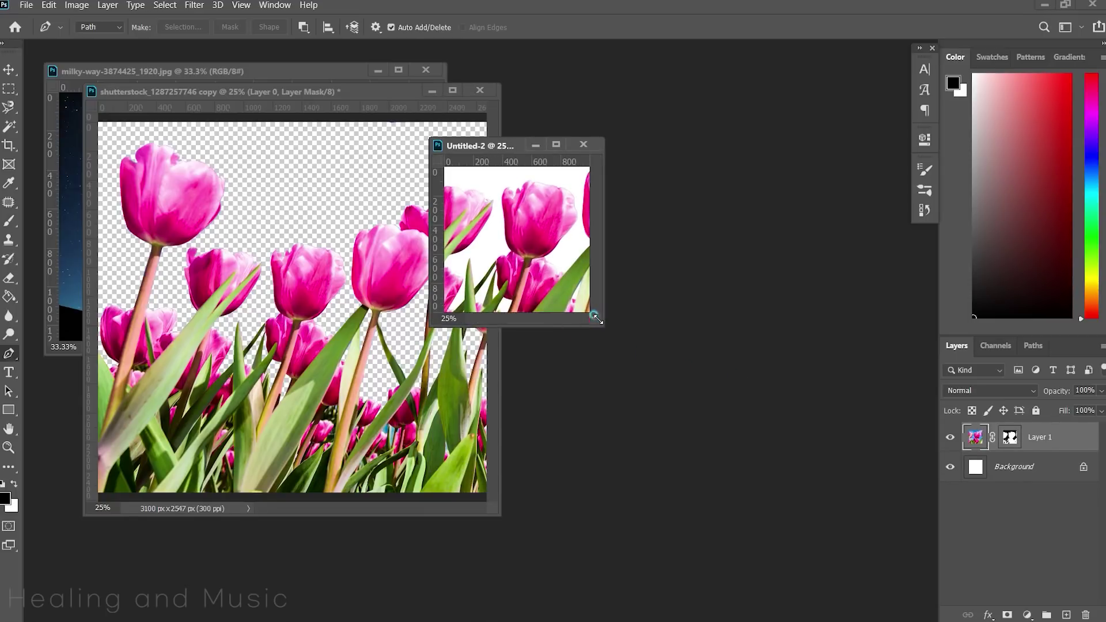
{"action": "left_click_drag", "start_coordinate": [595, 317], "coordinate": [831, 517]}
{"action": "left_click", "coordinate": [431, 90]}
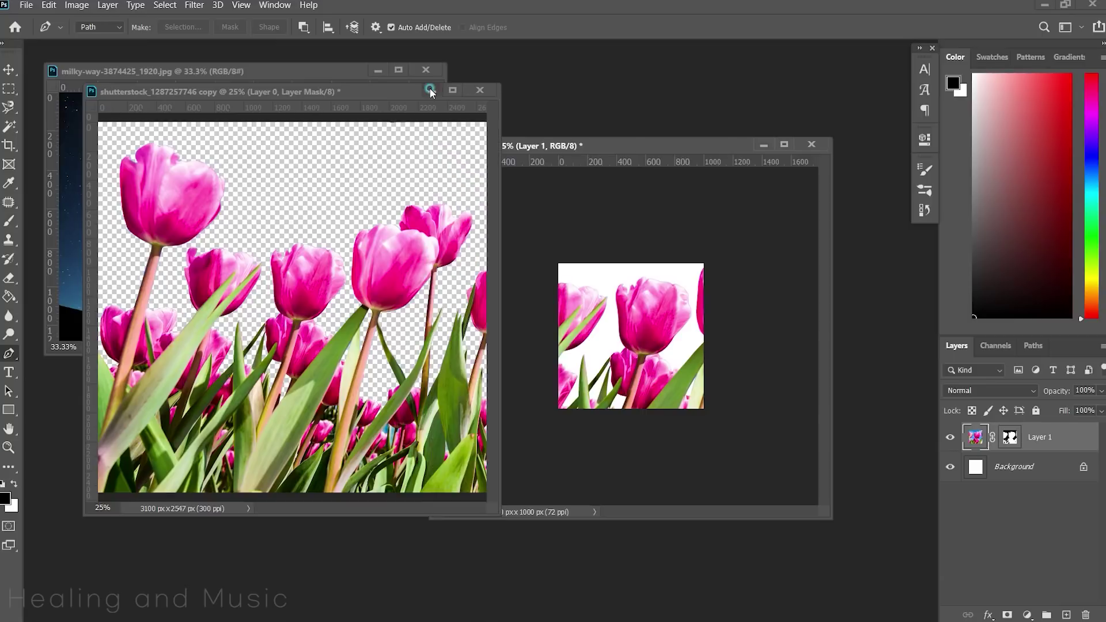
{"action": "left_click_drag", "start_coordinate": [601, 145], "coordinate": [519, 144]}
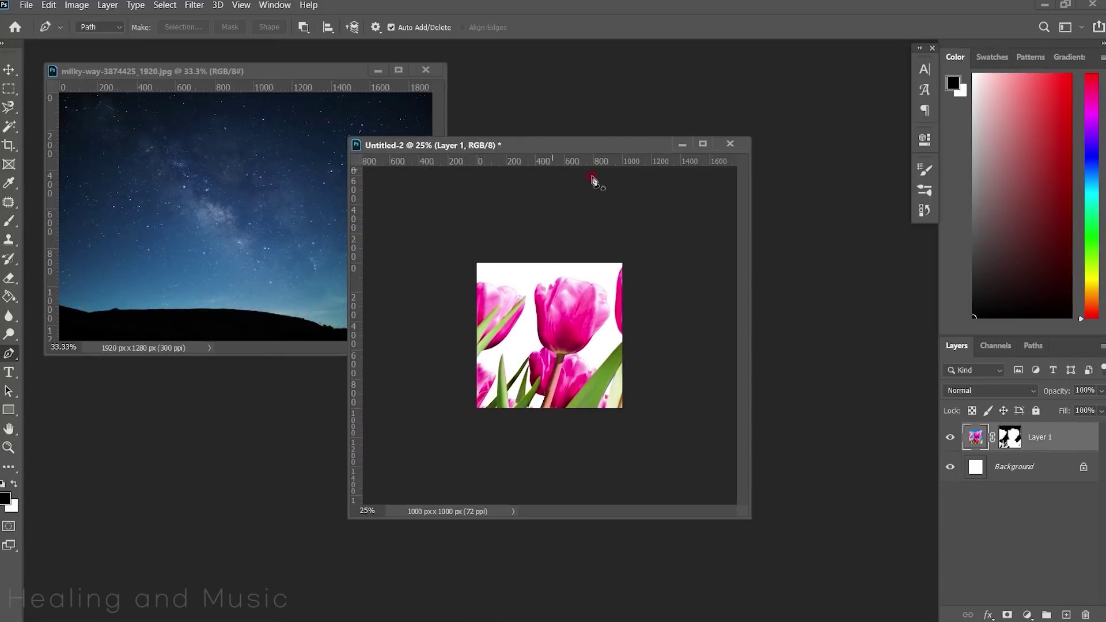
{"action": "key", "text": "ctrl+t"}
{"action": "left_click_drag", "start_coordinate": [735, 318], "coordinate": [533, 317]}
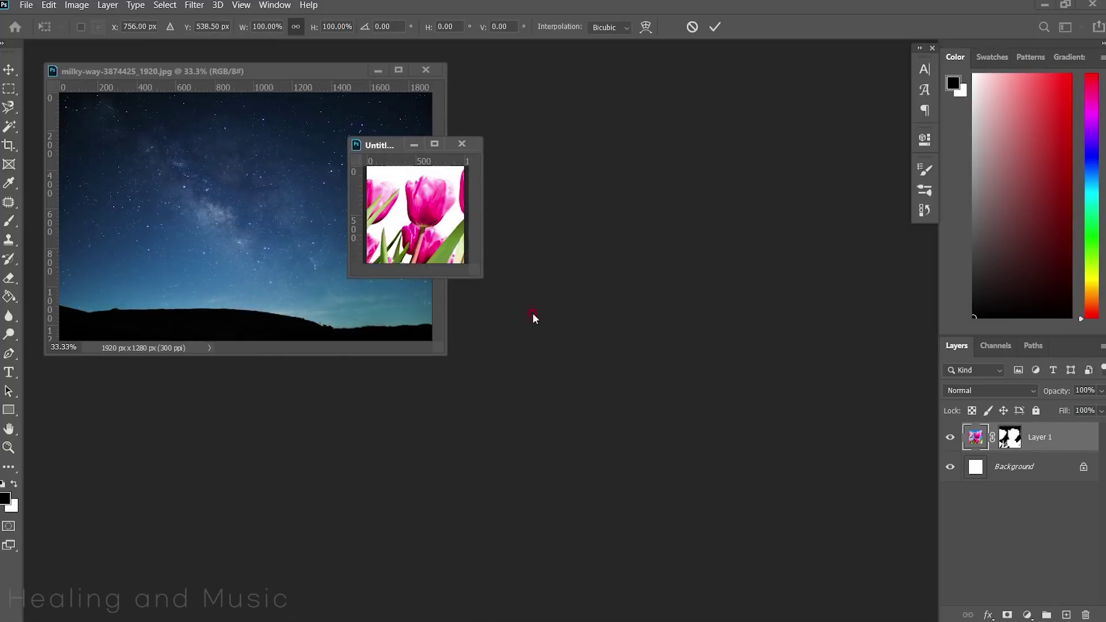
Scale the tulip layer to 50%, then about a third, nudge it along the canvas bottom
{"action": "left_click_drag", "start_coordinate": [473, 271], "coordinate": [801, 480]}
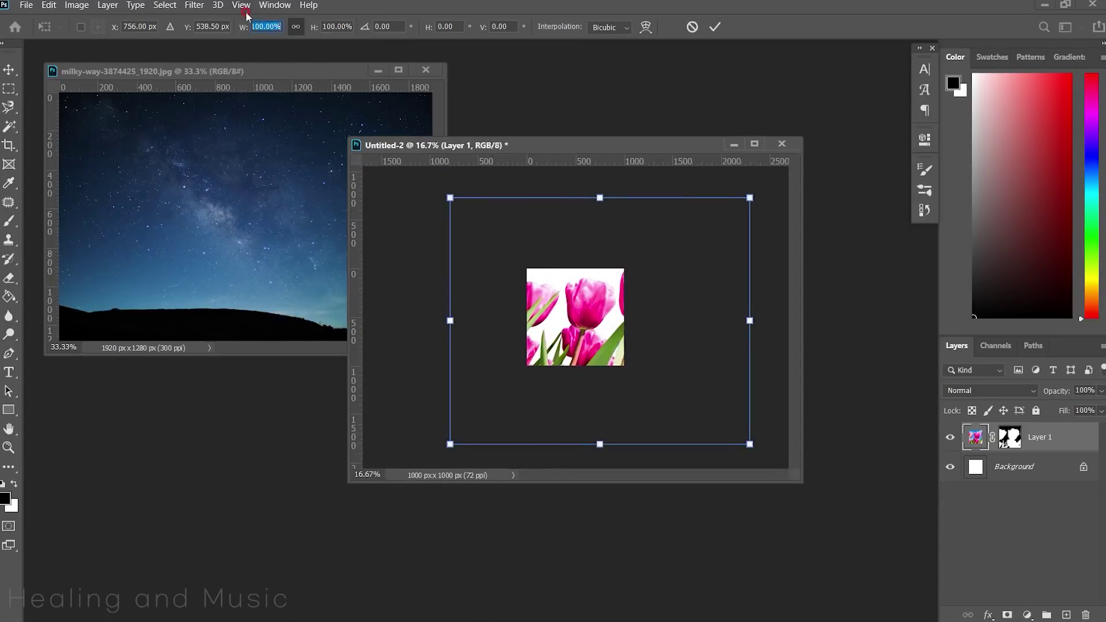
{"action": "type", "text": "50"}
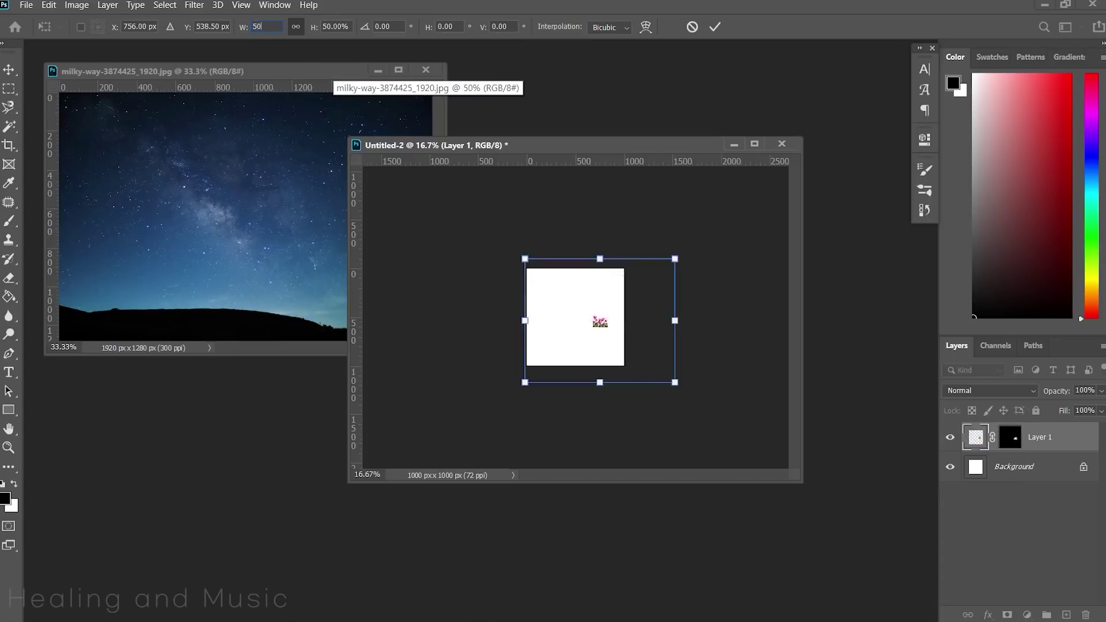
{"action": "left_click_drag", "start_coordinate": [674, 258], "coordinate": [595, 305]}
{"action": "key", "text": "ctrl+plus"}
{"action": "key", "text": "ctrl+plus"}
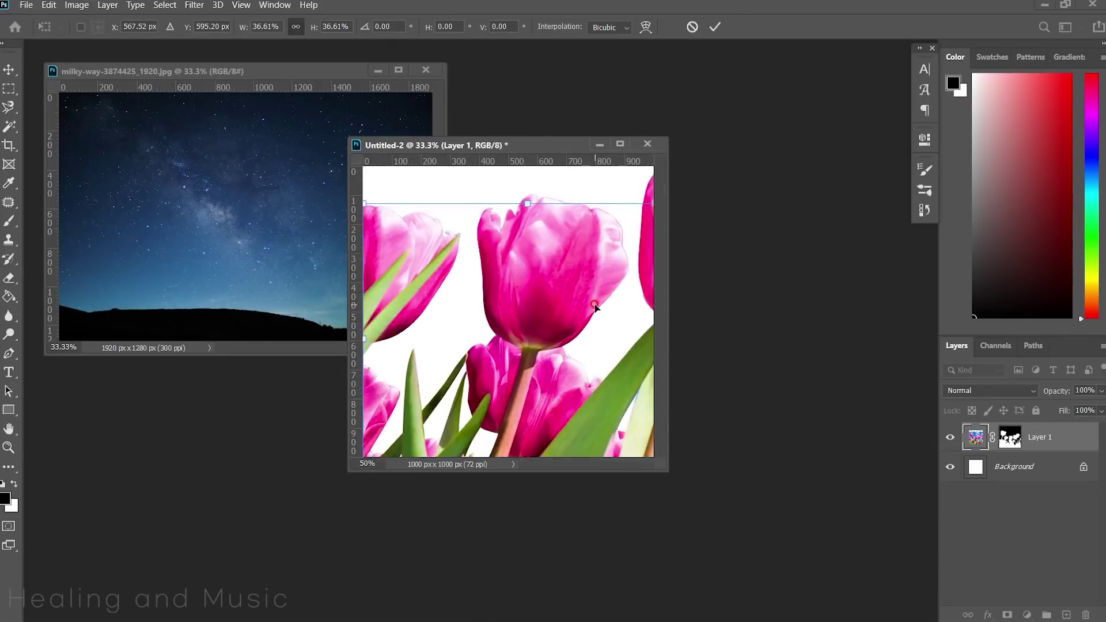
{"action": "left_click_drag", "start_coordinate": [657, 464], "coordinate": [783, 516]}
{"action": "mouse_move", "coordinate": [750, 225]}
{"action": "left_mouse_down"}
{"action": "mouse_move", "coordinate": [701, 259]}
{"action": "mouse_move", "coordinate": [715, 253]}
{"action": "left_mouse_up"}
{"action": "key", "text": "Left"}
{"action": "key", "text": "Left"}
{"action": "key", "text": "Left"}
{"action": "key", "text": "Left"}
{"action": "key", "text": "Up"}
{"action": "key", "text": "Up"}
{"action": "key", "text": "Up"}
{"action": "key", "text": "Up"}
{"action": "key", "text": "Up"}
{"action": "key", "text": "Up"}
{"action": "key", "text": "Up"}
{"action": "key", "text": "Up"}
{"action": "key", "text": "Up"}
{"action": "key", "text": "Up"}
{"action": "key", "text": "Up"}
{"action": "key", "text": "Up"}
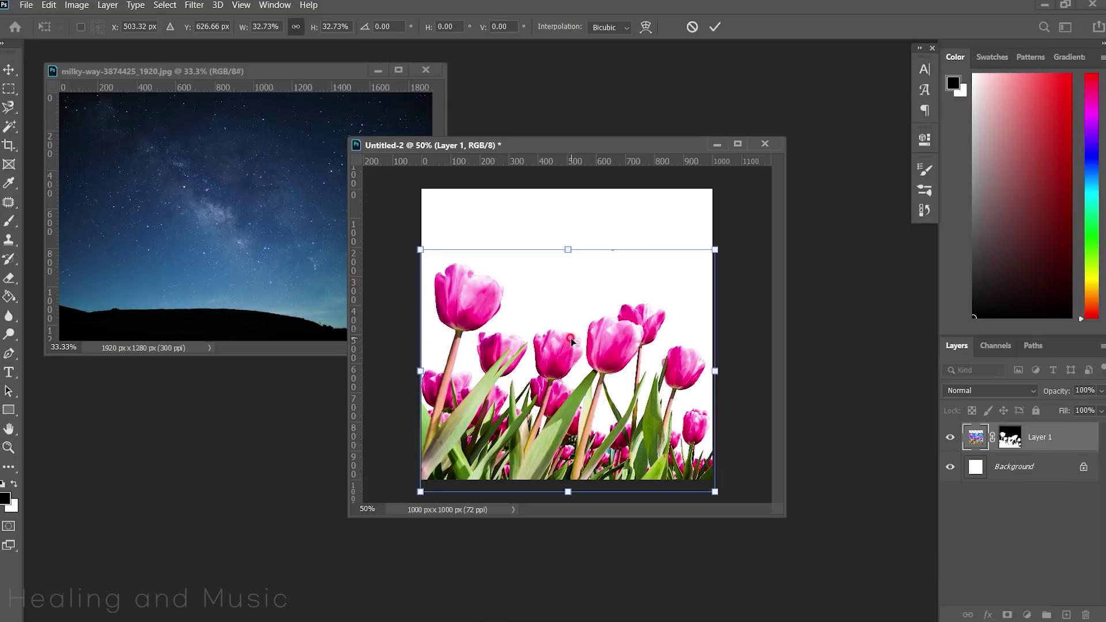
{"action": "key", "text": "Return"}
{"action": "key", "text": "p"}
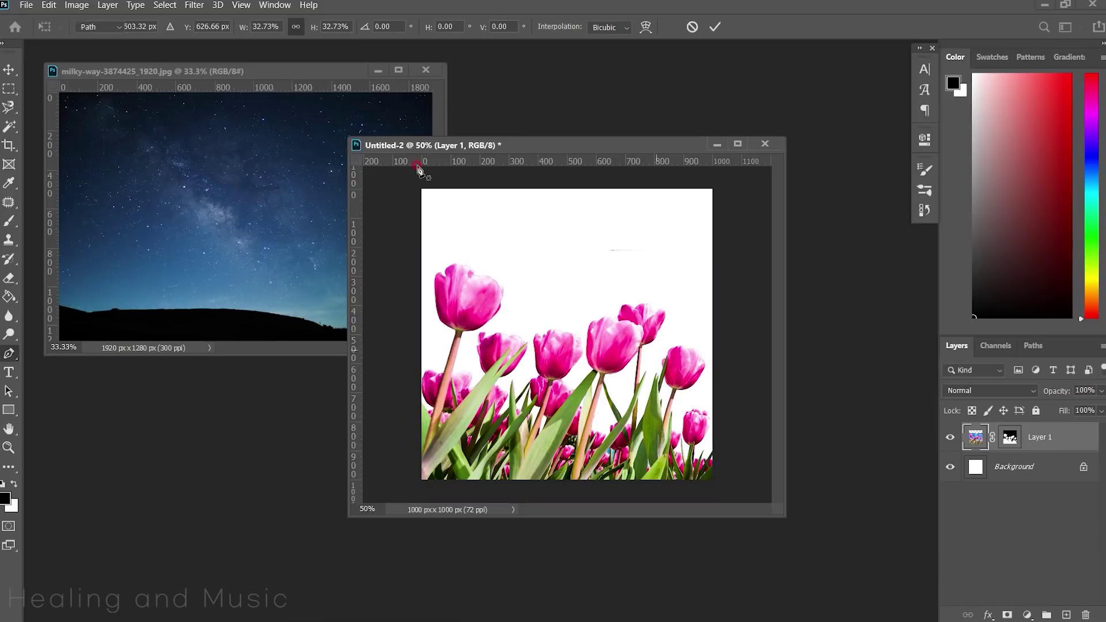
{"action": "left_click", "coordinate": [287, 71]}
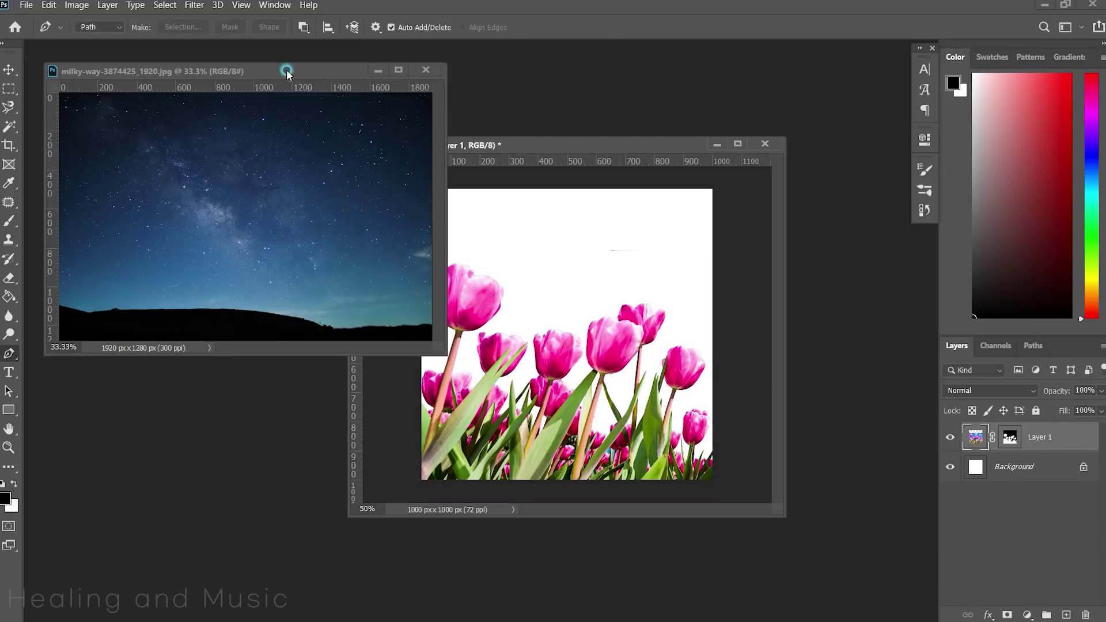
Add the Milky Way photo as Layer 2 below the tulips, scaled to fill the background
{"action": "left_click_drag", "start_coordinate": [1014, 429], "coordinate": [647, 384]}
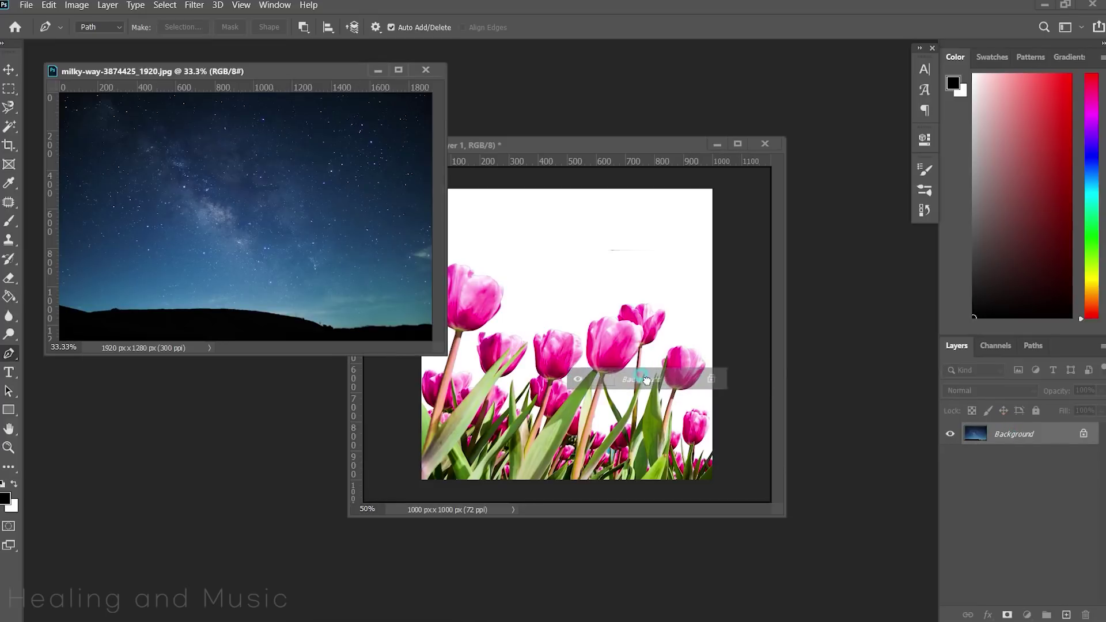
{"action": "key", "text": "ctrl+minus"}
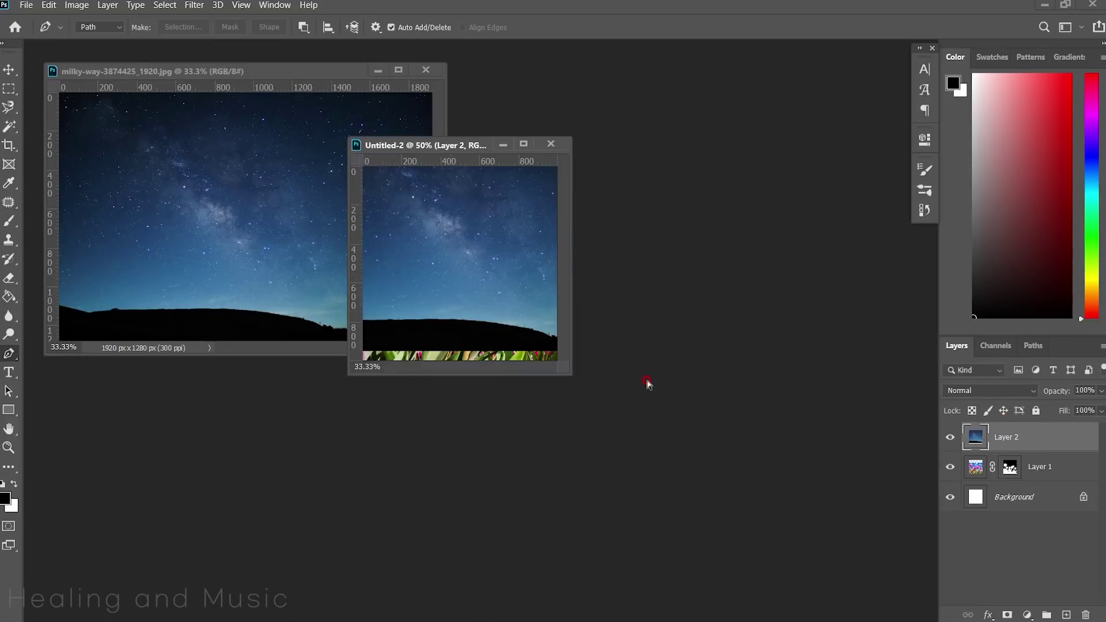
{"action": "left_click_drag", "start_coordinate": [565, 367], "coordinate": [840, 543]}
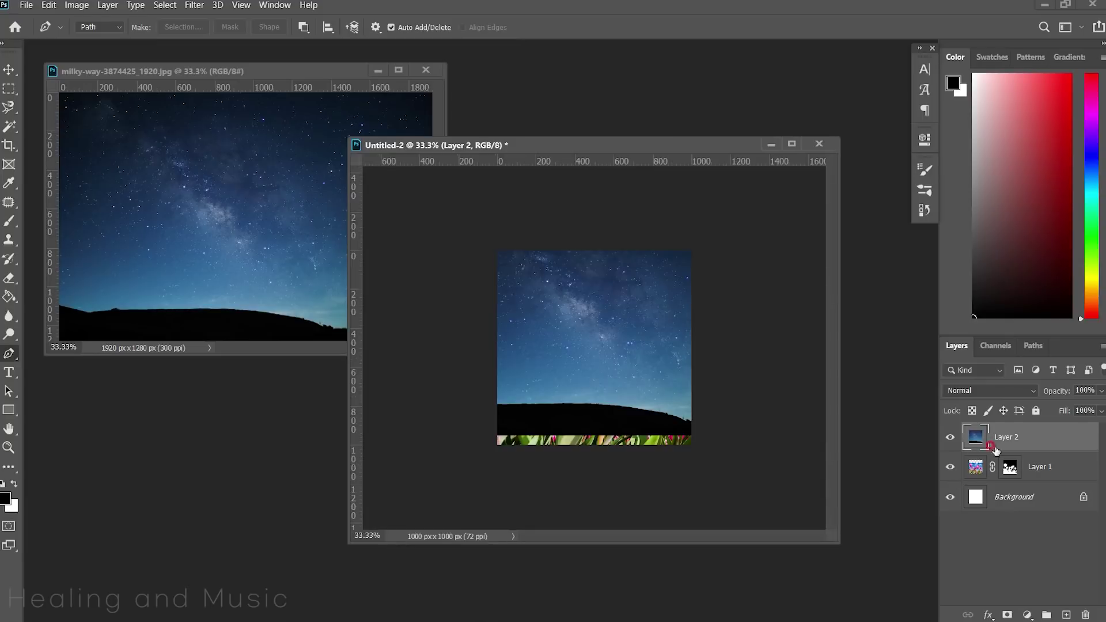
{"action": "left_click_drag", "start_coordinate": [1020, 487], "coordinate": [936, 488]}
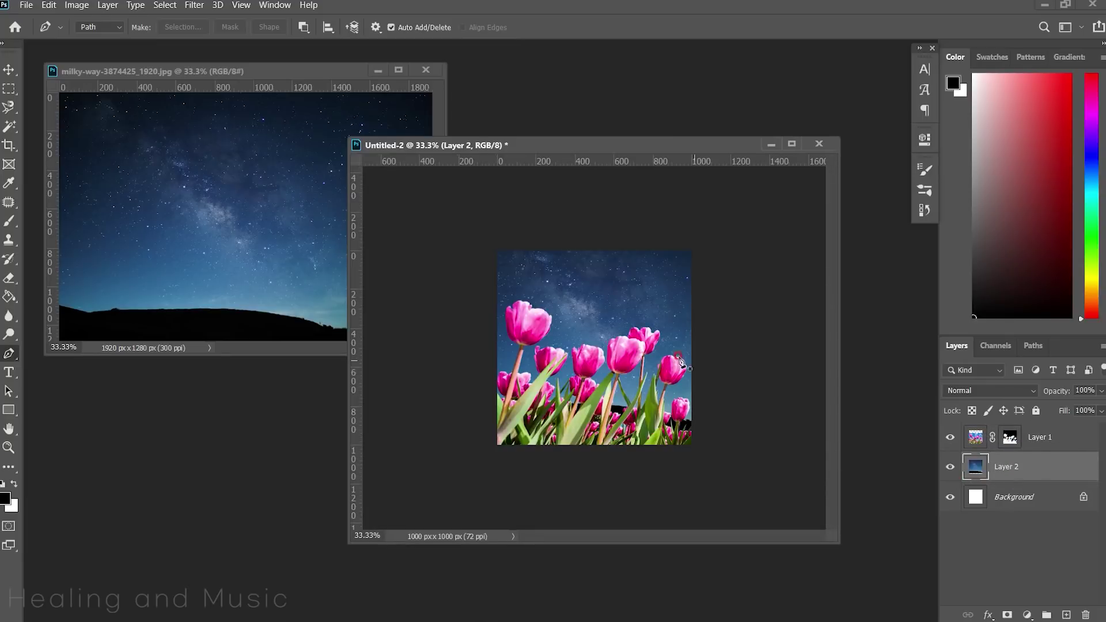
{"action": "key", "text": "ctrl+t"}
{"action": "left_click_drag", "start_coordinate": [422, 186], "coordinate": [470, 219]}
{"action": "mouse_move", "coordinate": [662, 320]}
{"action": "left_mouse_down"}
{"action": "mouse_move", "coordinate": [667, 351]}
{"action": "mouse_move", "coordinate": [631, 356]}
{"action": "left_mouse_up"}
{"action": "key", "text": "p"}
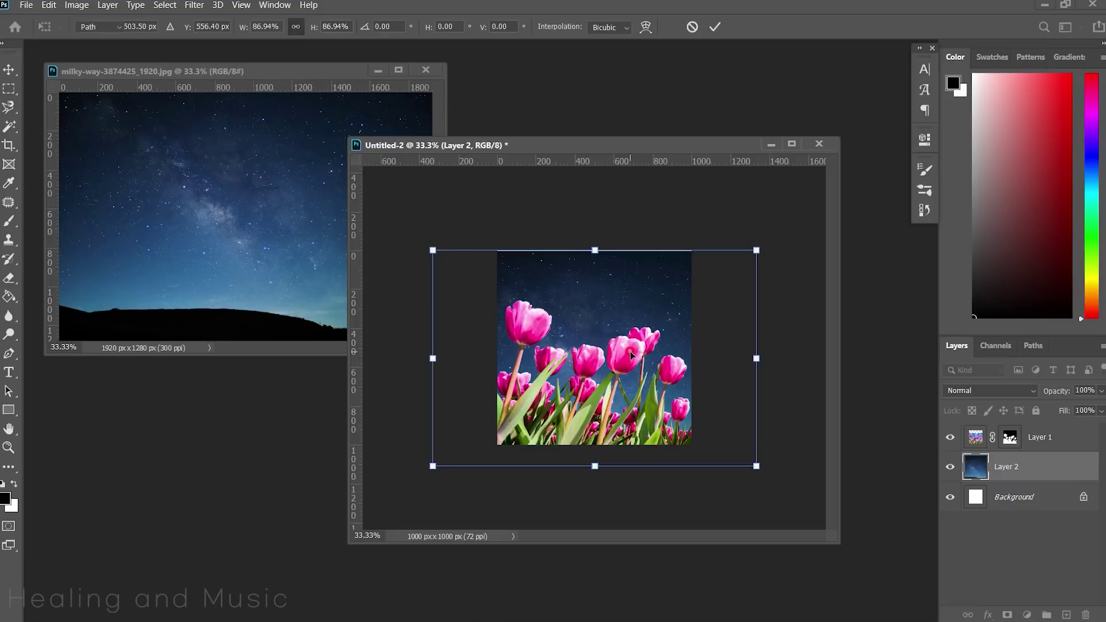
{"action": "left_click", "coordinate": [426, 74]}
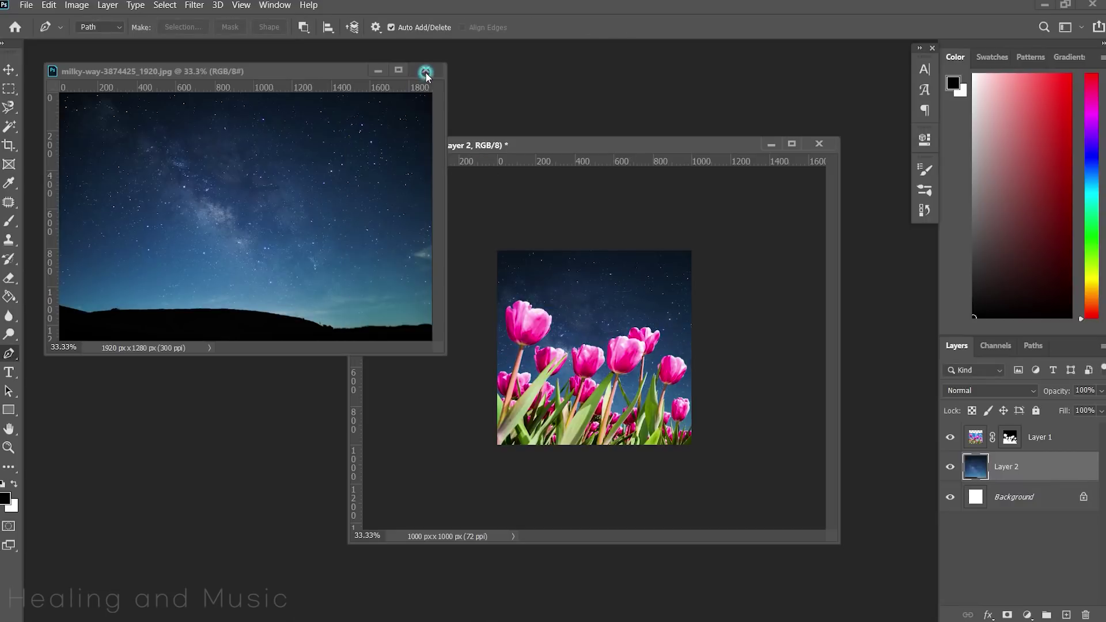
Add a new layer clipped to the tulips and fill it with a light blue
{"action": "left_click_drag", "start_coordinate": [592, 144], "coordinate": [450, 103]}
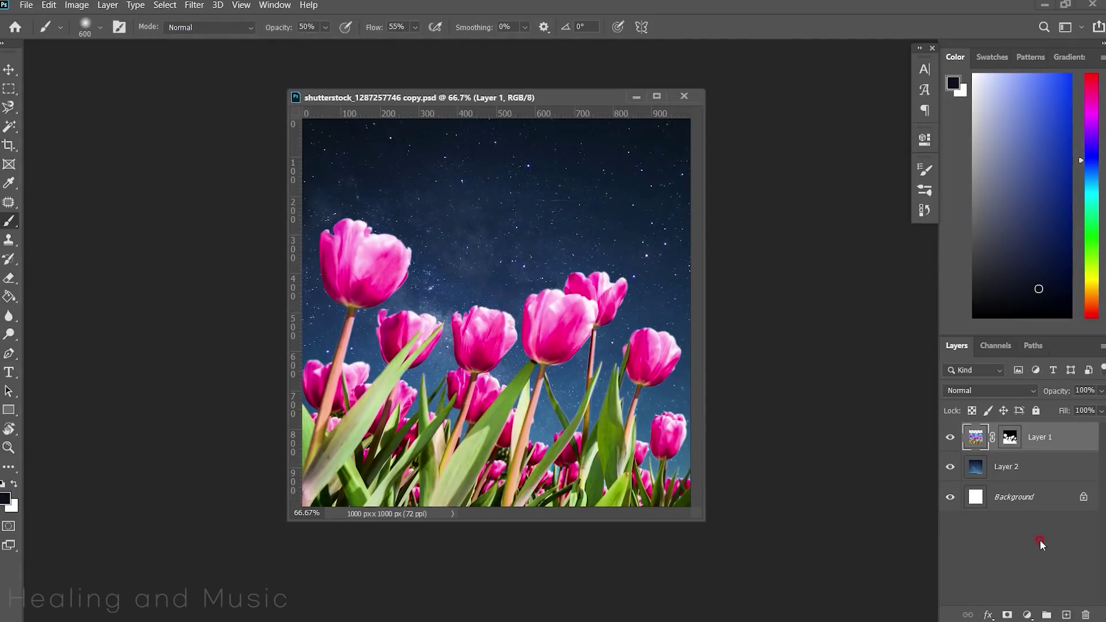
{"action": "left_click", "coordinate": [1065, 614]}
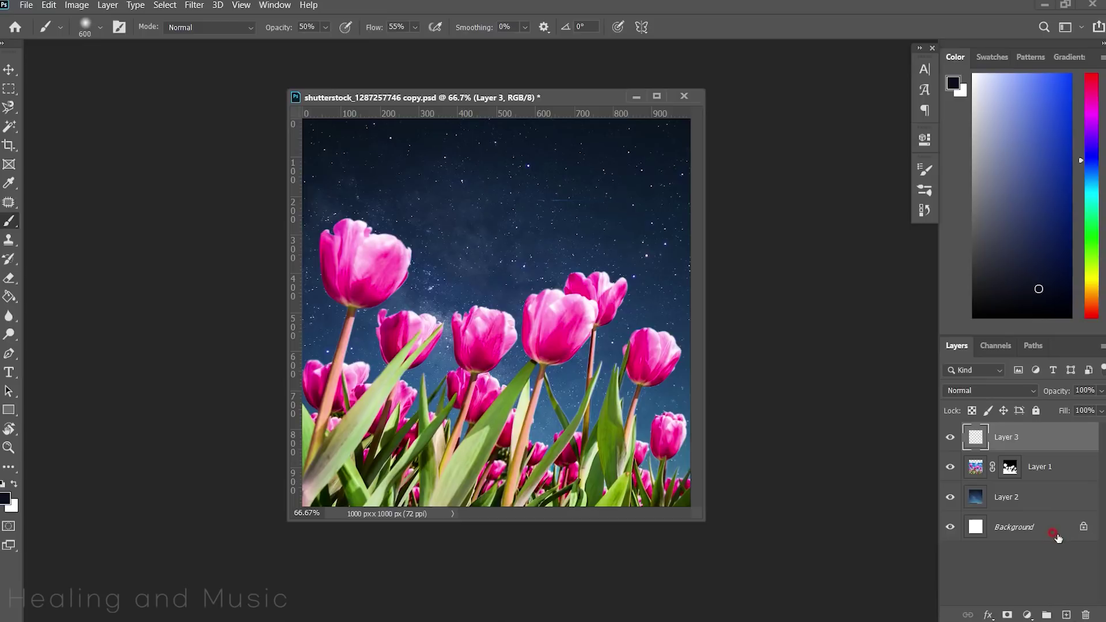
{"action": "right_click", "coordinate": [1030, 436]}
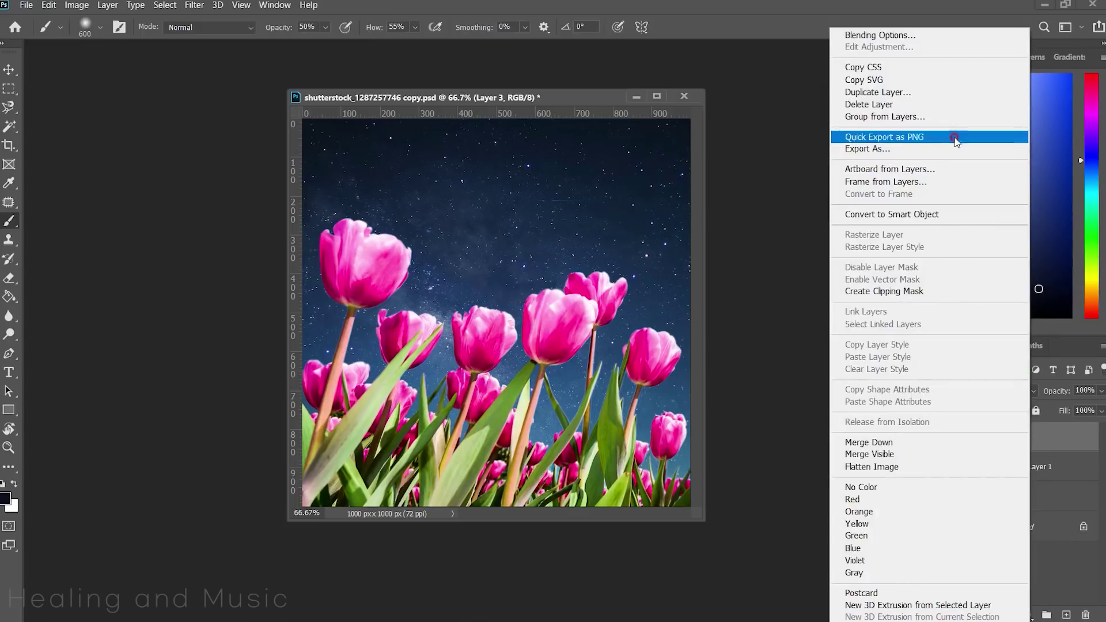
{"action": "left_click", "coordinate": [953, 291]}
{"action": "left_click", "coordinate": [1057, 211]}
{"action": "left_click_drag", "start_coordinate": [1059, 220], "coordinate": [1066, 196]}
{"action": "left_click", "coordinate": [1060, 174]}
{"action": "left_click", "coordinate": [1060, 151]}
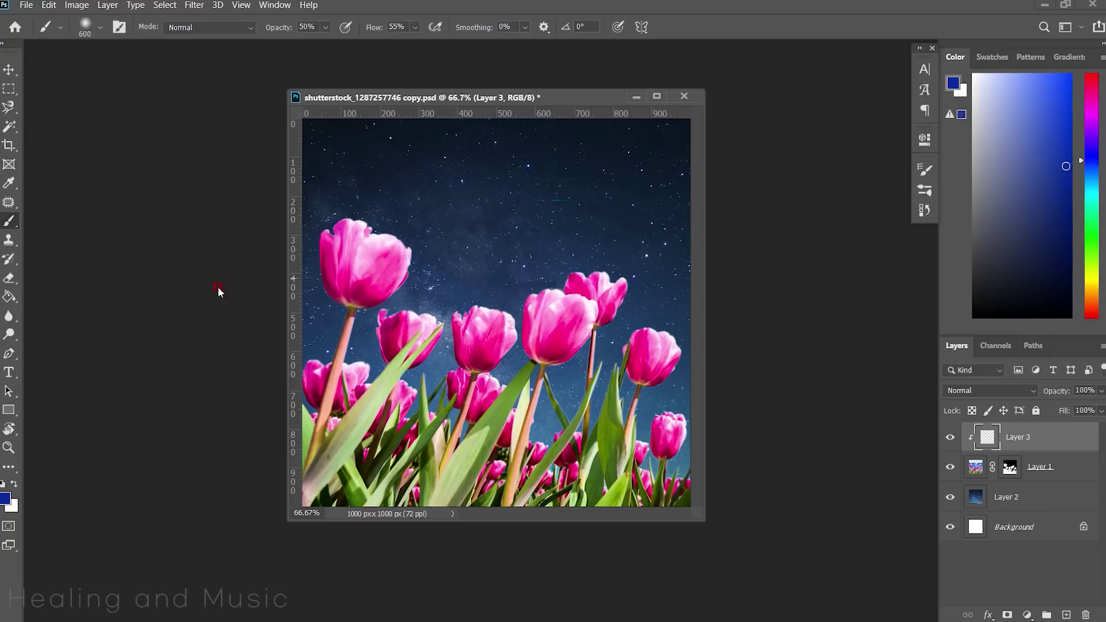
{"action": "left_click", "coordinate": [9, 296]}
{"action": "left_click", "coordinate": [408, 344]}
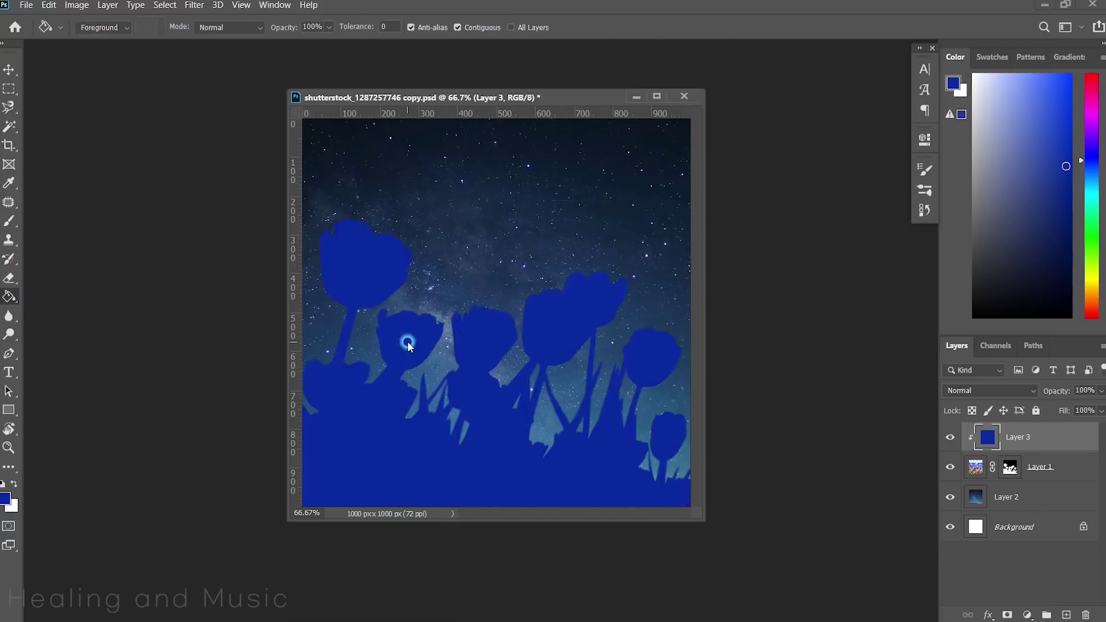
Set the blue layer to Hard Light blending at about 68% opacity
{"action": "left_click", "coordinate": [1006, 392]}
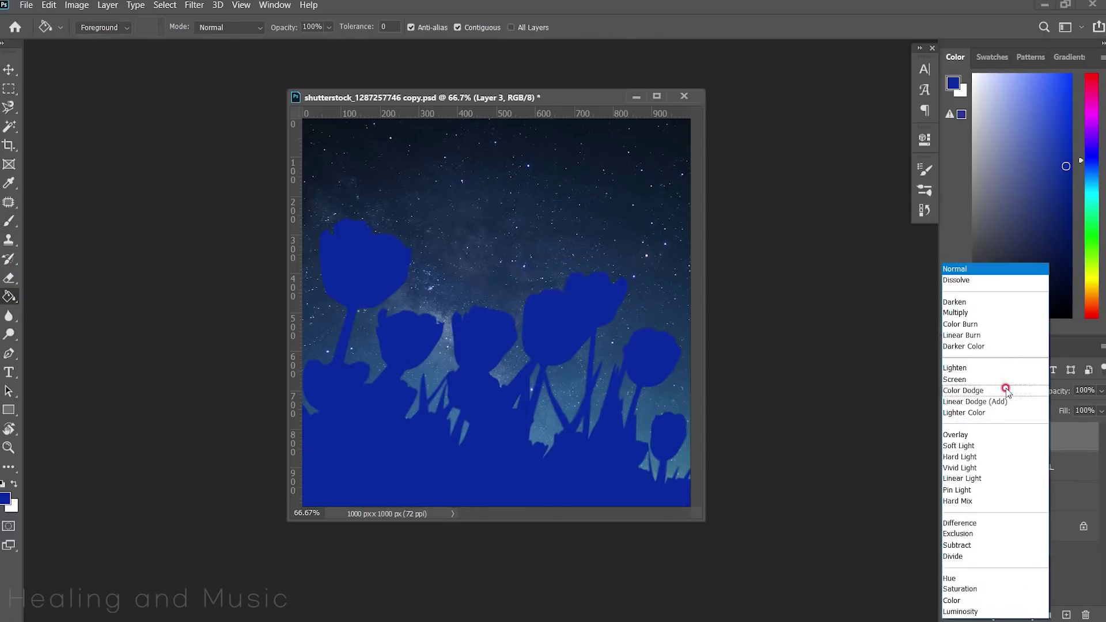
{"action": "left_click", "coordinate": [986, 458]}
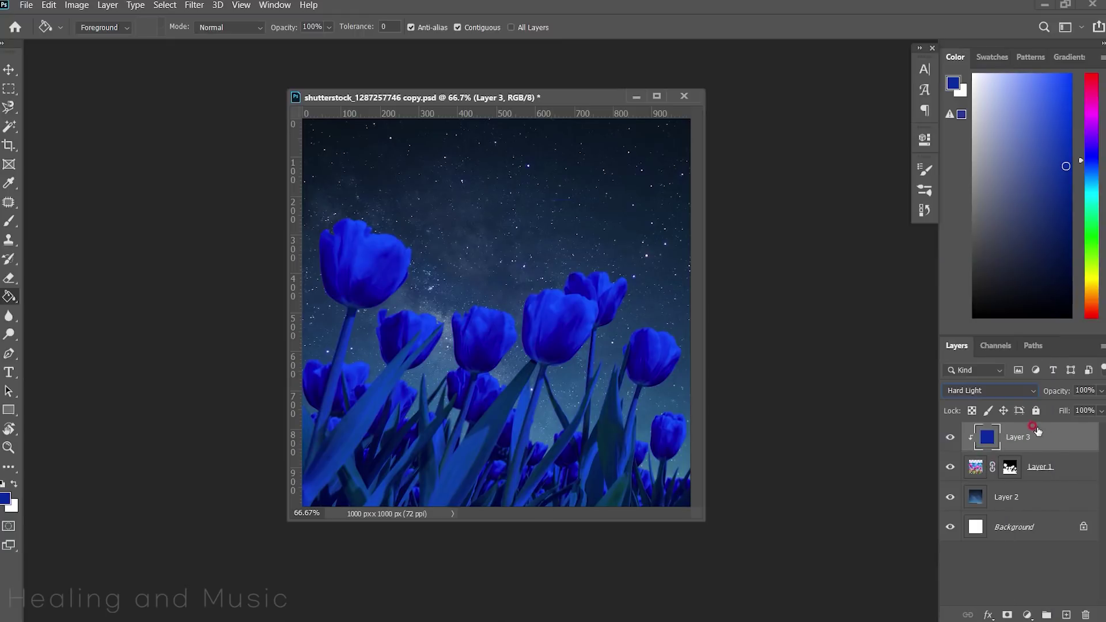
{"action": "left_click", "coordinate": [1100, 392]}
{"action": "left_click_drag", "start_coordinate": [1100, 407], "coordinate": [1077, 409]}
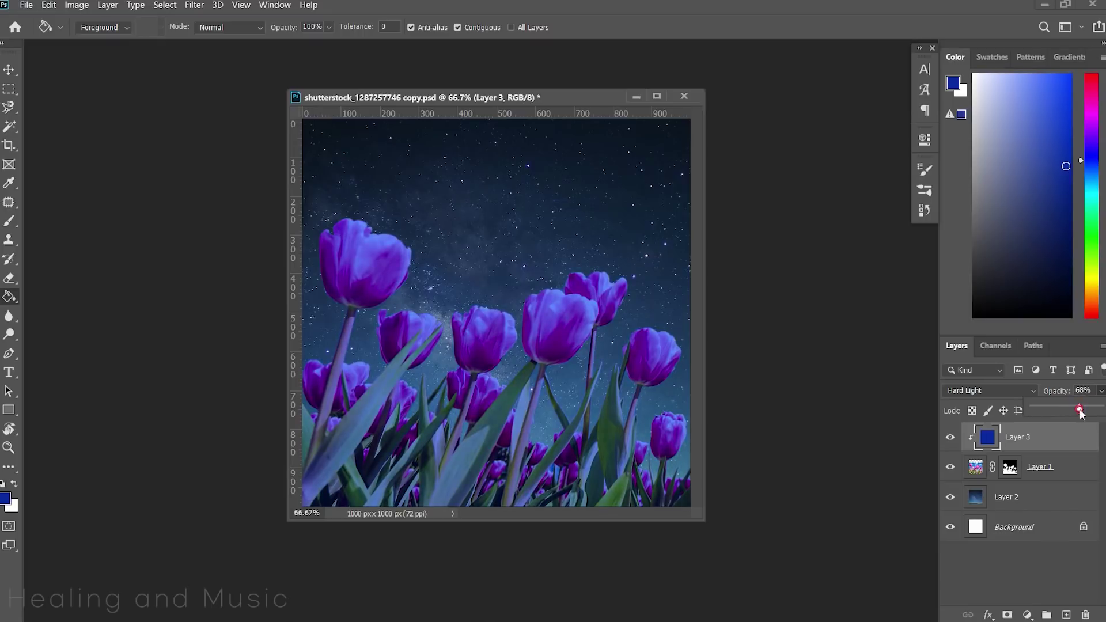
{"action": "left_click", "coordinate": [1063, 468]}
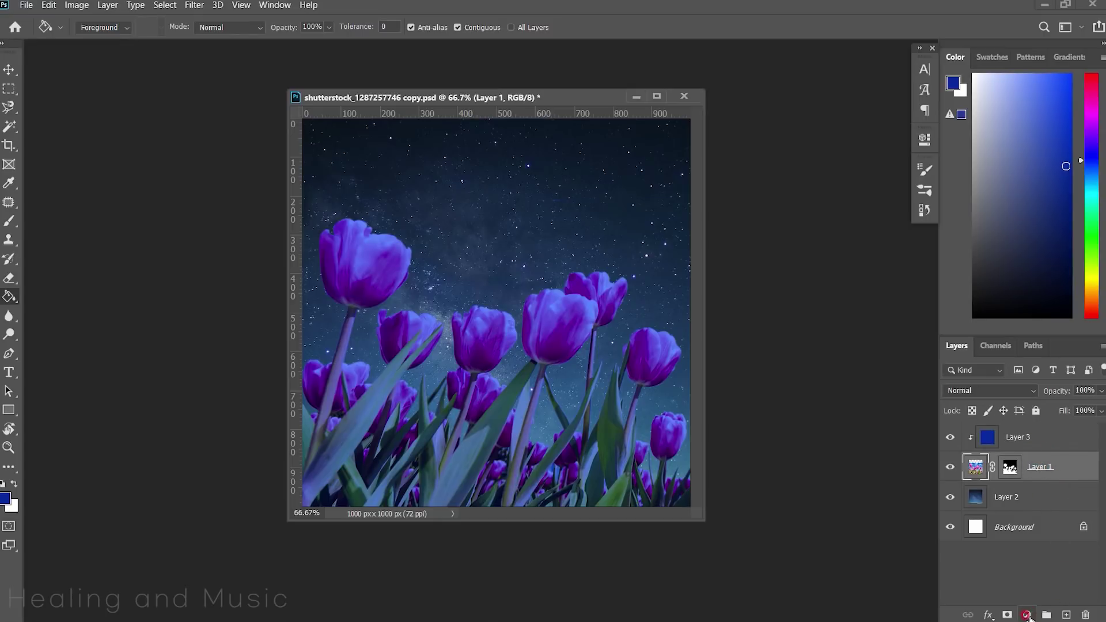
Add a clipped Hue/Saturation adjustment to the tulips with Lightness -20
{"action": "left_click", "coordinate": [1027, 615]}
{"action": "left_click", "coordinate": [1055, 479]}
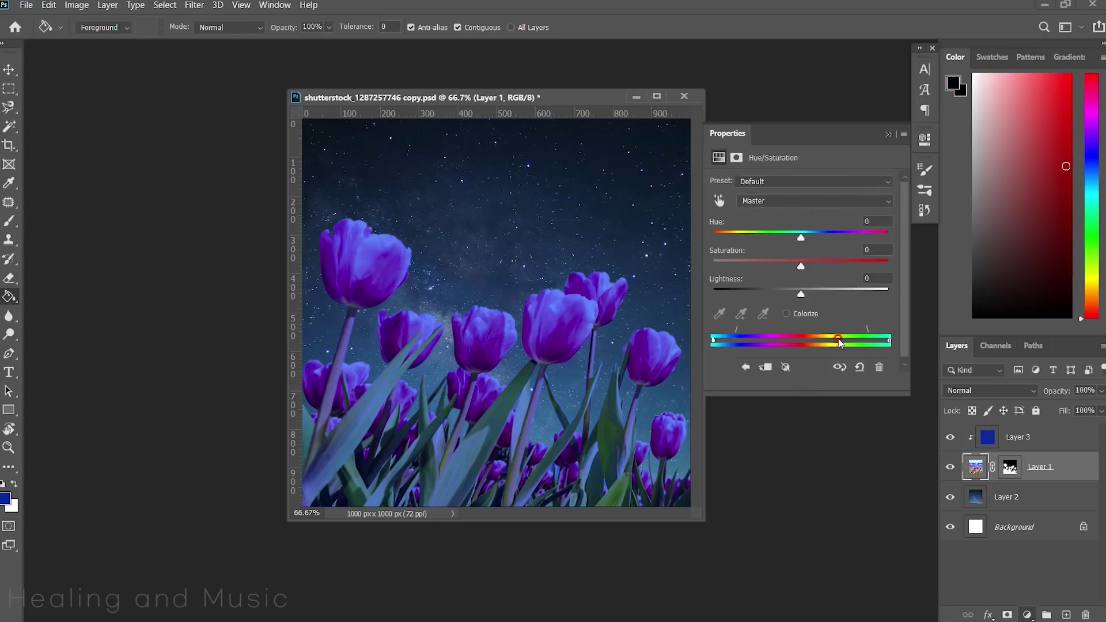
{"action": "left_click", "coordinate": [785, 367]}
{"action": "left_click", "coordinate": [799, 365]}
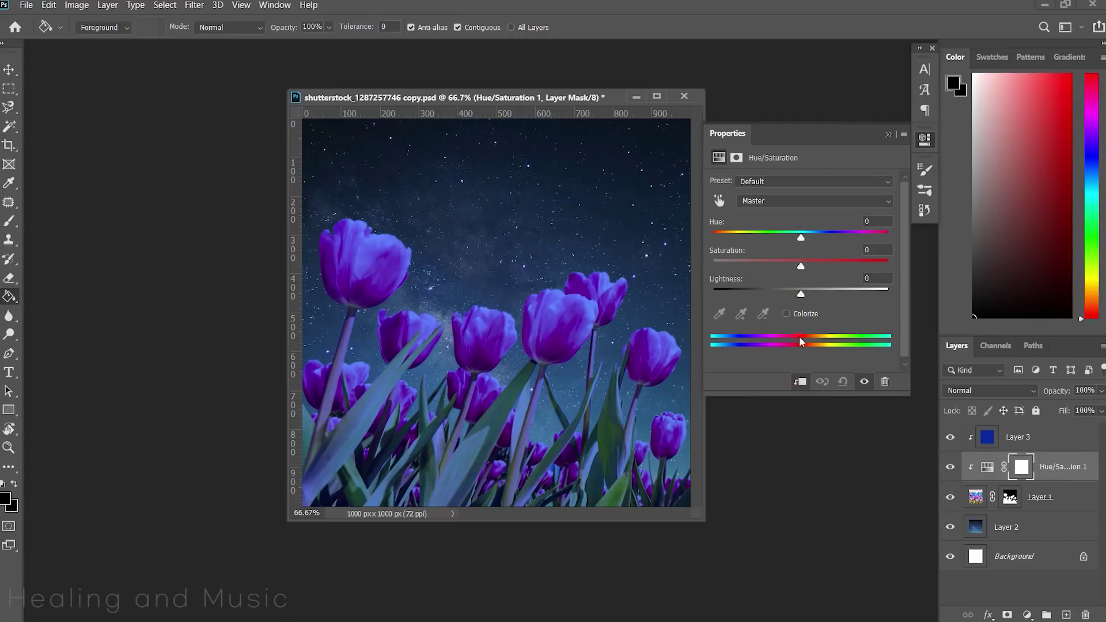
{"action": "left_click_drag", "start_coordinate": [790, 293], "coordinate": [783, 295]}
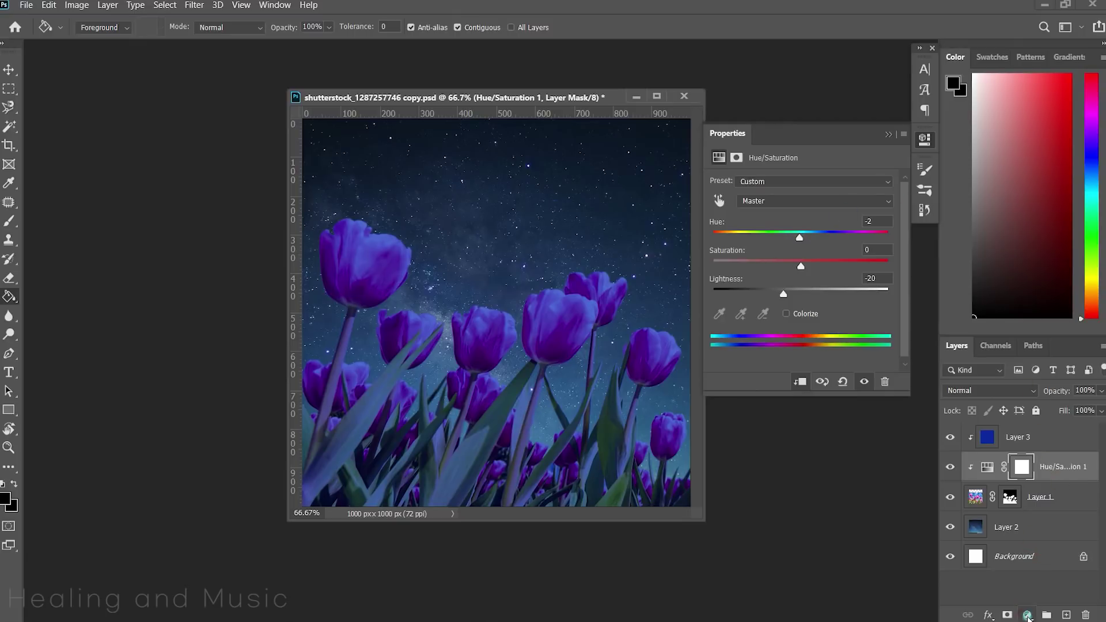
Add a Curves adjustment above the tulips with the curve pulled down to darken them
{"action": "left_click", "coordinate": [1026, 615]}
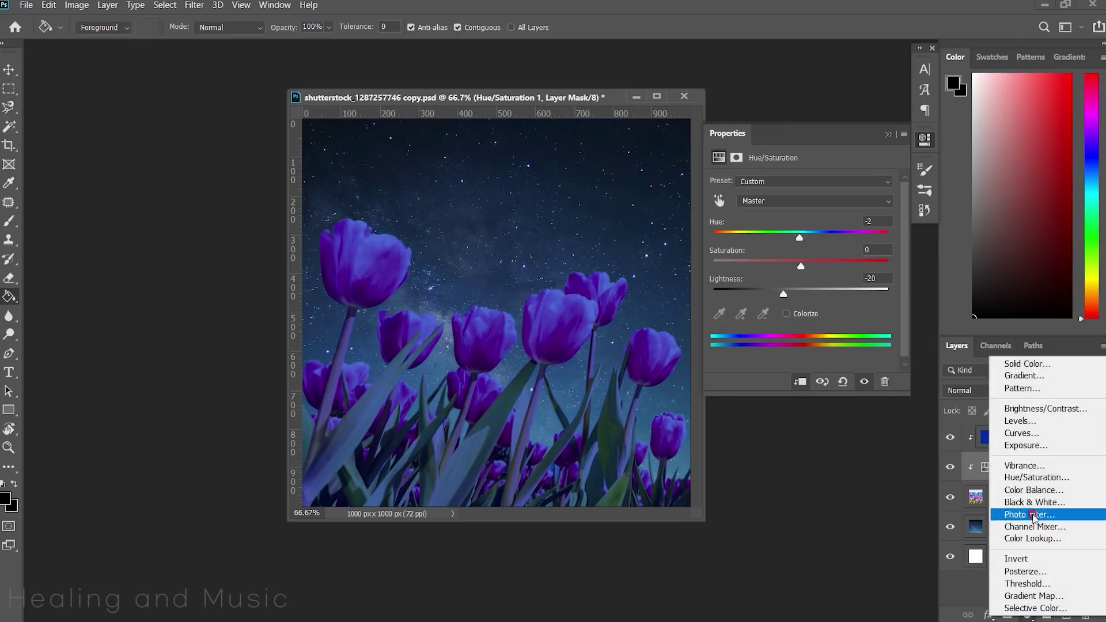
{"action": "left_click", "coordinate": [1027, 433]}
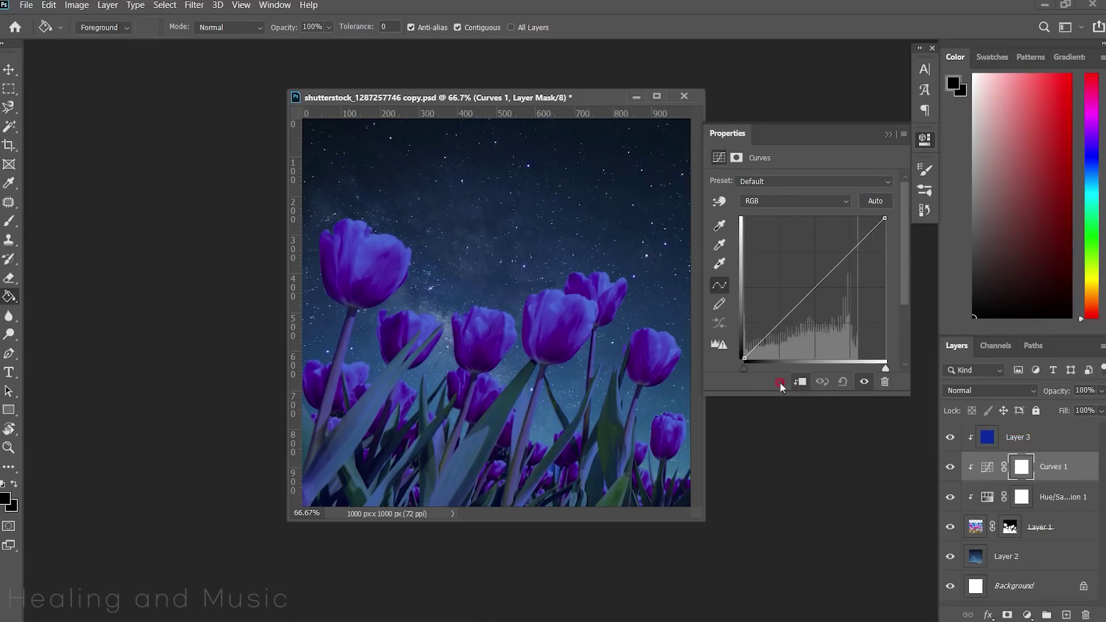
{"action": "left_click_drag", "start_coordinate": [809, 290], "coordinate": [828, 288]}
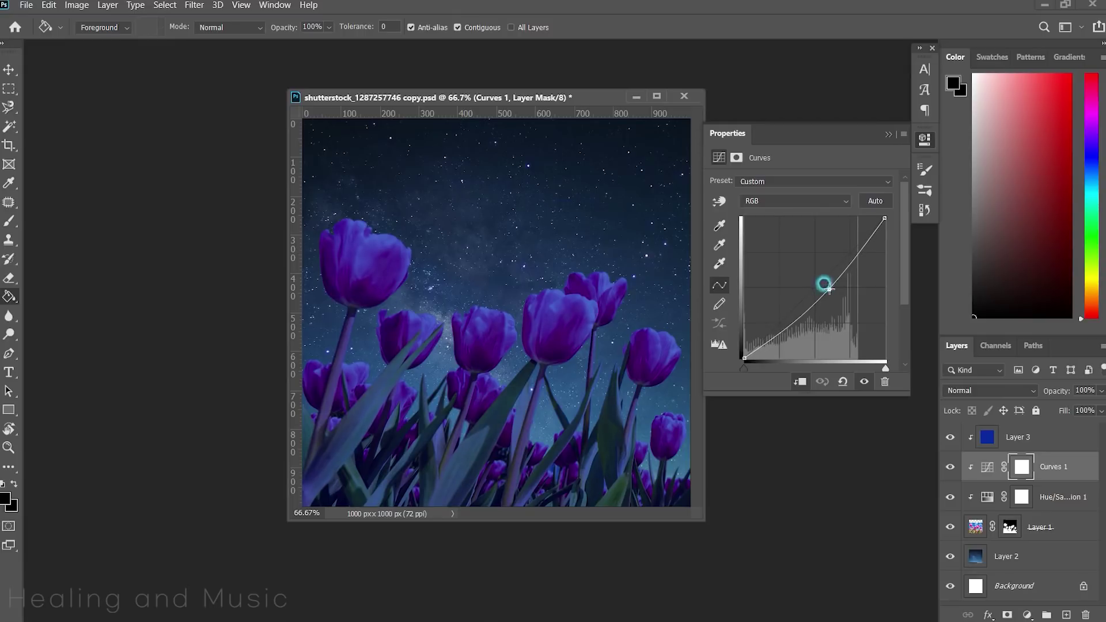
{"action": "left_click", "coordinate": [964, 344]}
{"action": "left_click", "coordinate": [1015, 564]}
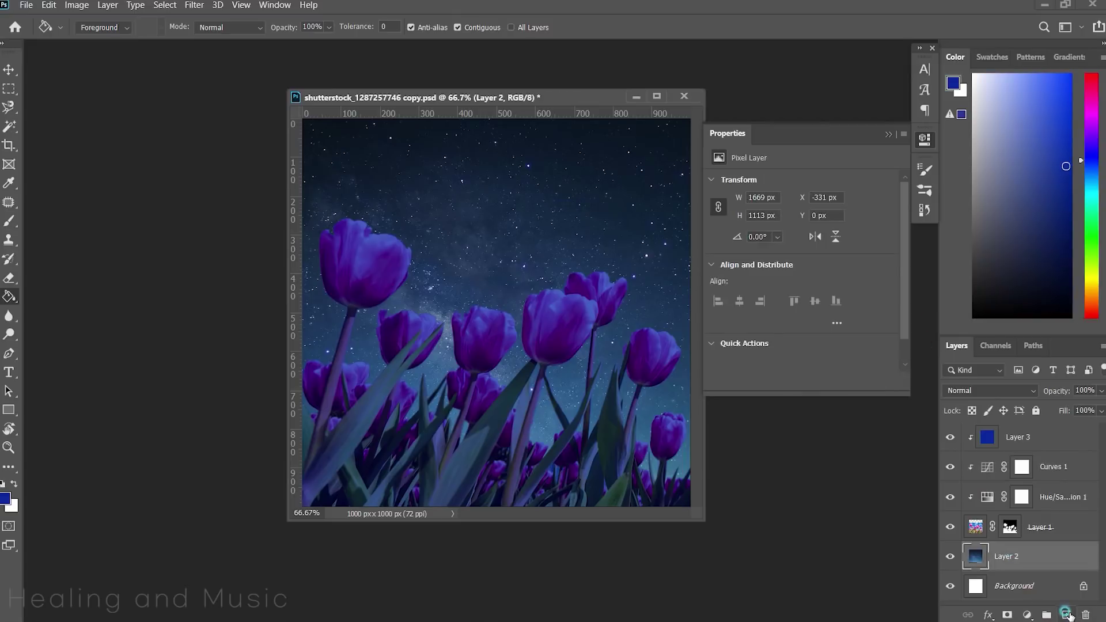
Add a Color Balance layer clipped to the sky with Cyan-Red -26 and Yellow-Blue +34
{"action": "left_click", "coordinate": [1066, 614]}
{"action": "key", "text": "ctrl+z"}
{"action": "left_click", "coordinate": [1026, 614]}
{"action": "left_click", "coordinate": [1045, 484]}
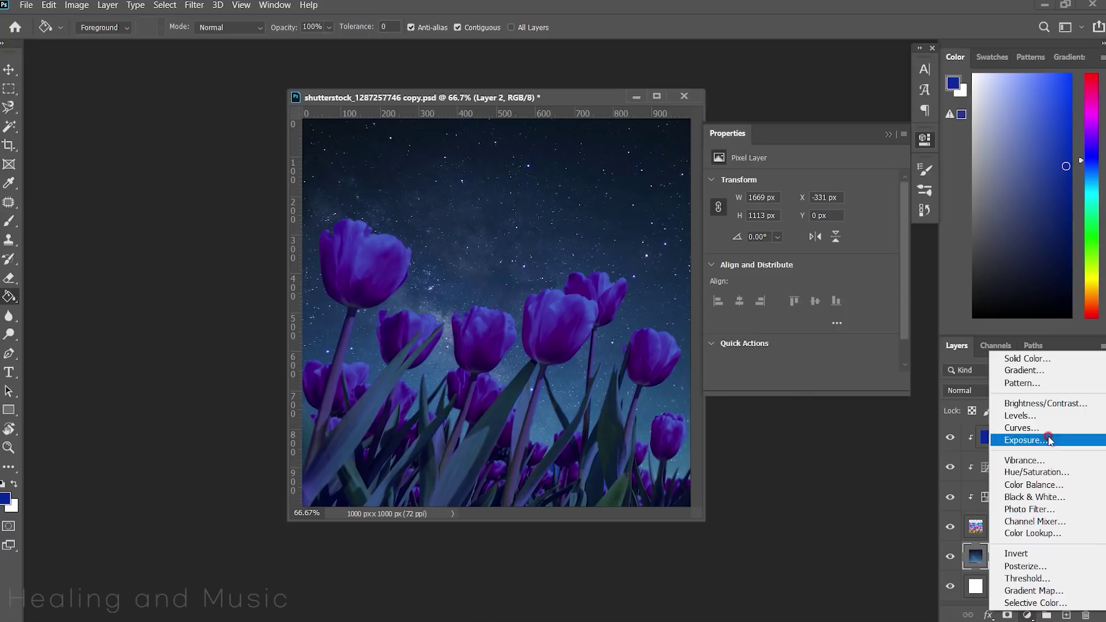
{"action": "left_click", "coordinate": [1043, 486]}
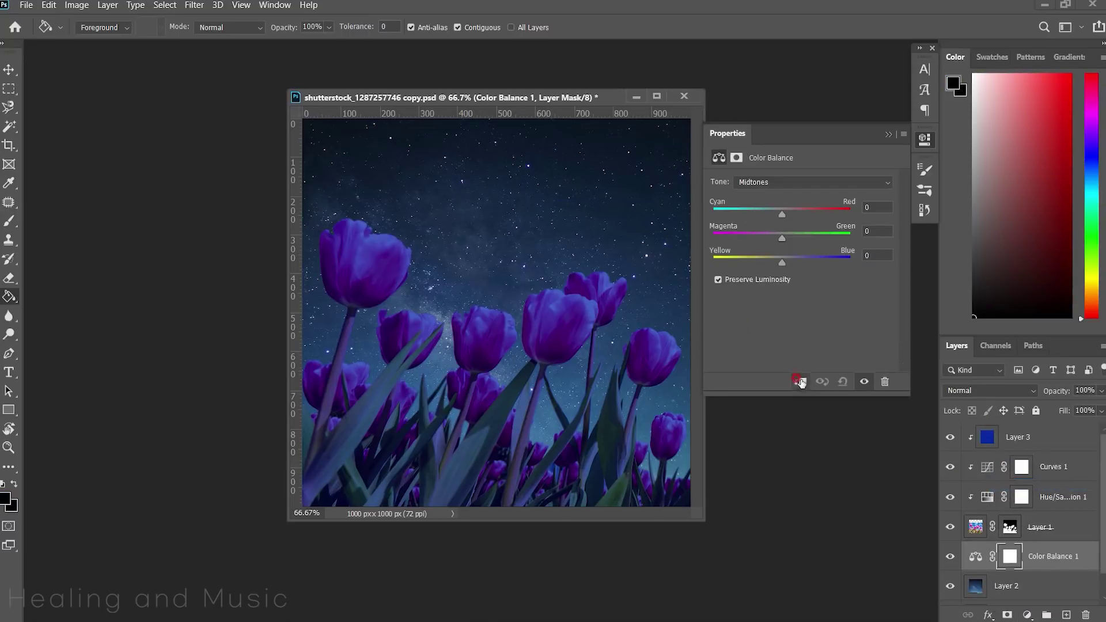
{"action": "left_click", "coordinate": [799, 383]}
{"action": "left_click_drag", "start_coordinate": [774, 269], "coordinate": [799, 264]}
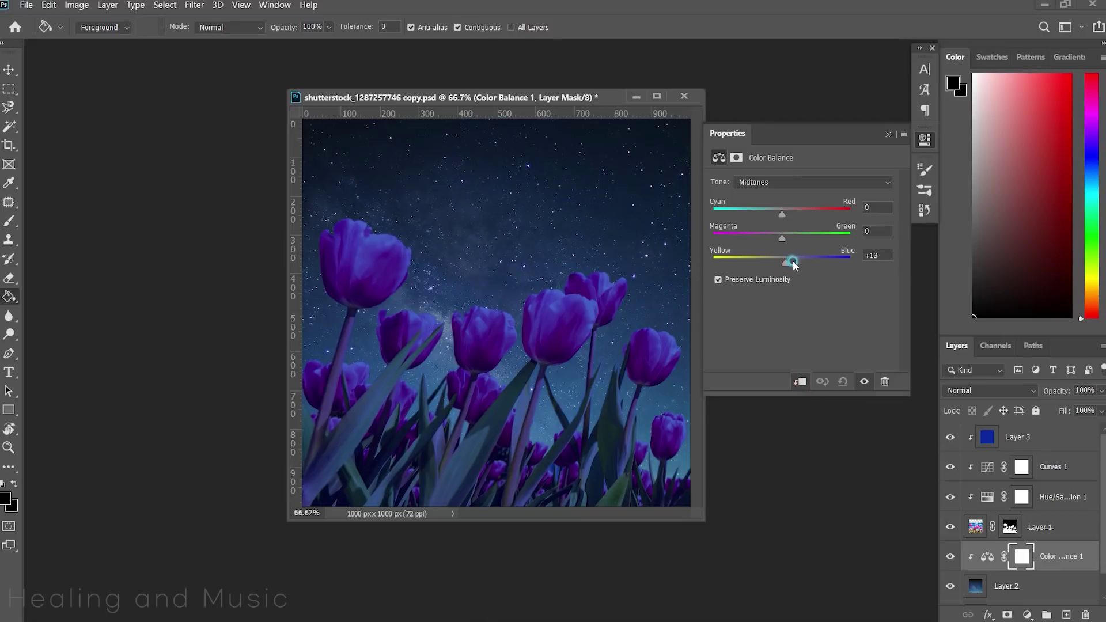
{"action": "left_click_drag", "start_coordinate": [782, 215], "coordinate": [770, 214]}
{"action": "left_click_drag", "start_coordinate": [796, 263], "coordinate": [799, 266]}
{"action": "left_click_drag", "start_coordinate": [799, 263], "coordinate": [806, 262]}
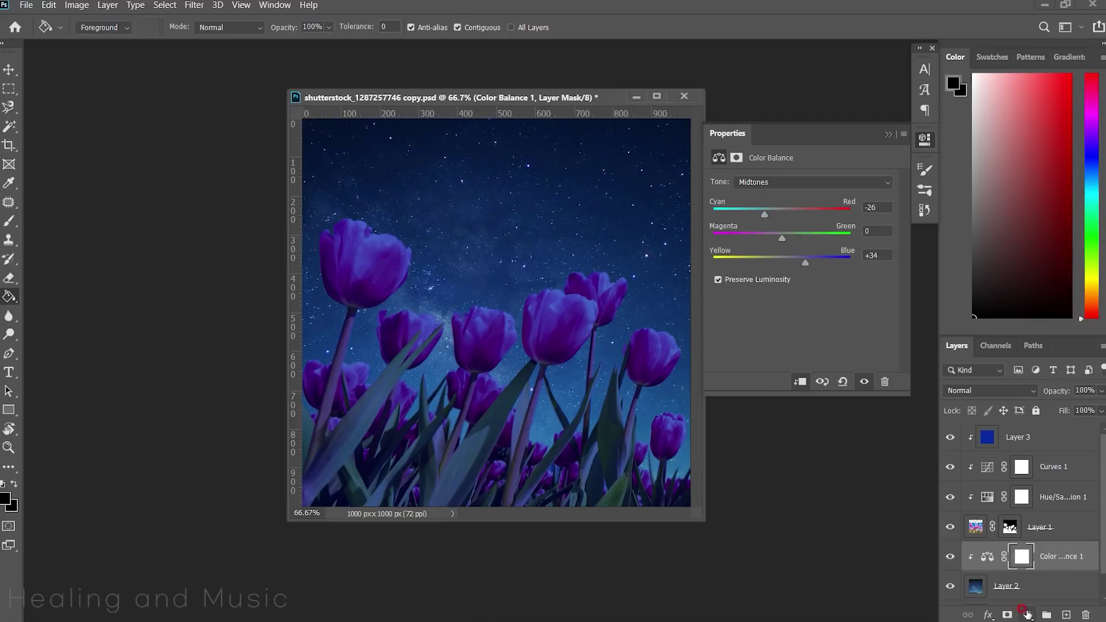
Add a Hue/Saturation layer raising the sky's saturation by +19
{"action": "left_click", "coordinate": [1027, 615]}
{"action": "left_click", "coordinate": [1041, 475]}
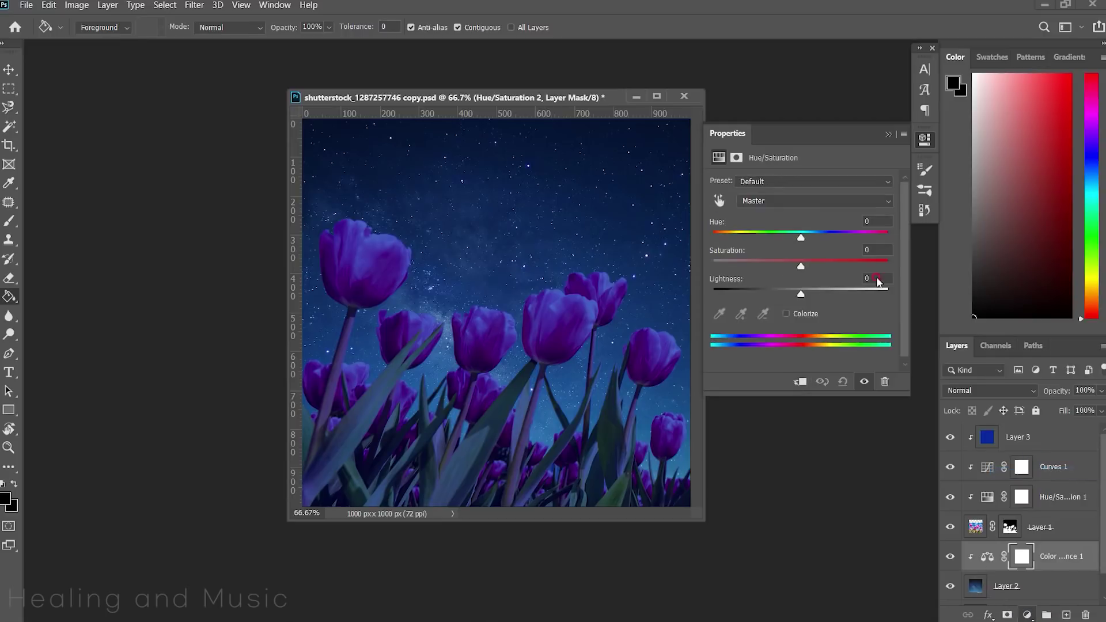
{"action": "left_click_drag", "start_coordinate": [801, 240], "coordinate": [810, 265]}
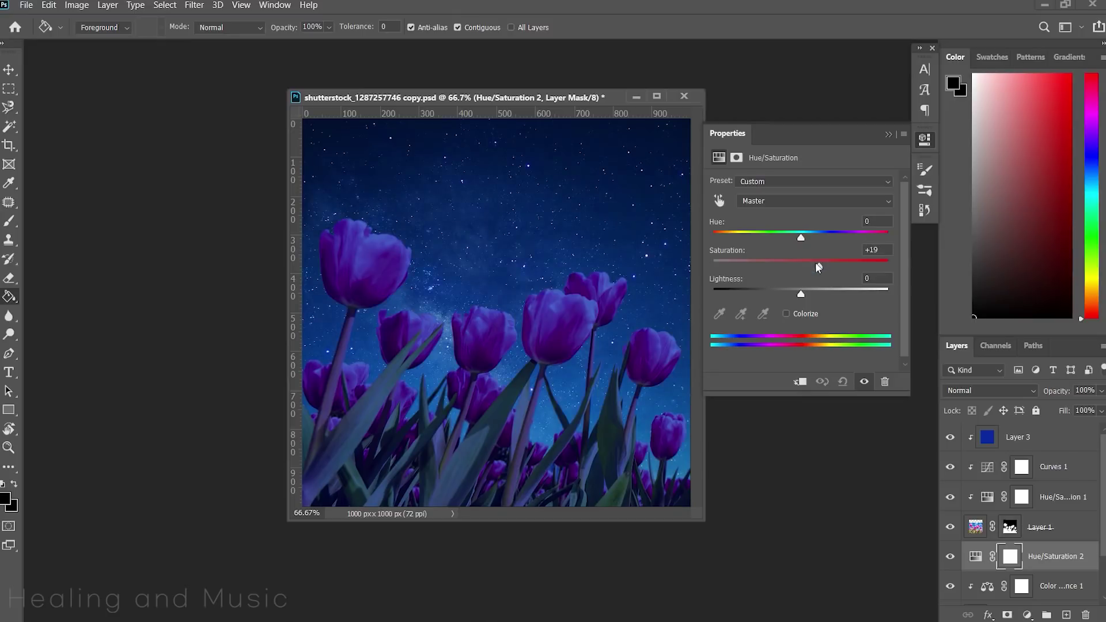
{"action": "left_click", "coordinate": [926, 148]}
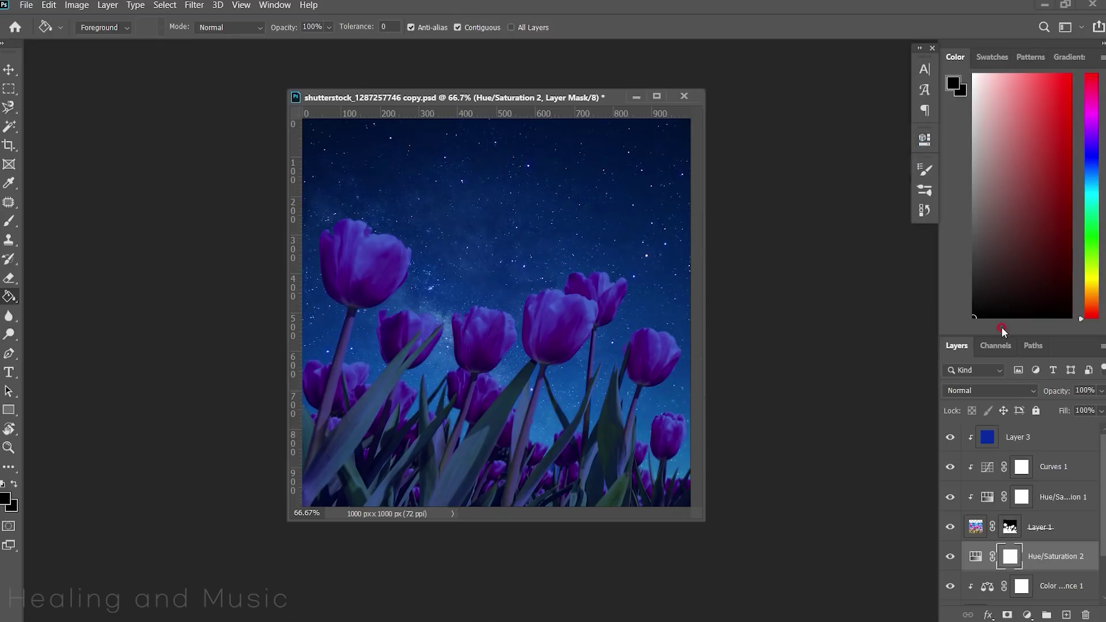
{"action": "left_click", "coordinate": [1058, 504]}
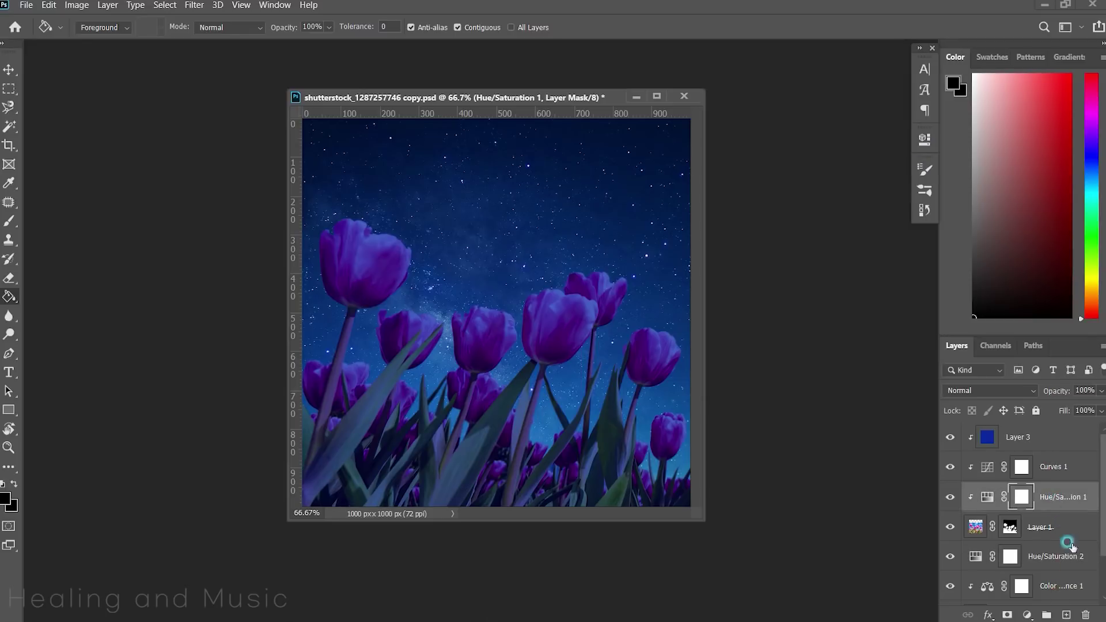
{"action": "left_click", "coordinate": [1064, 535]}
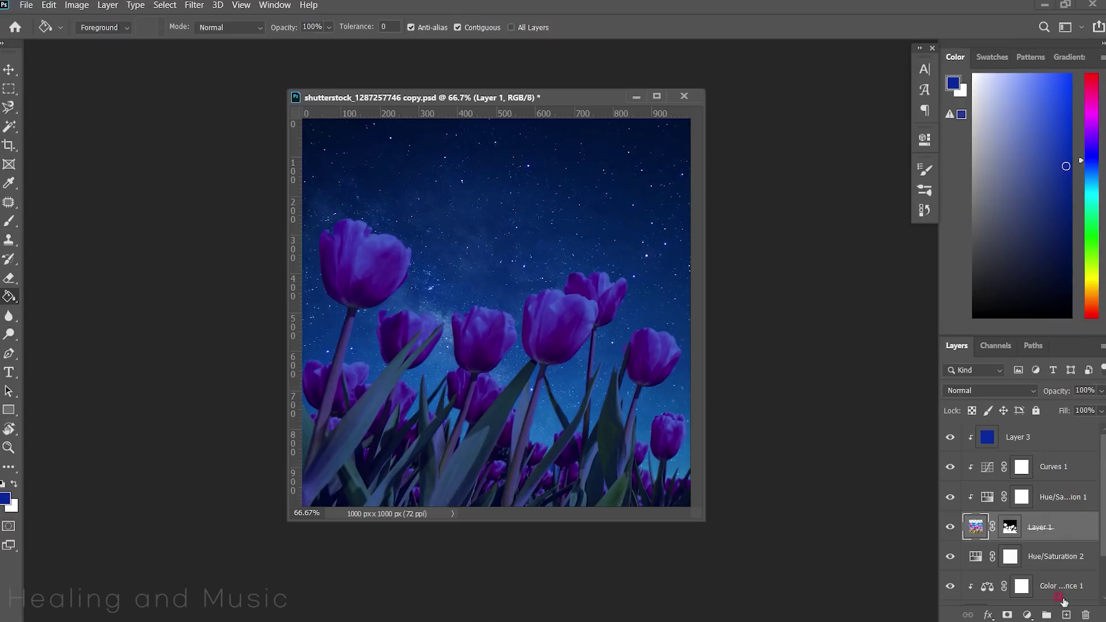
Create a clipped Layer 4 and set up a small near-black Soft Round brush
{"action": "left_click", "coordinate": [1066, 614]}
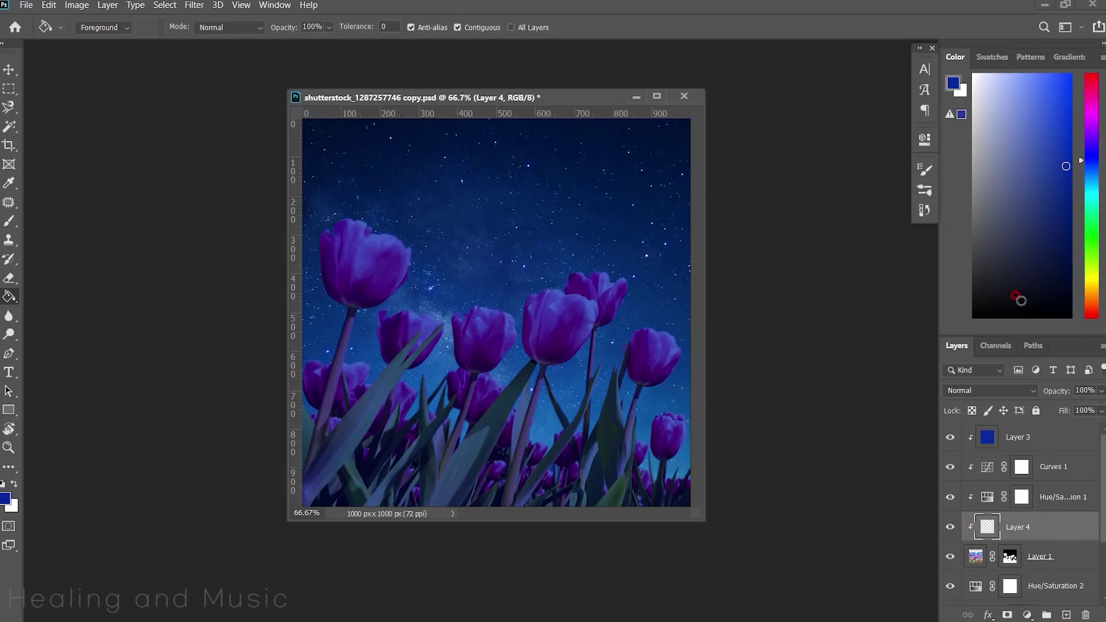
{"action": "left_click_drag", "start_coordinate": [1058, 298], "coordinate": [1073, 293]}
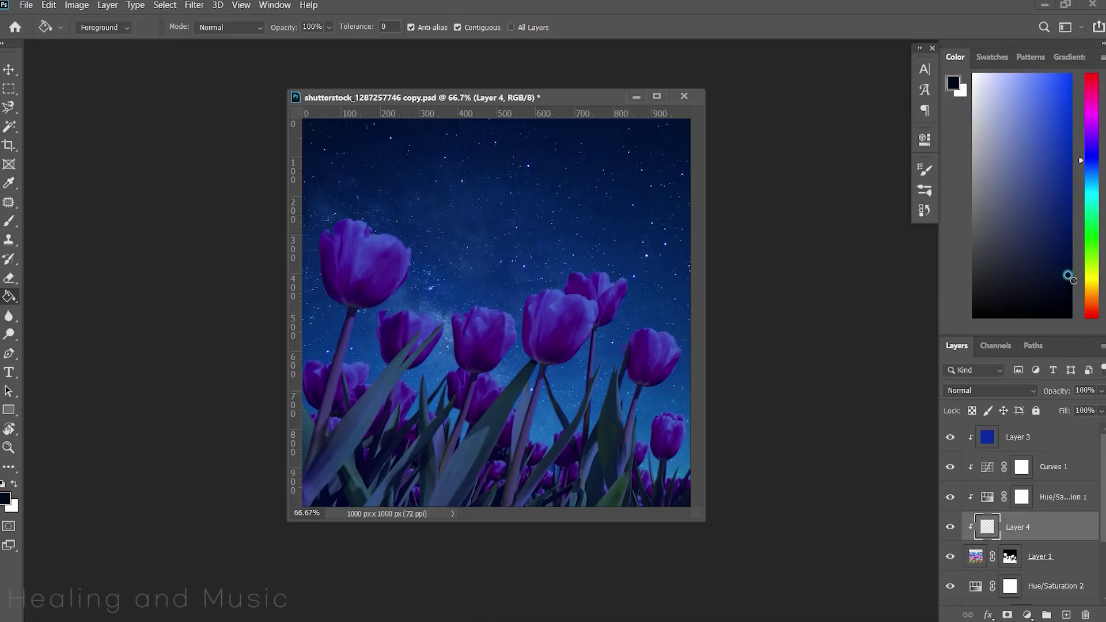
{"action": "left_click", "coordinate": [610, 263]}
{"action": "left_click", "coordinate": [9, 220]}
{"action": "right_click", "coordinate": [496, 278]}
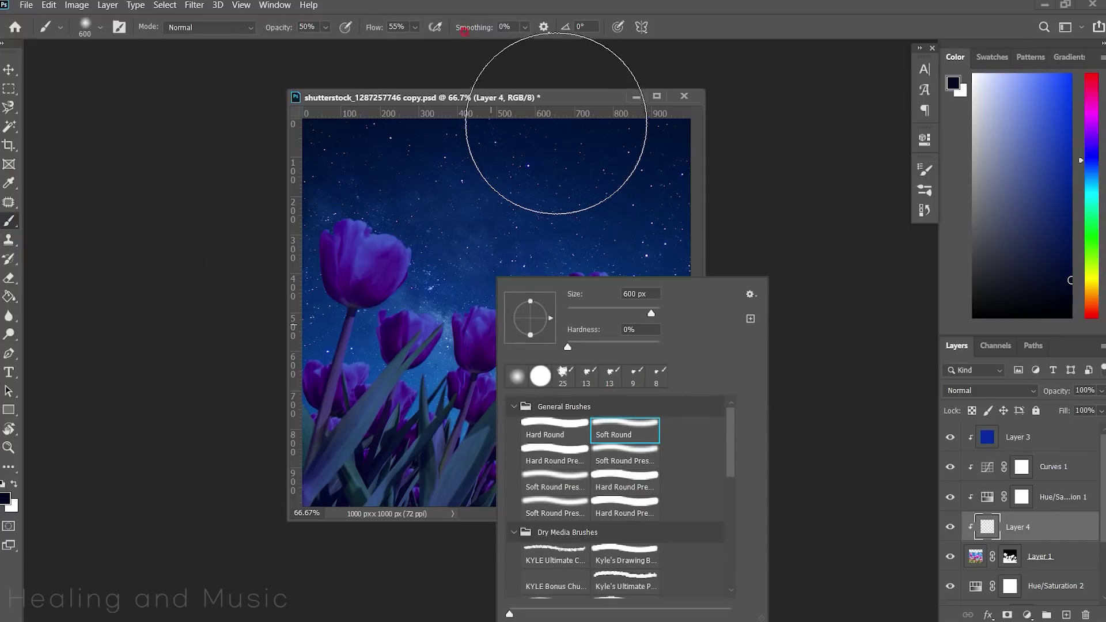
{"action": "left_click", "coordinate": [556, 99]}
{"action": "key", "text": "bracketleft"}
{"action": "key", "text": "bracketleft"}
{"action": "key", "text": "bracketleft"}
{"action": "key", "text": "bracketleft"}
{"action": "key", "text": "bracketleft"}
{"action": "key", "text": "bracketleft"}
{"action": "key", "text": "bracketleft"}
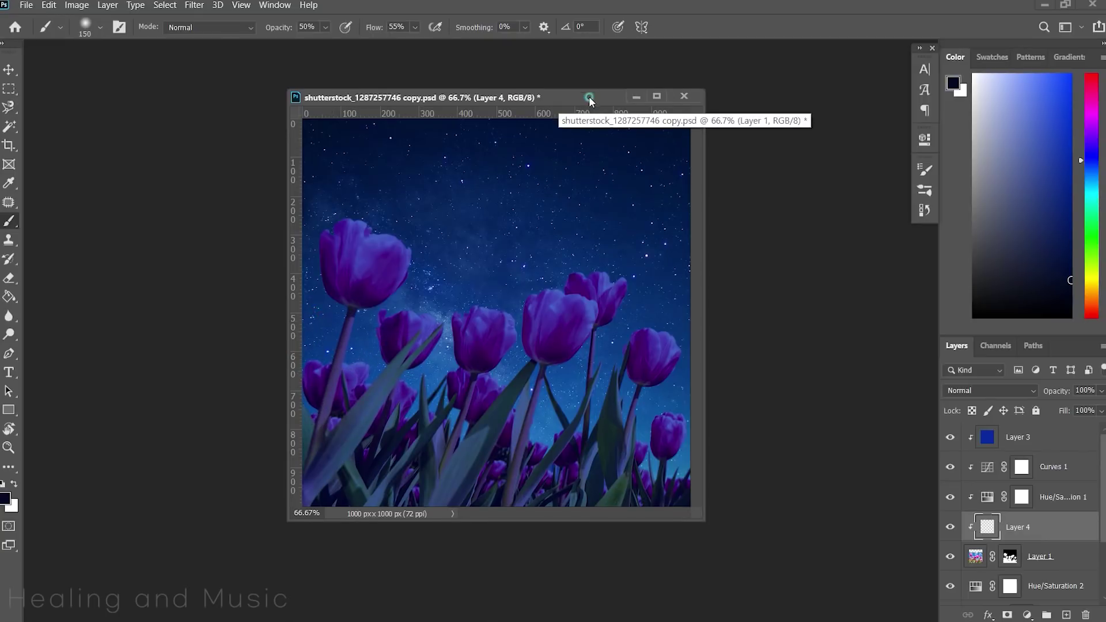
Dock the document as a tab and try dark shading strokes on the left stem
{"action": "left_click_drag", "start_coordinate": [589, 101], "coordinate": [601, 50]}
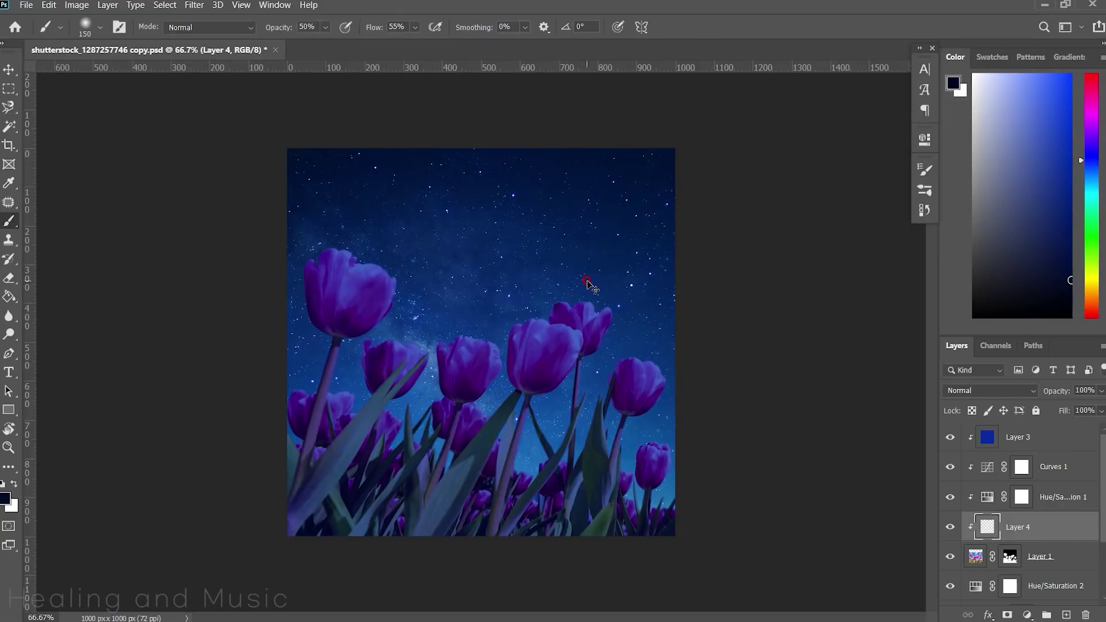
{"action": "key", "text": "ctrl+plus"}
{"action": "scroll", "coordinate": [582, 295], "scroll_direction": "down", "scroll_amount": 3}
{"action": "scroll", "coordinate": [583, 296], "scroll_direction": "left", "scroll_amount": 3}
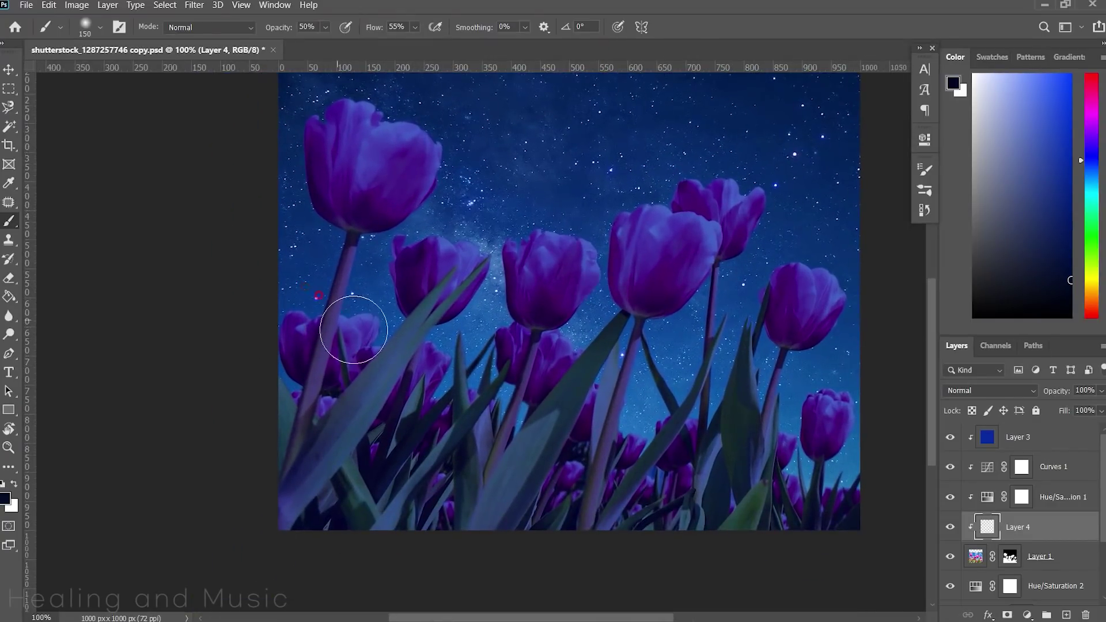
{"action": "key", "text": "bracketleft"}
{"action": "key", "text": "bracketleft"}
{"action": "key", "text": "bracketleft"}
{"action": "left_click_drag", "start_coordinate": [348, 247], "coordinate": [353, 487]}
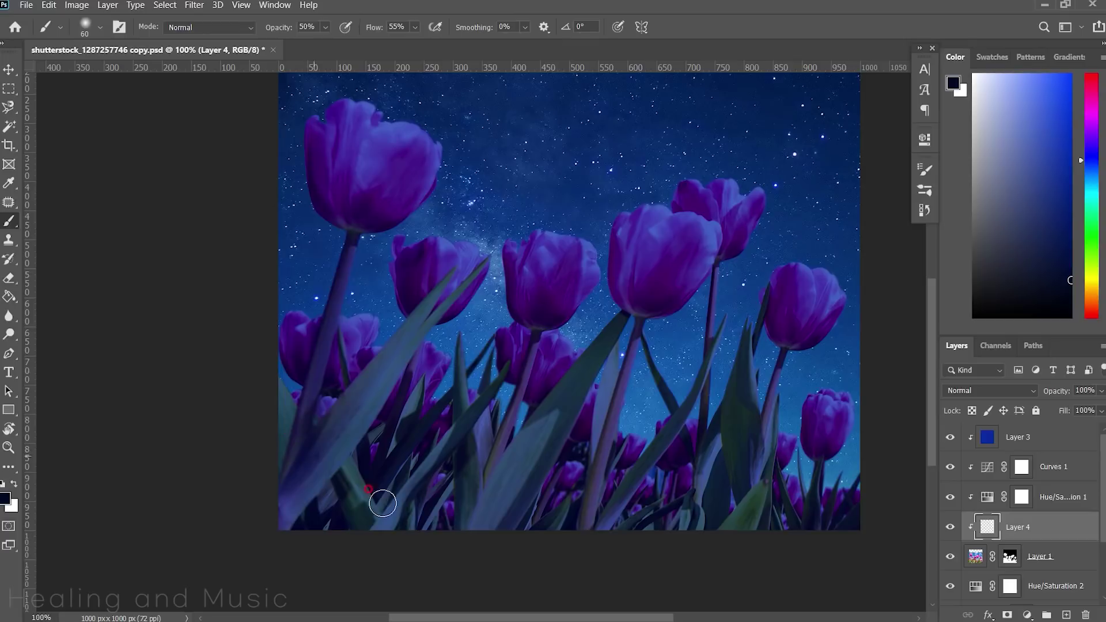
{"action": "key", "text": "ctrl+z"}
{"action": "left_click_drag", "start_coordinate": [348, 247], "coordinate": [321, 449]}
{"action": "key", "text": "ctrl+z"}
{"action": "key", "text": "ctrl+minus"}
{"action": "key", "text": "bracketleft"}
{"action": "key", "text": "ctrl+z"}
{"action": "key", "text": "ctrl+z"}
{"action": "key", "text": "ctrl+z"}
{"action": "key", "text": "ctrl+z"}
{"action": "key", "text": "ctrl+z"}
{"action": "key", "text": "ctrl+z"}
{"action": "key", "text": "ctrl+z"}
{"action": "key", "text": "bracketright"}
At 20% brush opacity, shade the lower-left stems and bottom of the tulip field
{"action": "type", "text": "20"}
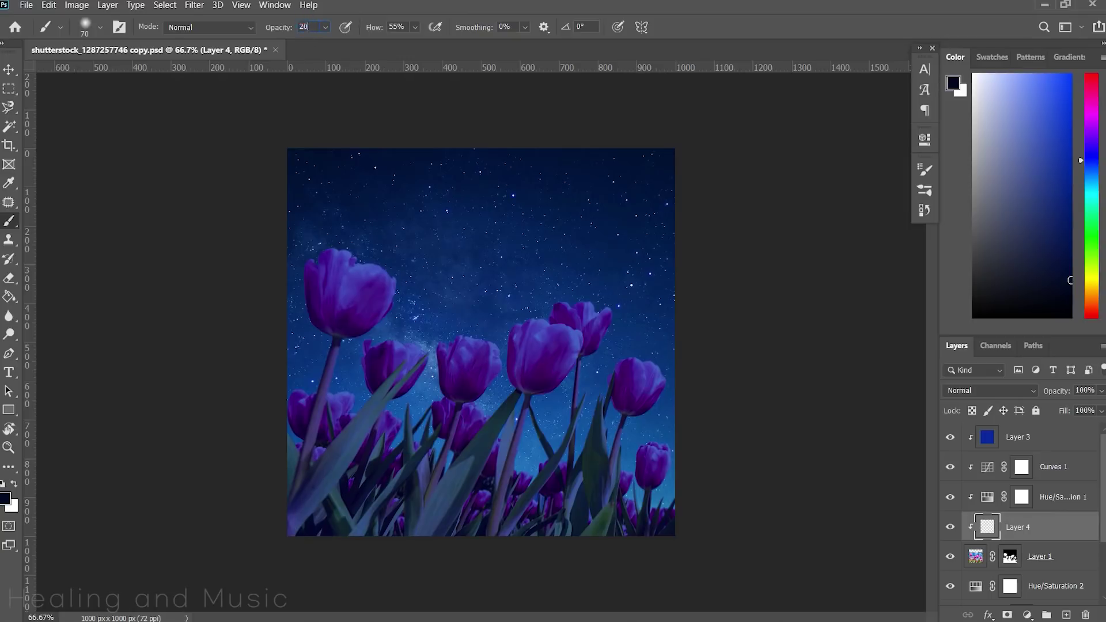
{"action": "left_click_drag", "start_coordinate": [285, 491], "coordinate": [296, 502]}
{"action": "key", "text": "bracketright"}
{"action": "key", "text": "bracketright"}
{"action": "key", "text": "bracketright"}
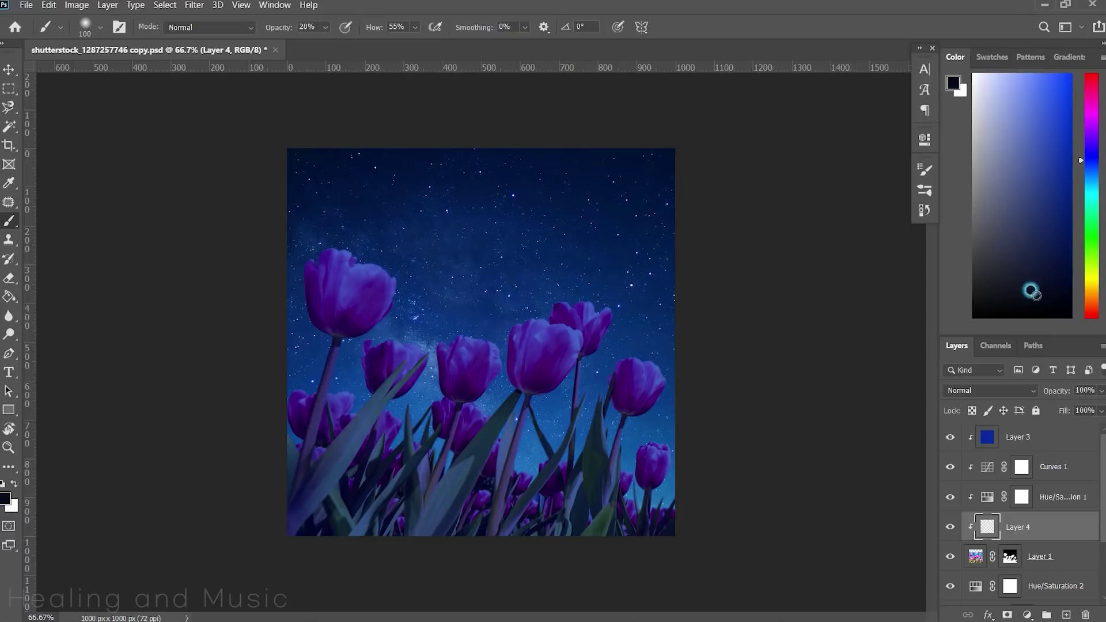
{"action": "mouse_move", "coordinate": [289, 481]}
{"action": "left_mouse_down"}
{"action": "mouse_move", "coordinate": [314, 511]}
{"action": "mouse_move", "coordinate": [335, 346]}
{"action": "left_mouse_up"}
{"action": "key", "text": "bracketleft"}
{"action": "key", "text": "bracketleft"}
{"action": "key", "text": "bracketleft"}
{"action": "key", "text": "bracketright"}
{"action": "key", "text": "bracketright"}
{"action": "key", "text": "bracketright"}
{"action": "key", "text": "bracketright"}
{"action": "key", "text": "bracketright"}
{"action": "key", "text": "bracketright"}
{"action": "left_click_drag", "start_coordinate": [366, 485], "coordinate": [457, 493]}
Pick slightly different dark shades and resize the brush for further stem shading
{"action": "left_click", "coordinate": [743, 429], "text": "alt"}
{"action": "left_click", "coordinate": [423, 495], "text": "alt"}
{"action": "key", "text": "bracketleft"}
{"action": "key", "text": "bracketleft"}
{"action": "key", "text": "bracketleft"}
{"action": "key", "text": "bracketleft"}
{"action": "key", "text": "bracketleft"}
{"action": "key", "text": "bracketleft"}
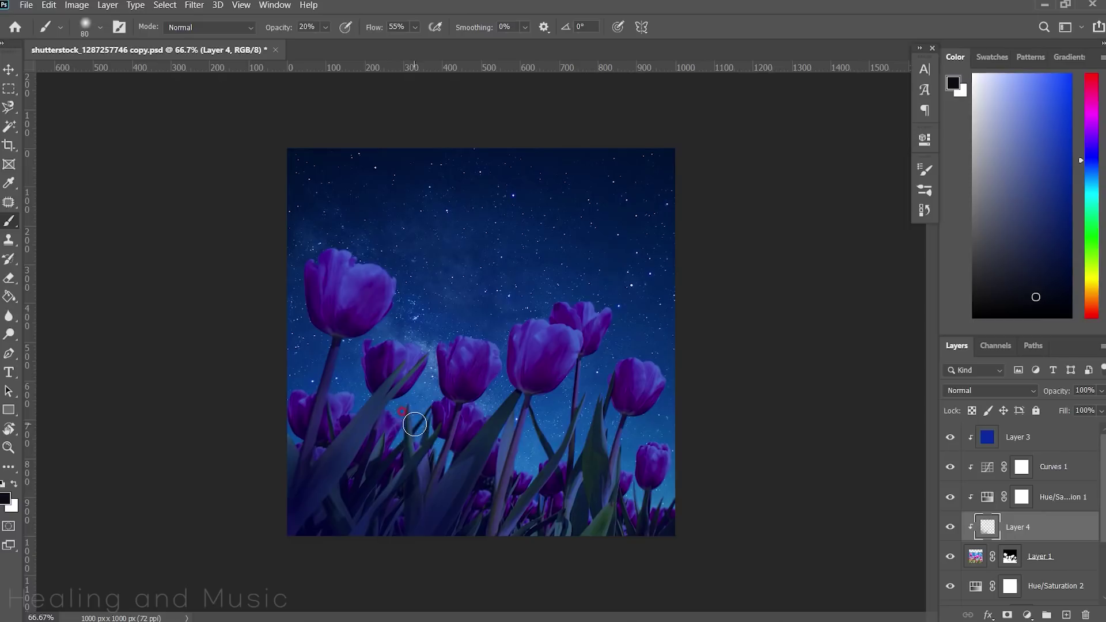
{"action": "key", "text": "bracketright"}
{"action": "key", "text": "bracketright"}
{"action": "key", "text": "bracketright"}
{"action": "key", "text": "bracketleft"}
{"action": "key", "text": "bracketleft"}
{"action": "key", "text": "bracketleft"}
{"action": "key", "text": "bracketleft"}
{"action": "key", "text": "bracketleft"}
{"action": "key", "text": "bracketleft"}
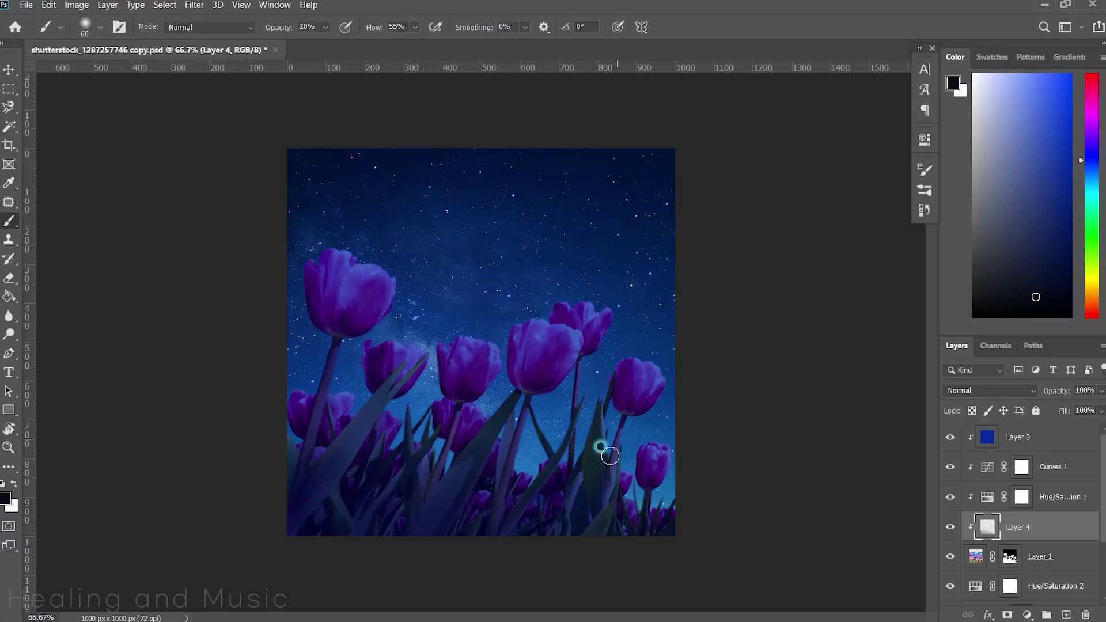
{"action": "key", "text": "bracketright"}
{"action": "key", "text": "bracketright"}
{"action": "key", "text": "bracketright"}
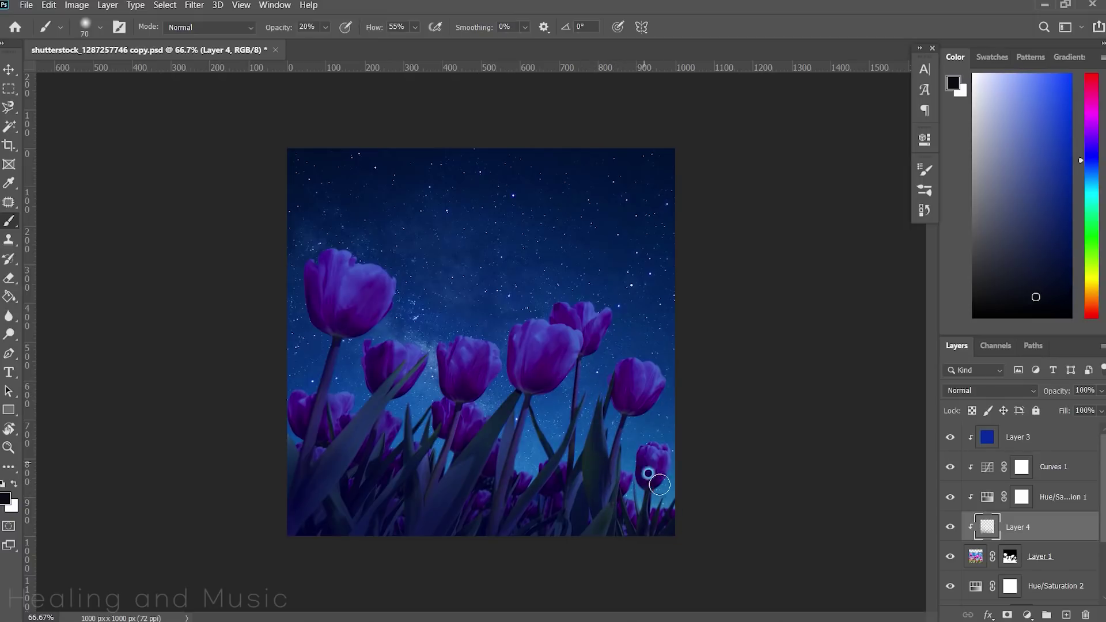
{"action": "key", "text": "bracketright"}
{"action": "key", "text": "bracketright"}
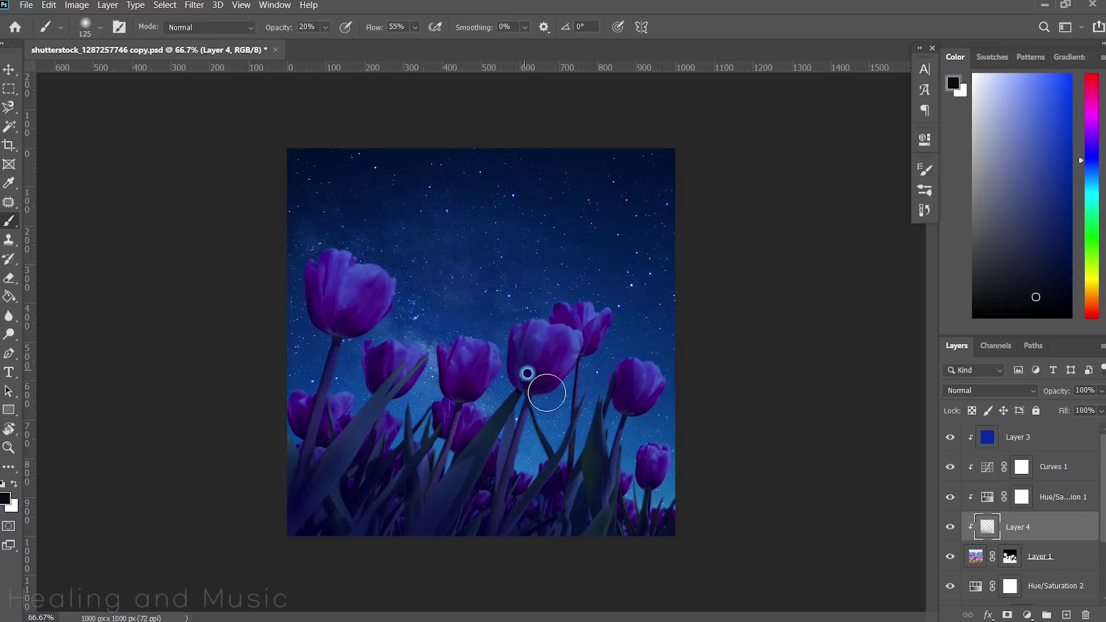
{"action": "left_click", "coordinate": [1026, 304]}
{"action": "key", "text": "bracketleft"}
{"action": "key", "text": "bracketleft"}
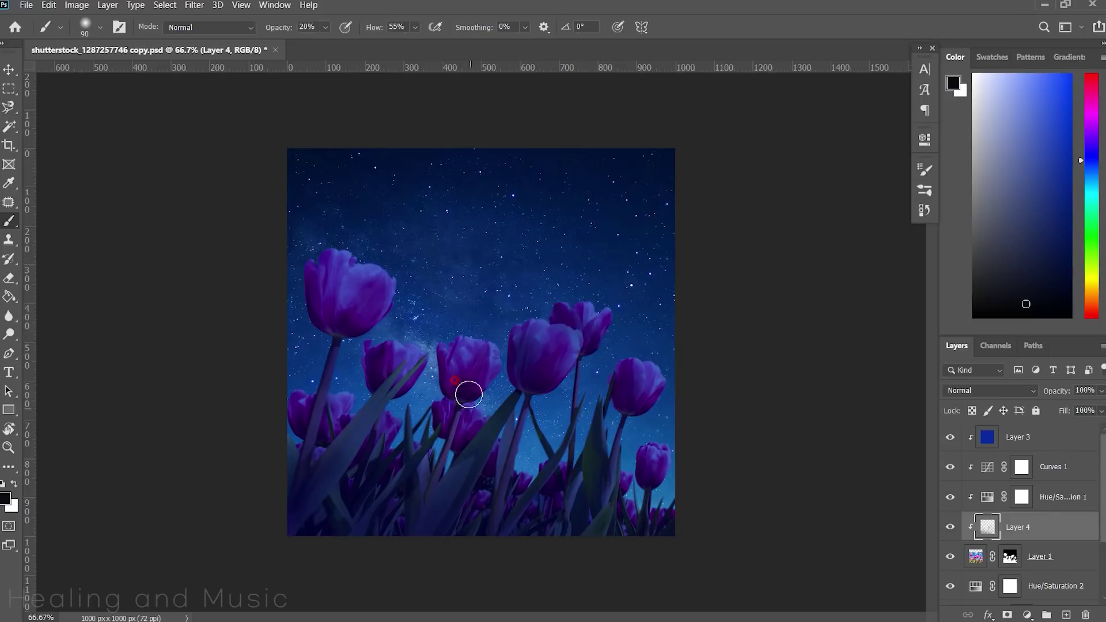
{"action": "key", "text": "bracketleft"}
{"action": "key", "text": "bracketleft"}
{"action": "key", "text": "bracketleft"}
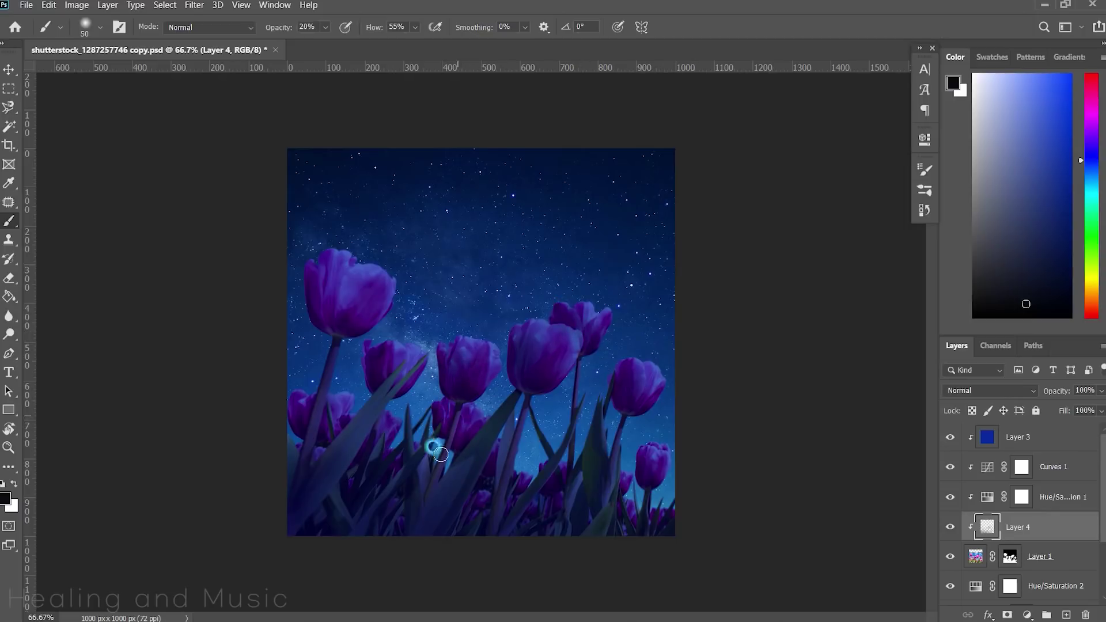
{"action": "key", "text": "bracketright"}
{"action": "key", "text": "bracketright"}
{"action": "key", "text": "bracketright"}
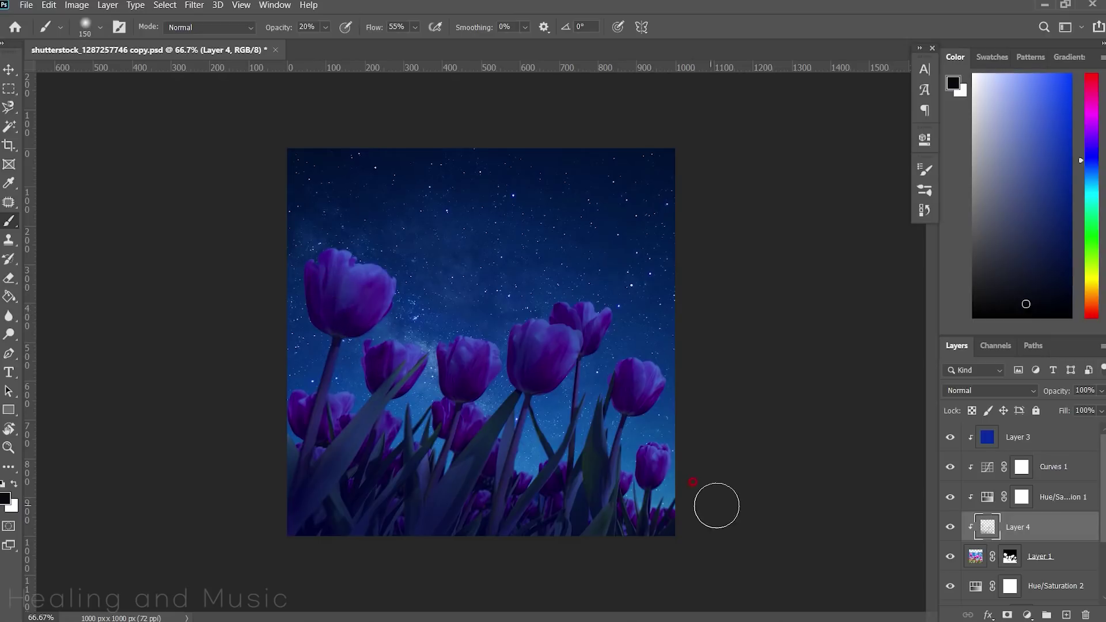
{"action": "key", "text": "bracketleft"}
{"action": "key", "text": "bracketleft"}
{"action": "key", "text": "bracketleft"}
Create Layer 5 in Overlay mode with a lavender paint colour
{"action": "left_click", "coordinate": [1065, 614]}
{"action": "left_click_drag", "start_coordinate": [1033, 81], "coordinate": [997, 72]}
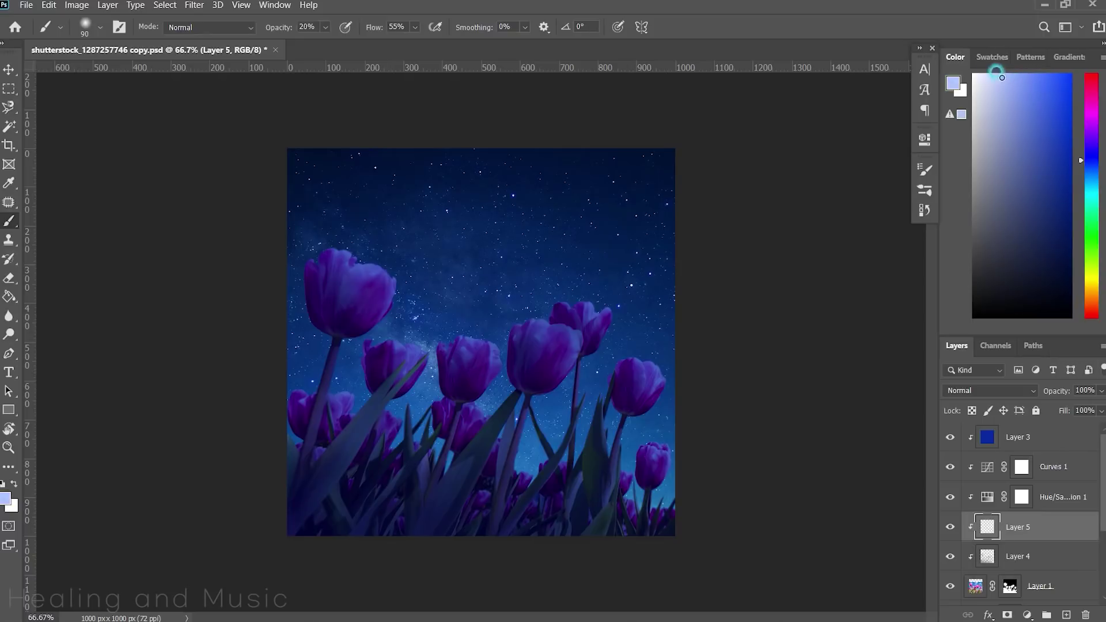
{"action": "left_click_drag", "start_coordinate": [1093, 147], "coordinate": [1092, 132]}
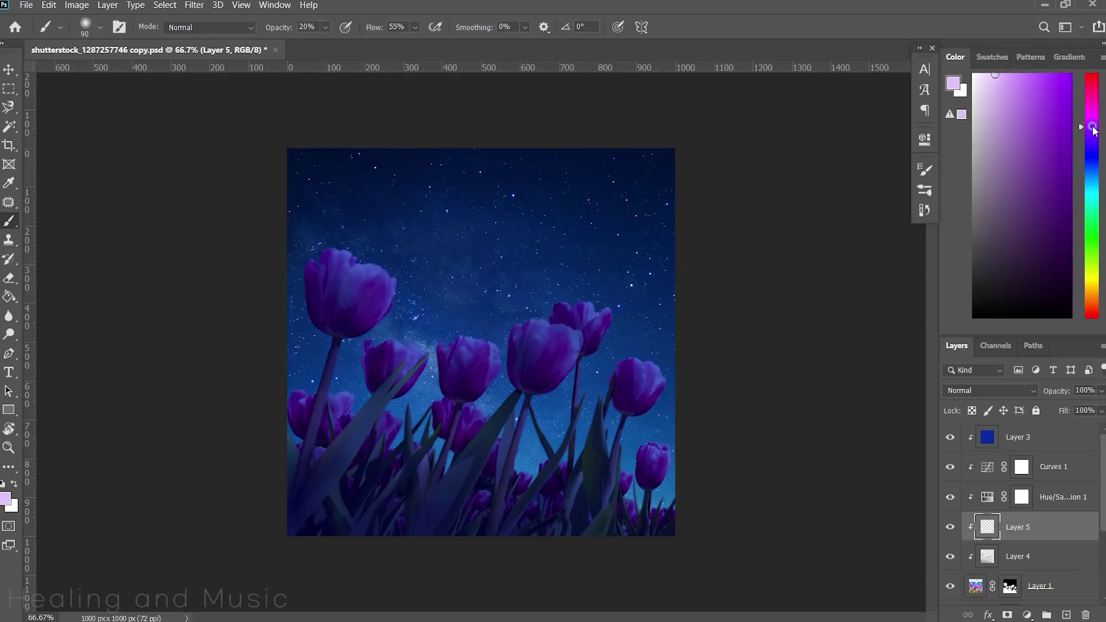
{"action": "left_click", "coordinate": [988, 390]}
{"action": "left_click", "coordinate": [979, 426]}
Brush lavender light at 50% opacity over the right and centre tulip heads
{"action": "type", "text": "50"}
{"action": "key", "text": "Return"}
{"action": "key", "text": "bracketright"}
{"action": "key", "text": "bracketright"}
{"action": "mouse_move", "coordinate": [564, 288]}
{"action": "left_mouse_down"}
{"action": "mouse_move", "coordinate": [580, 353]}
{"action": "mouse_move", "coordinate": [627, 318]}
{"action": "mouse_move", "coordinate": [607, 306]}
{"action": "mouse_move", "coordinate": [640, 355]}
{"action": "left_mouse_up"}
{"action": "mouse_move", "coordinate": [474, 345]}
{"action": "left_mouse_down"}
{"action": "mouse_move", "coordinate": [499, 348]}
{"action": "mouse_move", "coordinate": [493, 360]}
{"action": "mouse_move", "coordinate": [412, 353]}
{"action": "mouse_move", "coordinate": [548, 328]}
{"action": "mouse_move", "coordinate": [585, 300]}
{"action": "mouse_move", "coordinate": [682, 382]}
{"action": "left_mouse_up"}
{"action": "left_click", "coordinate": [1059, 530]}
{"action": "left_click", "coordinate": [1020, 558]}
{"action": "left_click", "coordinate": [1090, 154]}
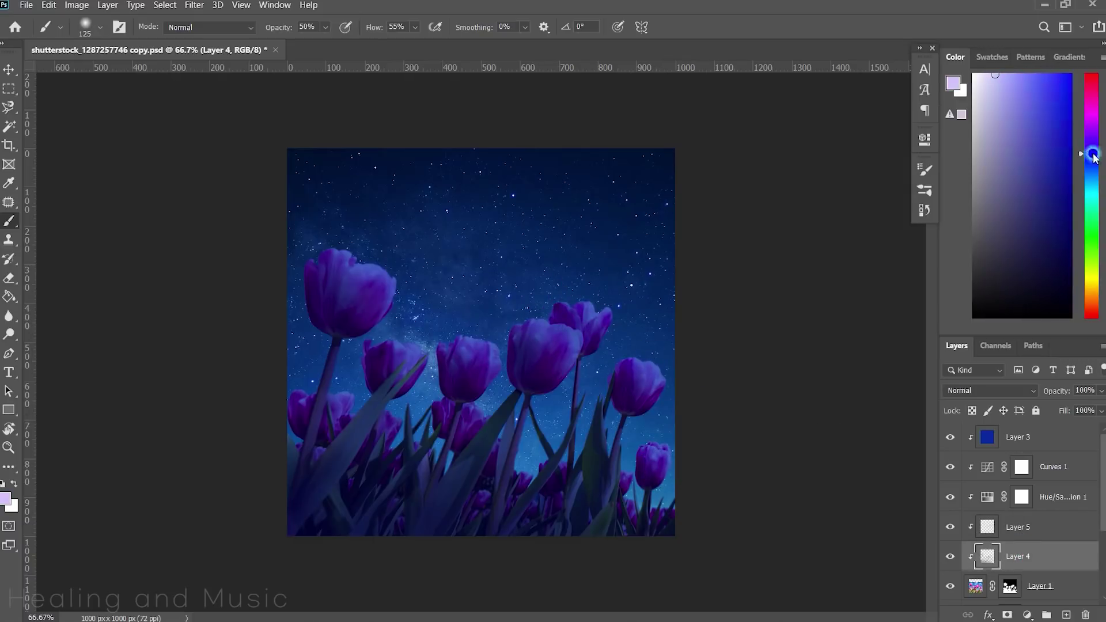
Darken the bottom-left corner and lower leaves on Layer 4 with a large dark navy brush
{"action": "left_click_drag", "start_coordinate": [1019, 285], "coordinate": [1034, 290]}
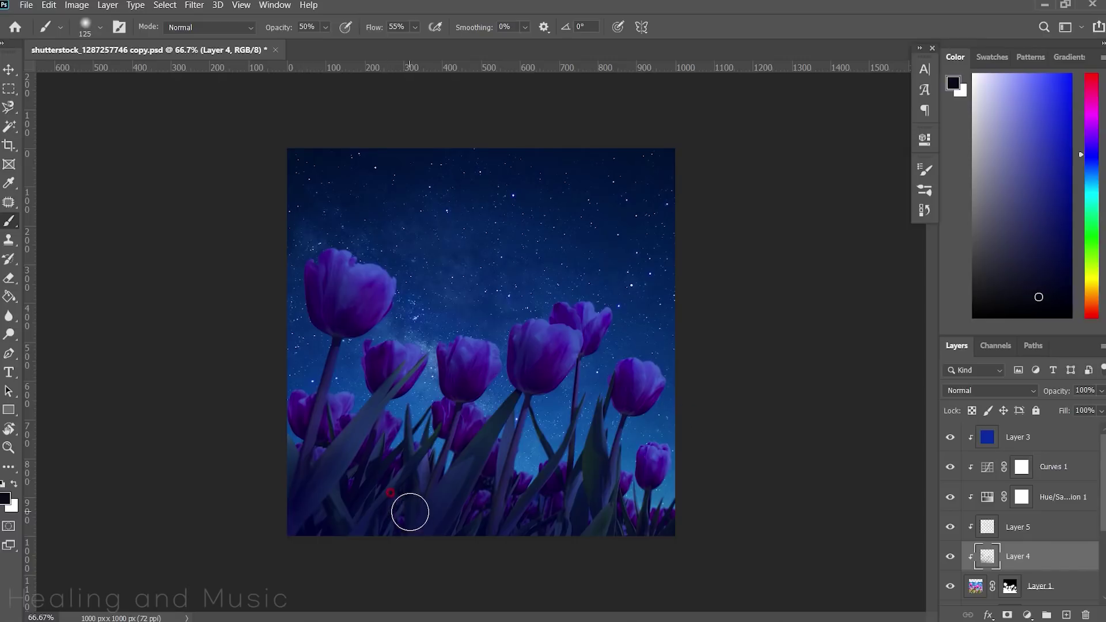
{"action": "key", "text": "bracketright"}
{"action": "key", "text": "bracketright"}
{"action": "key", "text": "bracketright"}
{"action": "left_click_drag", "start_coordinate": [284, 483], "coordinate": [330, 529]}
{"action": "left_click_drag", "start_coordinate": [284, 482], "coordinate": [239, 420]}
{"action": "key", "text": "bracketright"}
{"action": "key", "text": "bracketright"}
{"action": "mouse_move", "coordinate": [343, 479]}
{"action": "left_mouse_down"}
{"action": "mouse_move", "coordinate": [405, 494]}
{"action": "mouse_move", "coordinate": [244, 463]}
{"action": "left_mouse_up"}
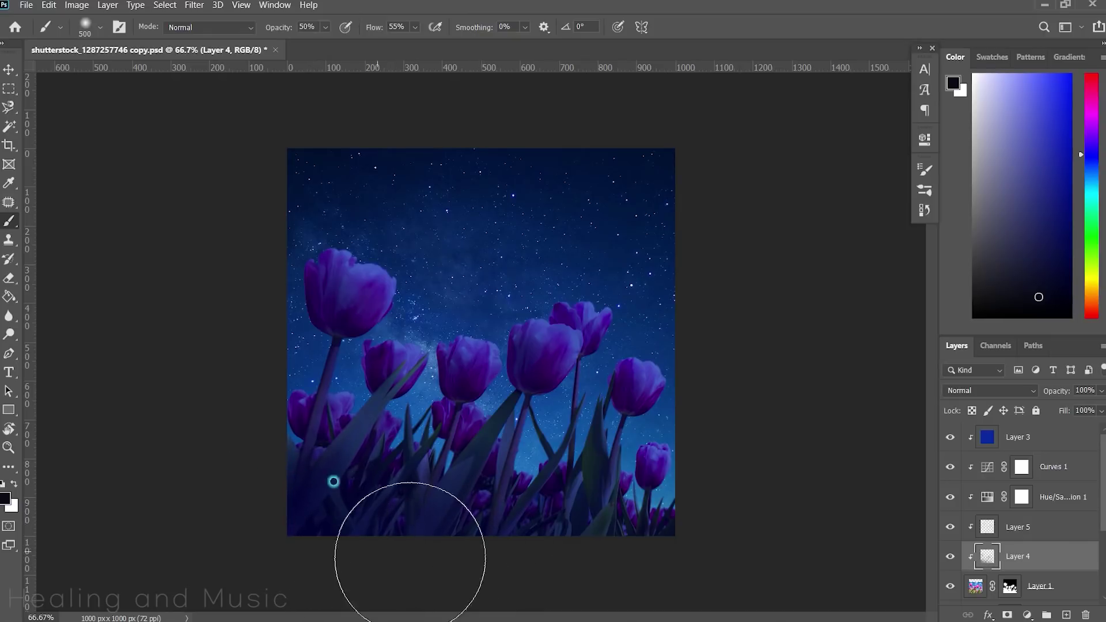
{"action": "left_click_drag", "start_coordinate": [438, 553], "coordinate": [655, 557]}
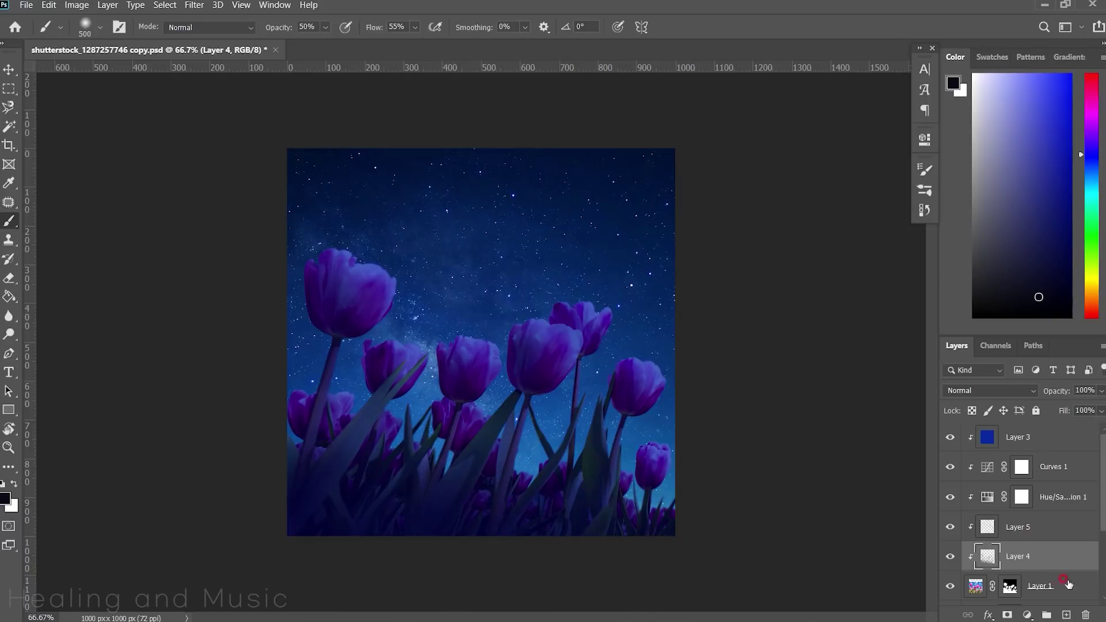
{"action": "left_click", "coordinate": [1075, 502]}
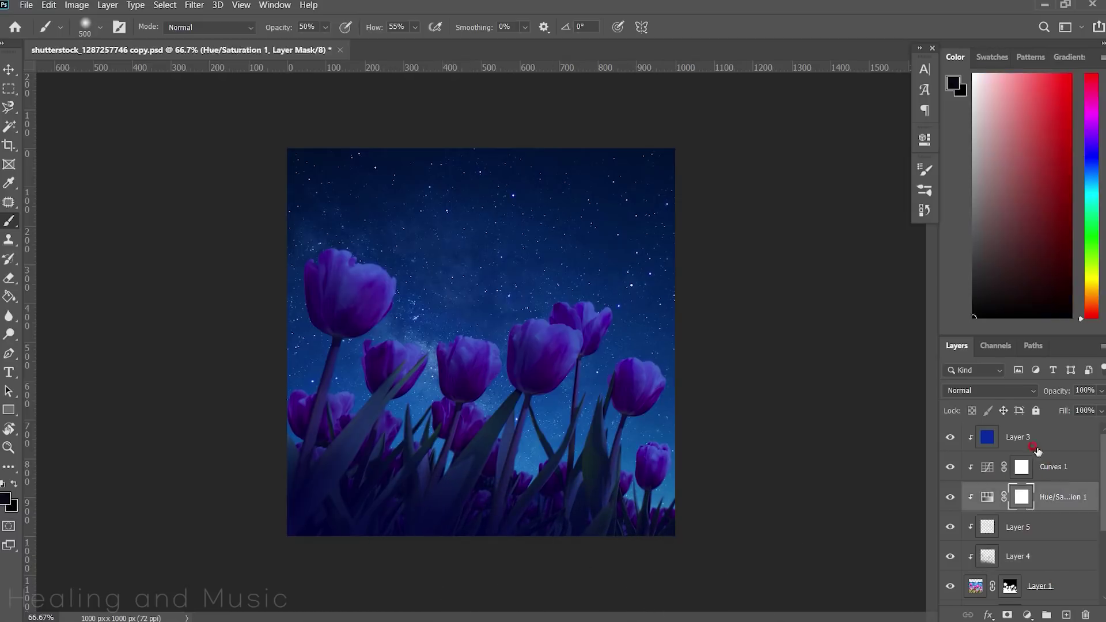
Raise Hue/Saturation 1 saturation to +16 and adjust the Curves 1 midpoint
{"action": "left_click", "coordinate": [926, 139]}
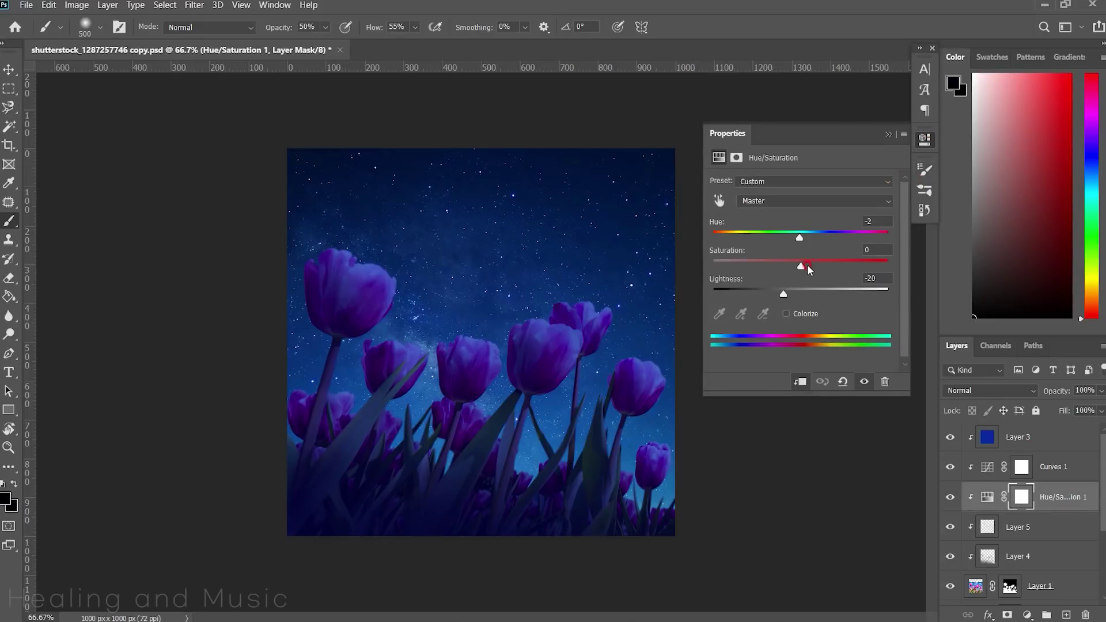
{"action": "left_click_drag", "start_coordinate": [809, 265], "coordinate": [820, 262]}
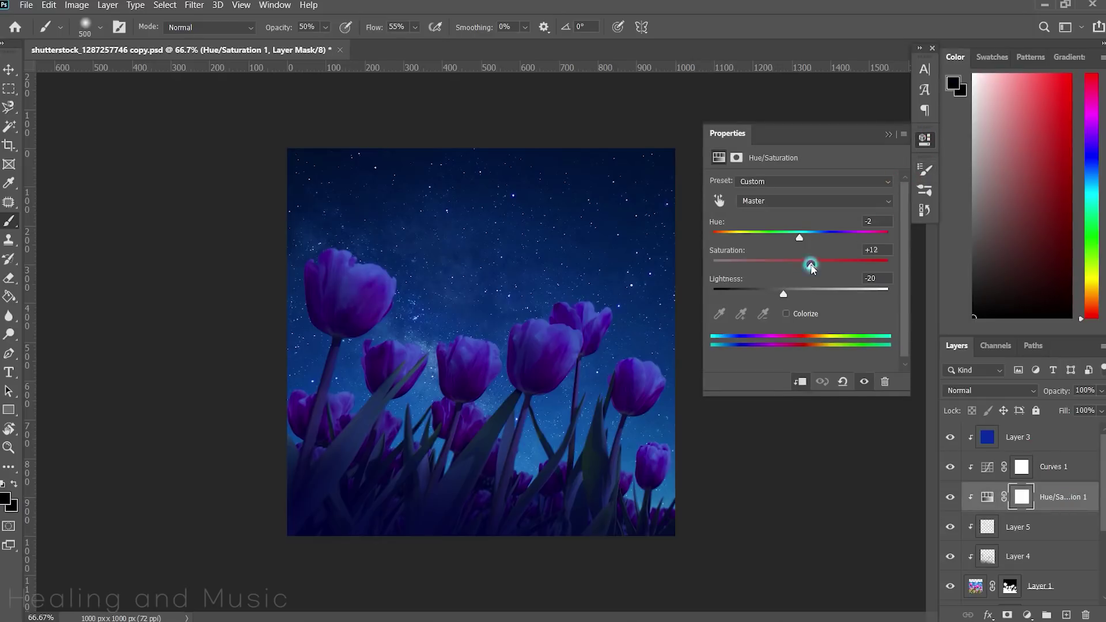
{"action": "left_click", "coordinate": [1021, 463]}
{"action": "left_click", "coordinate": [825, 290]}
{"action": "left_click", "coordinate": [829, 293]}
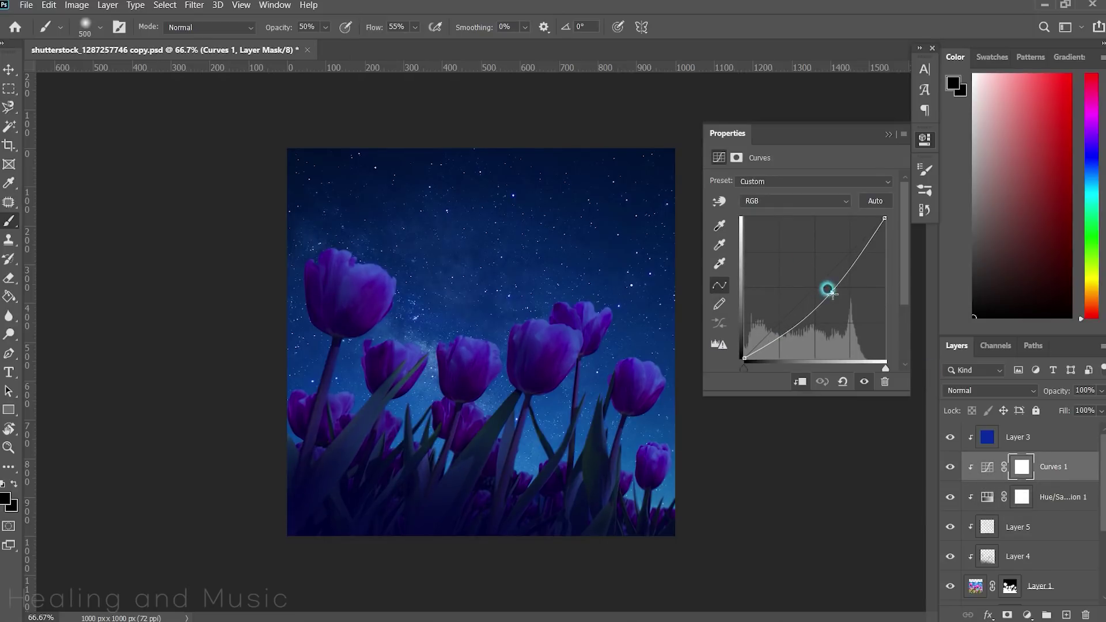
{"action": "left_click", "coordinate": [832, 293]}
{"action": "left_click", "coordinate": [1027, 615]}
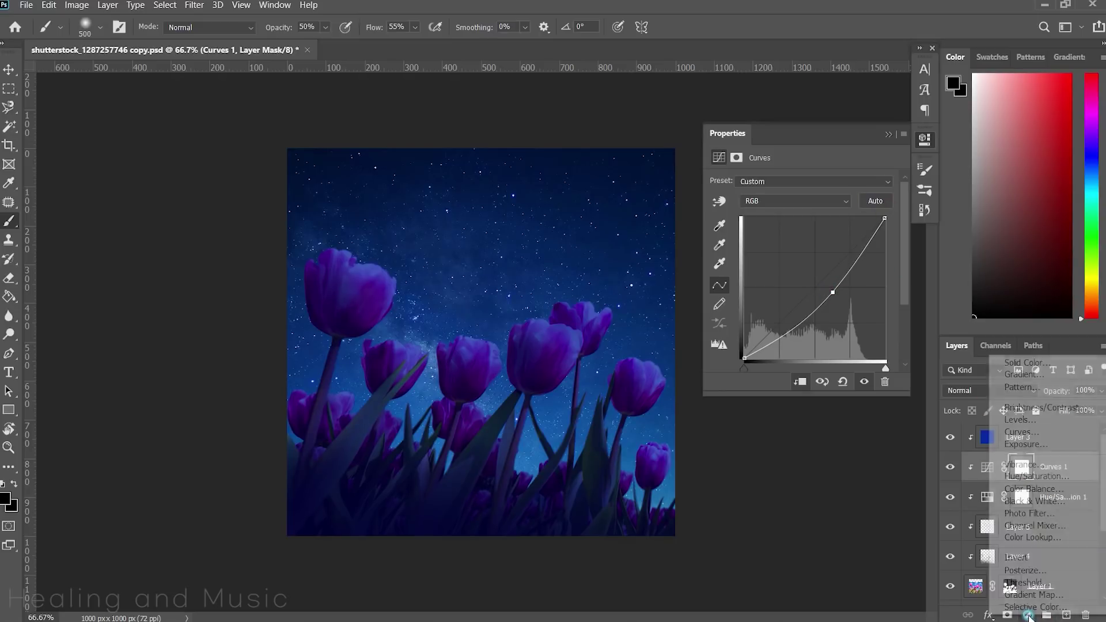
Add a Color Balance 2 layer shifting tulip midtones toward magenta −16 and blue +9
{"action": "left_click", "coordinate": [1064, 491]}
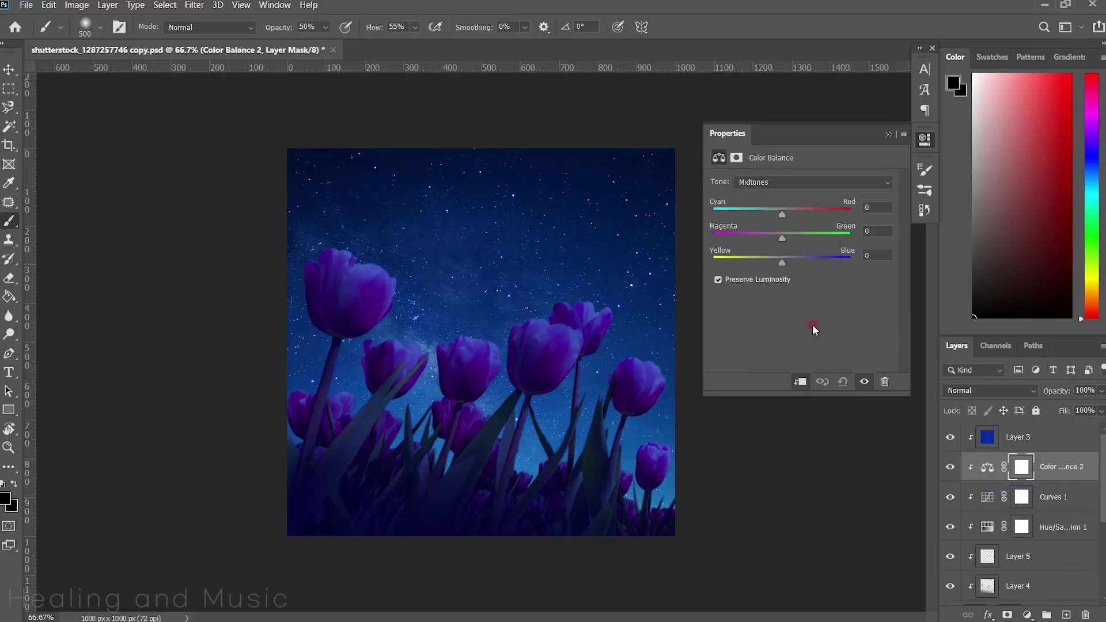
{"action": "left_click", "coordinate": [784, 263]}
{"action": "mouse_move", "coordinate": [783, 242]}
{"action": "left_mouse_down"}
{"action": "mouse_move", "coordinate": [782, 214]}
{"action": "mouse_move", "coordinate": [771, 235]}
{"action": "left_mouse_up"}
{"action": "left_click", "coordinate": [778, 227]}
{"action": "left_click", "coordinate": [924, 139]}
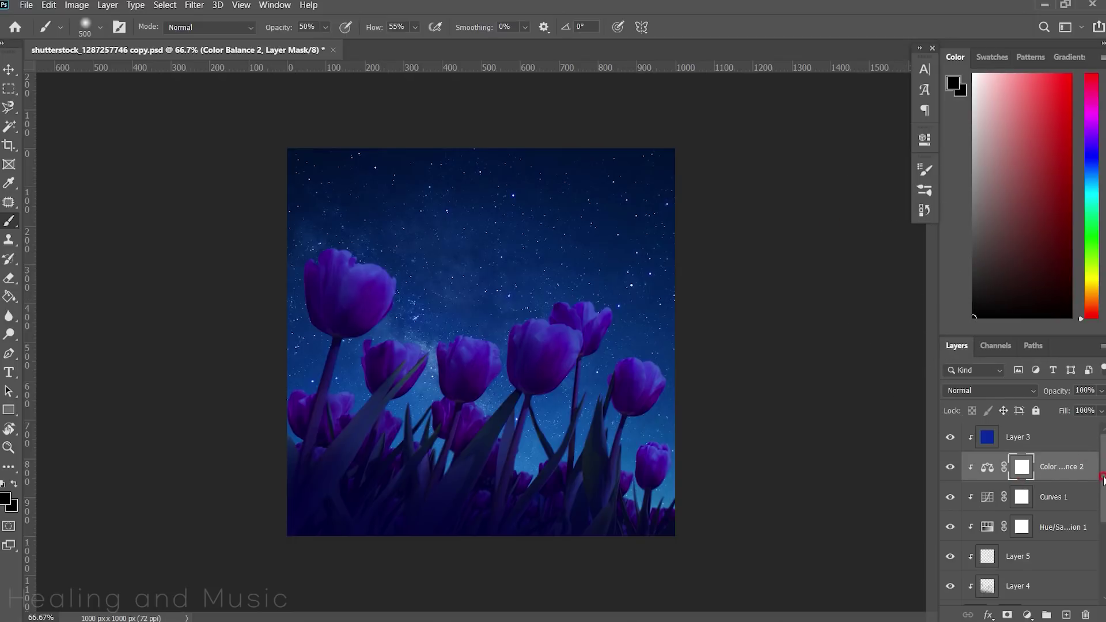
{"action": "left_click_drag", "start_coordinate": [1102, 479], "coordinate": [1101, 548]}
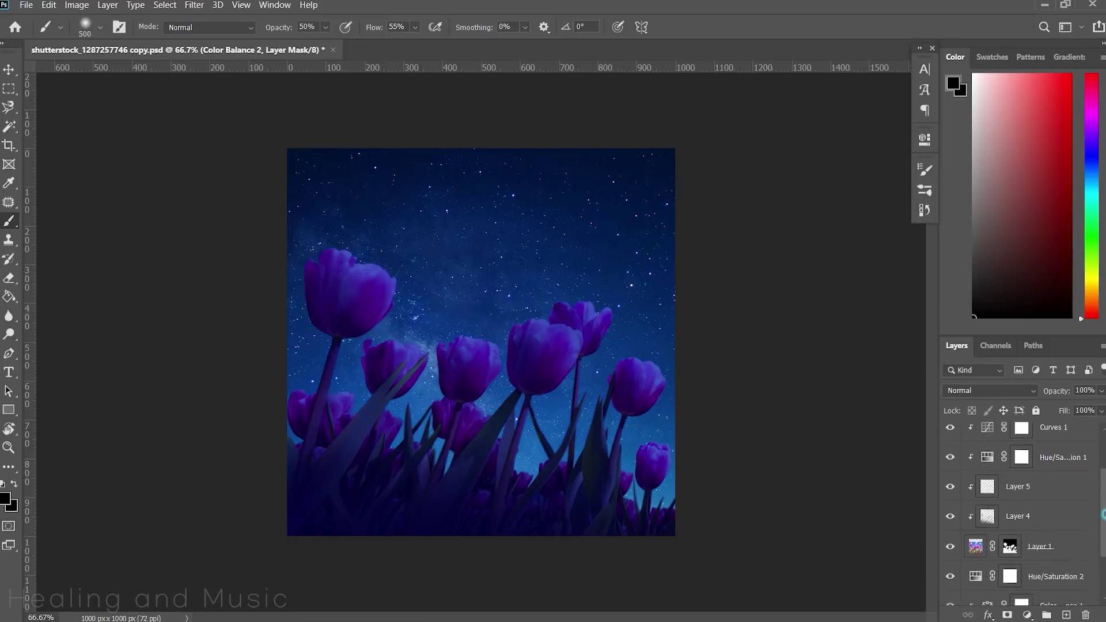
Blur the tulip edges on Layer 1's mask at 100% zoom
{"action": "left_click", "coordinate": [1011, 480]}
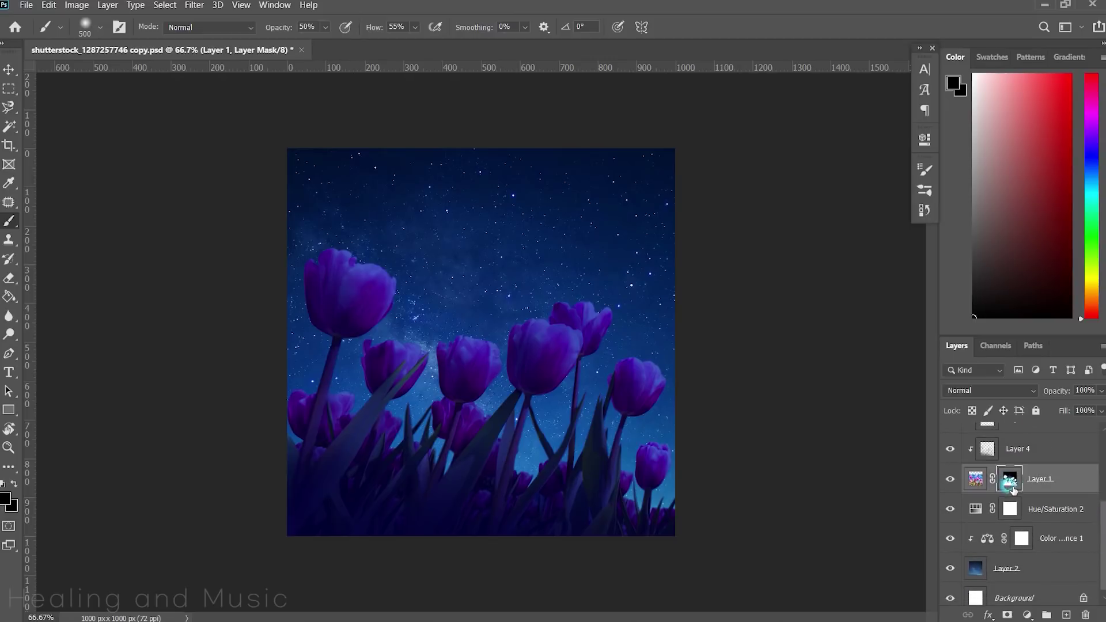
{"action": "left_click", "coordinate": [14, 317]}
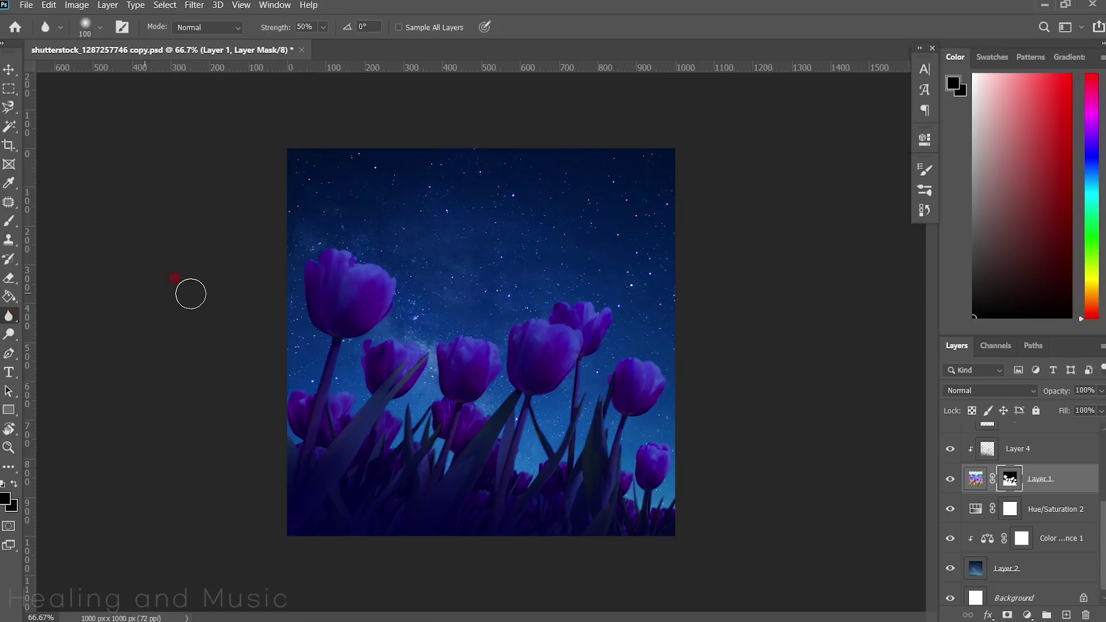
{"action": "key", "text": "ctrl+plus"}
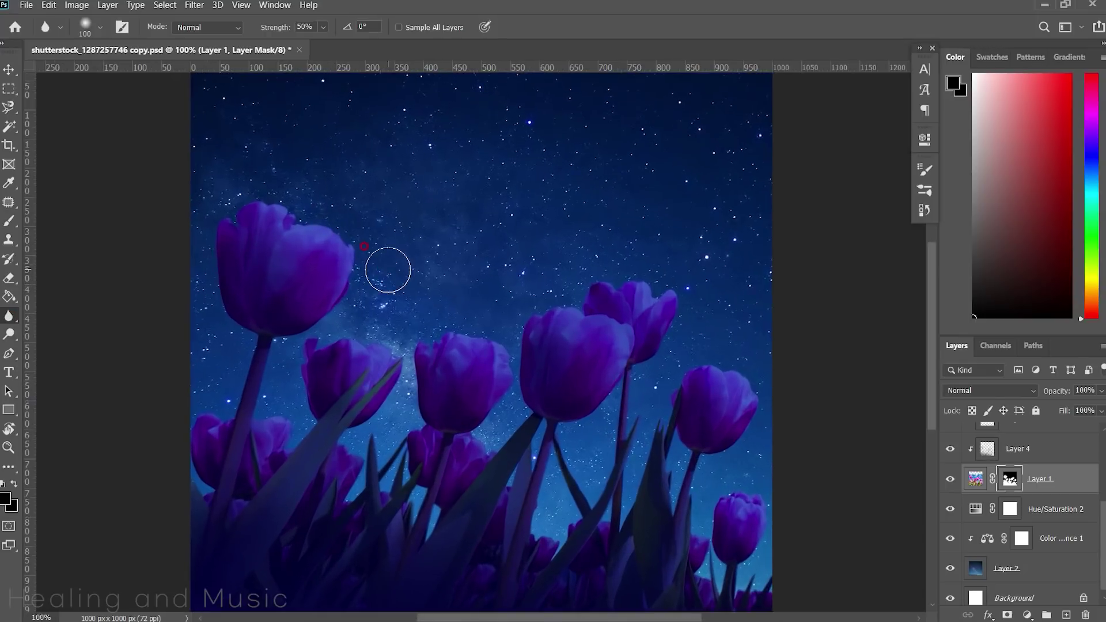
{"action": "left_click_drag", "start_coordinate": [382, 271], "coordinate": [434, 296]}
{"action": "mouse_move", "coordinate": [329, 249]}
{"action": "left_mouse_down"}
{"action": "mouse_move", "coordinate": [358, 240]}
{"action": "mouse_move", "coordinate": [388, 264]}
{"action": "mouse_move", "coordinate": [267, 255]}
{"action": "mouse_move", "coordinate": [415, 287]}
{"action": "mouse_move", "coordinate": [346, 376]}
{"action": "mouse_move", "coordinate": [434, 370]}
{"action": "mouse_move", "coordinate": [458, 388]}
{"action": "mouse_move", "coordinate": [489, 365]}
{"action": "mouse_move", "coordinate": [560, 427]}
{"action": "mouse_move", "coordinate": [456, 453]}
{"action": "mouse_move", "coordinate": [526, 444]}
{"action": "mouse_move", "coordinate": [554, 337]}
{"action": "mouse_move", "coordinate": [672, 280]}
{"action": "mouse_move", "coordinate": [725, 304]}
{"action": "left_mouse_up"}
{"action": "left_click_drag", "start_coordinate": [699, 420], "coordinate": [514, 363]}
{"action": "mouse_move", "coordinate": [596, 413]}
{"action": "left_mouse_down"}
{"action": "mouse_move", "coordinate": [565, 469]}
{"action": "mouse_move", "coordinate": [615, 526]}
{"action": "mouse_move", "coordinate": [422, 422]}
{"action": "mouse_move", "coordinate": [464, 402]}
{"action": "mouse_move", "coordinate": [217, 402]}
{"action": "mouse_move", "coordinate": [452, 436]}
{"action": "left_mouse_up"}
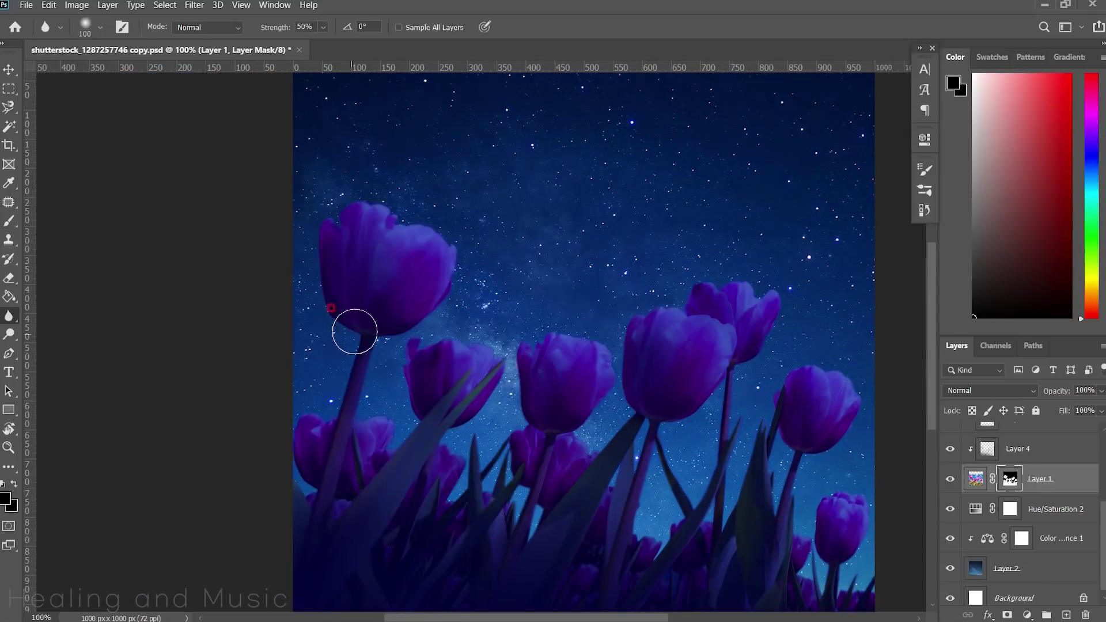
{"action": "left_click_drag", "start_coordinate": [647, 390], "coordinate": [598, 373]}
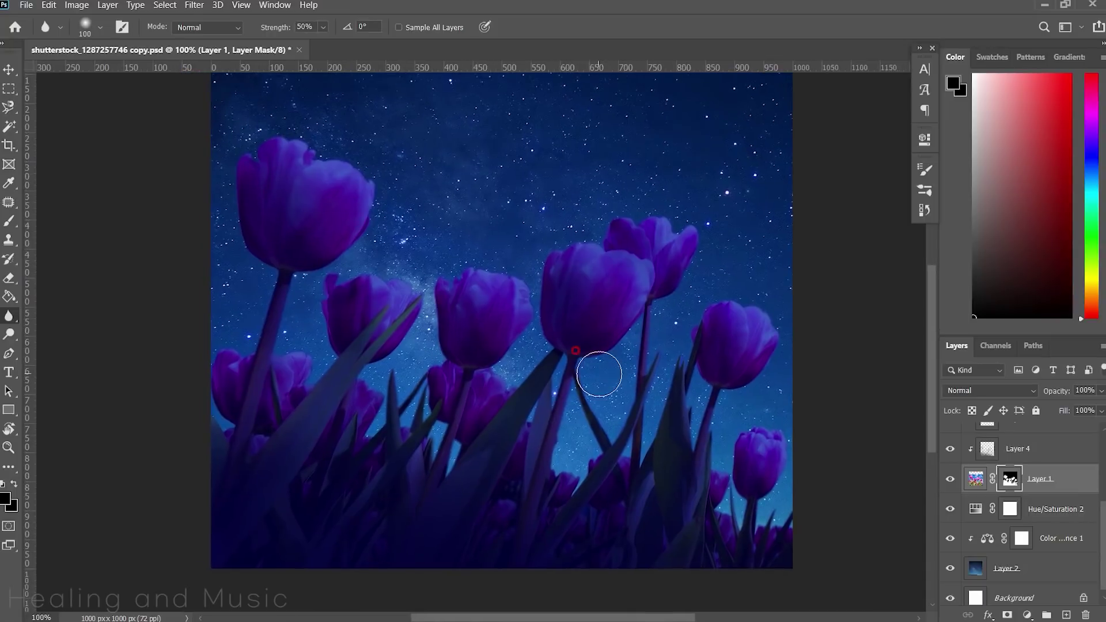
Blur the tulip petals and stems on Layer 1's pixels, then fit the image
{"action": "left_click", "coordinate": [974, 479]}
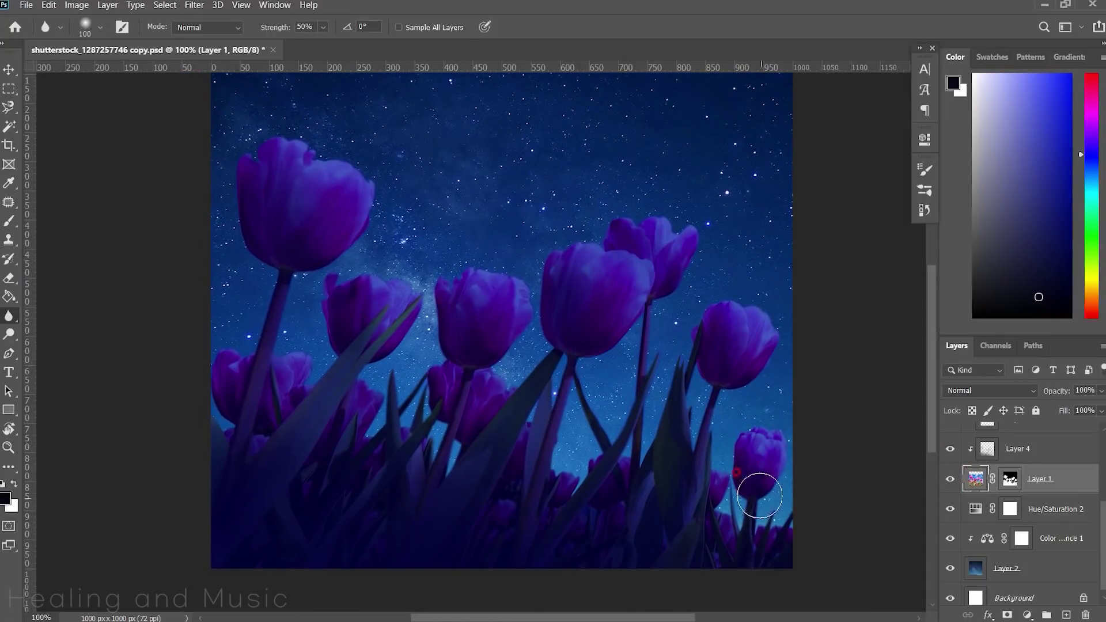
{"action": "left_click", "coordinate": [721, 485]}
{"action": "mouse_move", "coordinate": [721, 485]}
{"action": "left_mouse_down"}
{"action": "mouse_move", "coordinate": [733, 531]}
{"action": "mouse_move", "coordinate": [587, 452]}
{"action": "mouse_move", "coordinate": [560, 491]}
{"action": "mouse_move", "coordinate": [435, 395]}
{"action": "mouse_move", "coordinate": [468, 444]}
{"action": "mouse_move", "coordinate": [447, 388]}
{"action": "mouse_move", "coordinate": [304, 433]}
{"action": "mouse_move", "coordinate": [291, 380]}
{"action": "mouse_move", "coordinate": [254, 427]}
{"action": "mouse_move", "coordinate": [232, 340]}
{"action": "mouse_move", "coordinate": [227, 385]}
{"action": "mouse_move", "coordinate": [321, 338]}
{"action": "mouse_move", "coordinate": [370, 387]}
{"action": "mouse_move", "coordinate": [370, 447]}
{"action": "left_mouse_up"}
{"action": "mouse_move", "coordinate": [714, 294]}
{"action": "left_mouse_down"}
{"action": "mouse_move", "coordinate": [632, 234]}
{"action": "mouse_move", "coordinate": [671, 264]}
{"action": "mouse_move", "coordinate": [651, 334]}
{"action": "mouse_move", "coordinate": [663, 456]}
{"action": "mouse_move", "coordinate": [780, 486]}
{"action": "mouse_move", "coordinate": [720, 503]}
{"action": "mouse_move", "coordinate": [572, 424]}
{"action": "mouse_move", "coordinate": [563, 498]}
{"action": "mouse_move", "coordinate": [575, 484]}
{"action": "mouse_move", "coordinate": [434, 461]}
{"action": "mouse_move", "coordinate": [388, 516]}
{"action": "mouse_move", "coordinate": [342, 457]}
{"action": "mouse_move", "coordinate": [233, 370]}
{"action": "mouse_move", "coordinate": [323, 424]}
{"action": "left_mouse_up"}
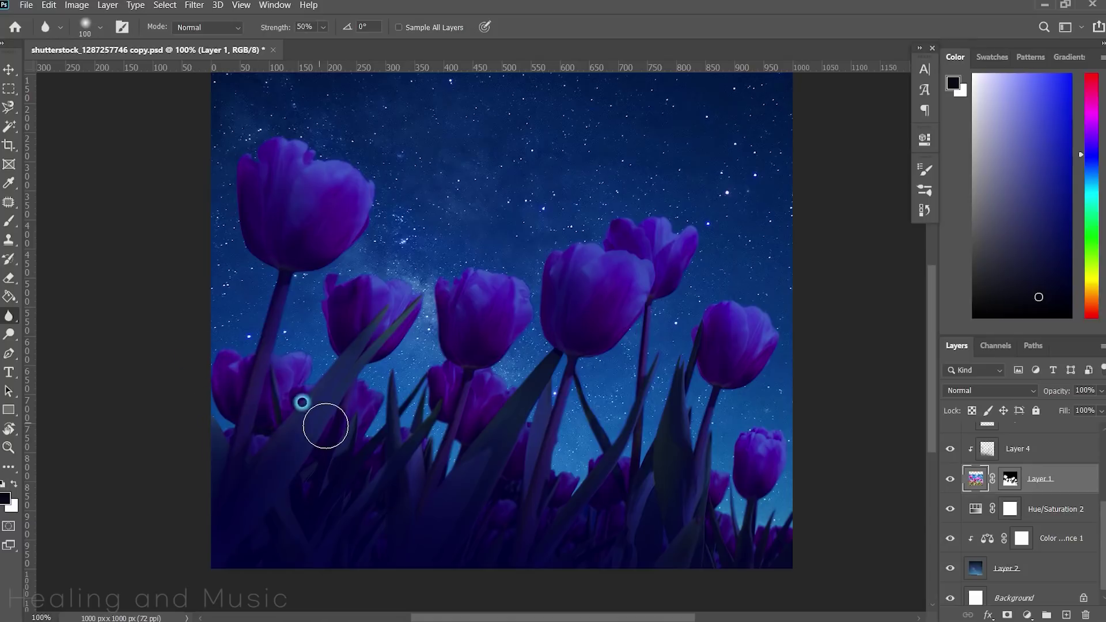
{"action": "key", "text": "ctrl+minus"}
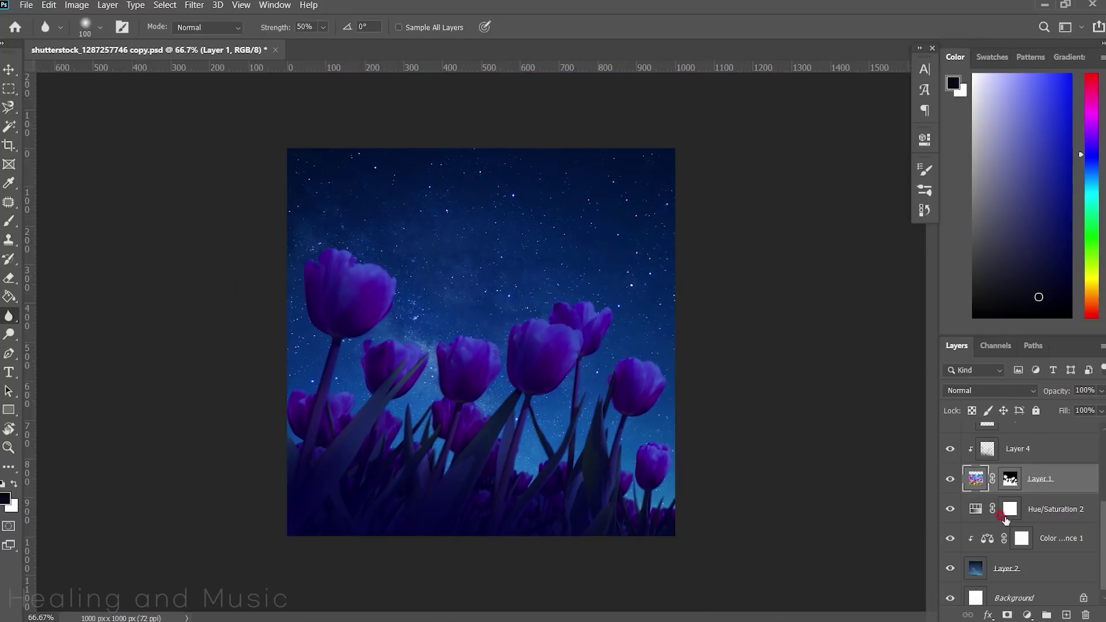
Add Layer 6 clipped to the Layer 2 sky and brush dark navy along the image bottom
{"action": "left_click", "coordinate": [1012, 567]}
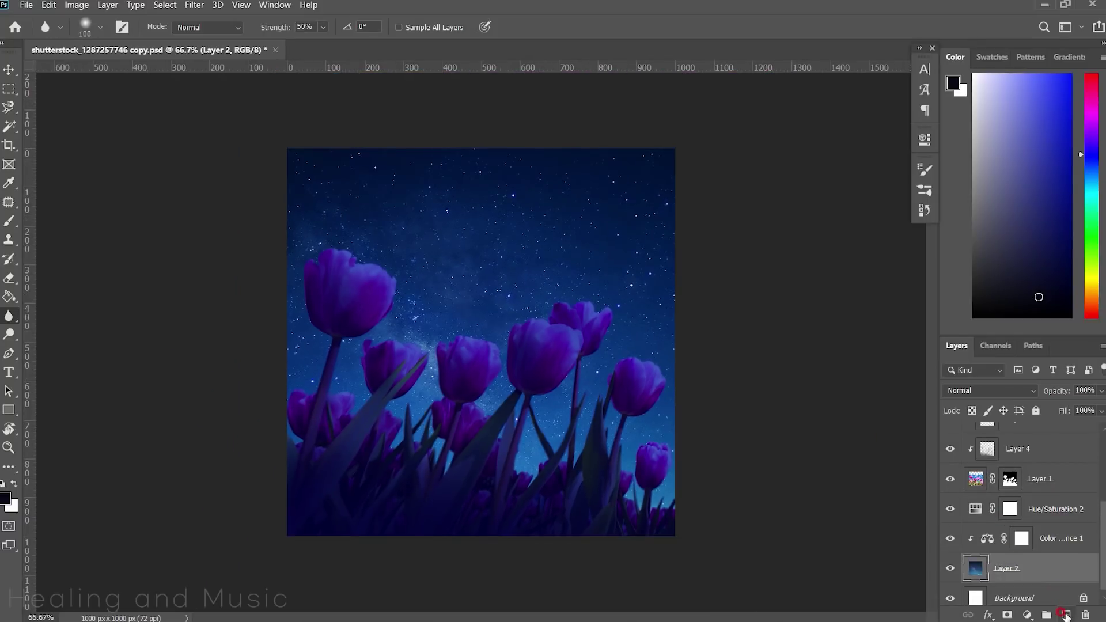
{"action": "left_click", "coordinate": [1066, 615]}
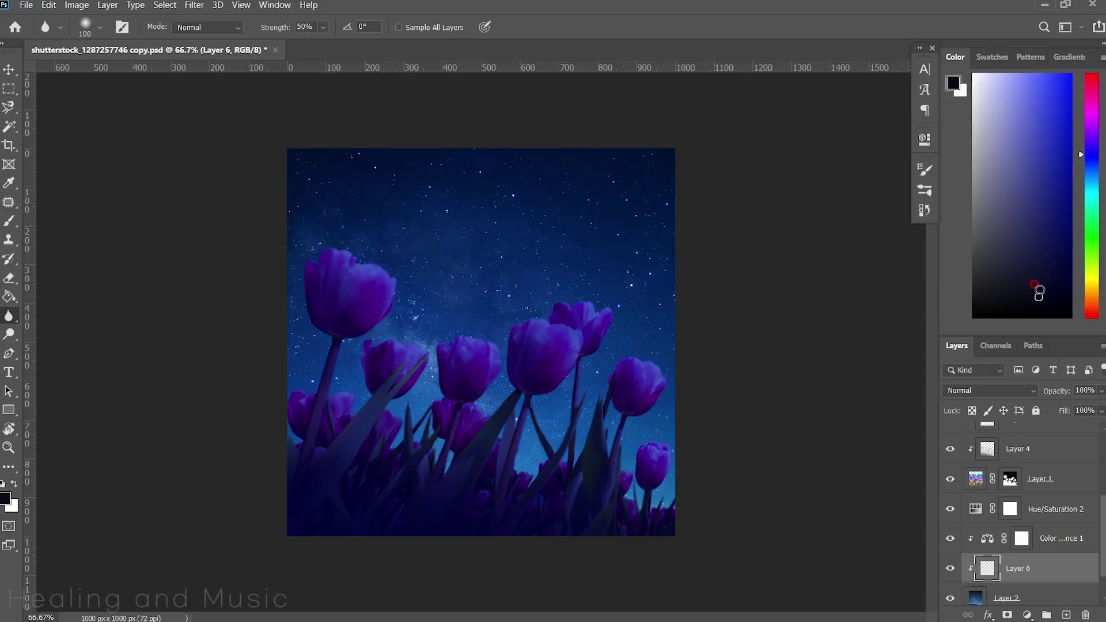
{"action": "left_click_drag", "start_coordinate": [1038, 292], "coordinate": [1050, 264]}
{"action": "key", "text": "bracketright"}
{"action": "key", "text": "bracketright"}
{"action": "key", "text": "bracketright"}
{"action": "key", "text": "bracketright"}
{"action": "key", "text": "bracketright"}
{"action": "key", "text": "bracketright"}
{"action": "key", "text": "bracketright"}
{"action": "key", "text": "bracketright"}
{"action": "key", "text": "bracketright"}
{"action": "key", "text": "bracketright"}
{"action": "key", "text": "bracketright"}
{"action": "left_click", "coordinate": [5, 224]}
{"action": "key", "text": "bracketright"}
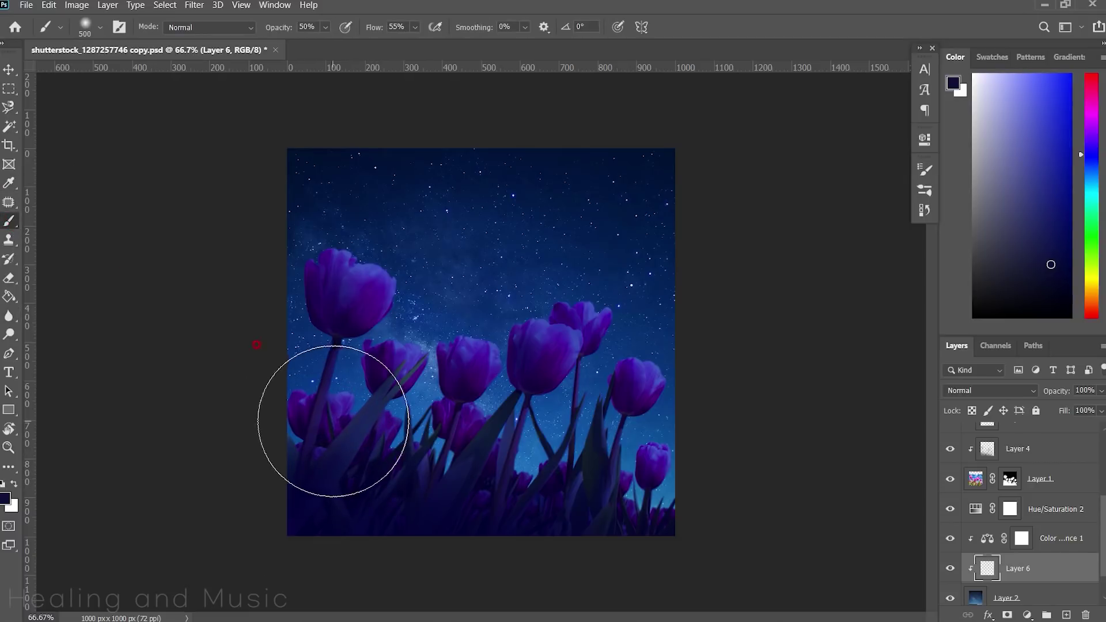
{"action": "left_click_drag", "start_coordinate": [406, 477], "coordinate": [670, 532]}
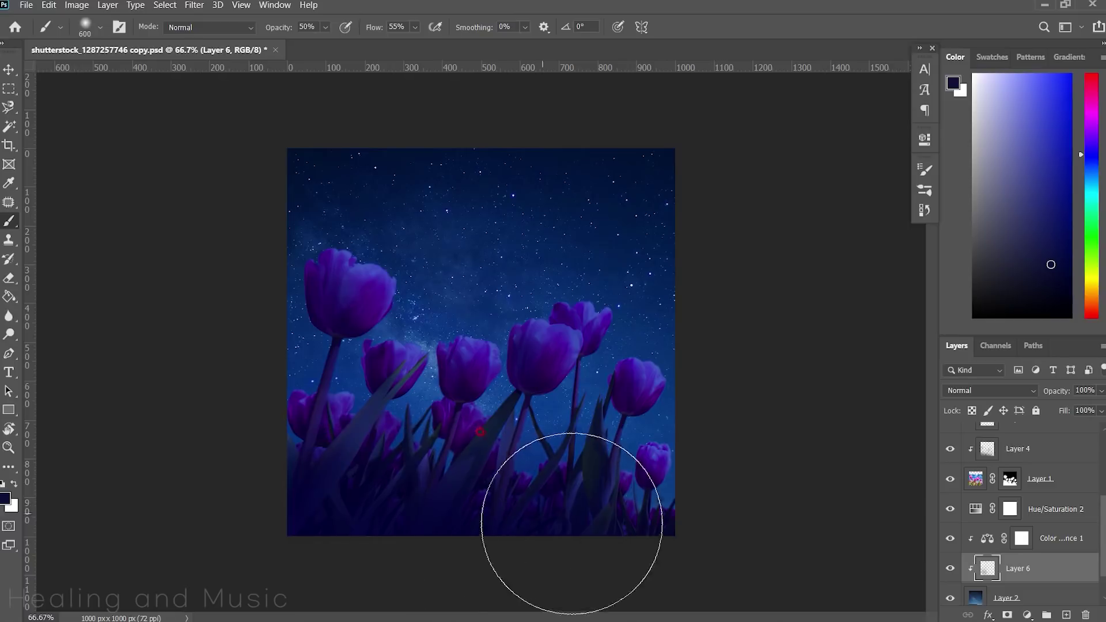
Set Layer 6 to Overlay blend mode and toggle its visibility to compare
{"action": "left_click", "coordinate": [1016, 397]}
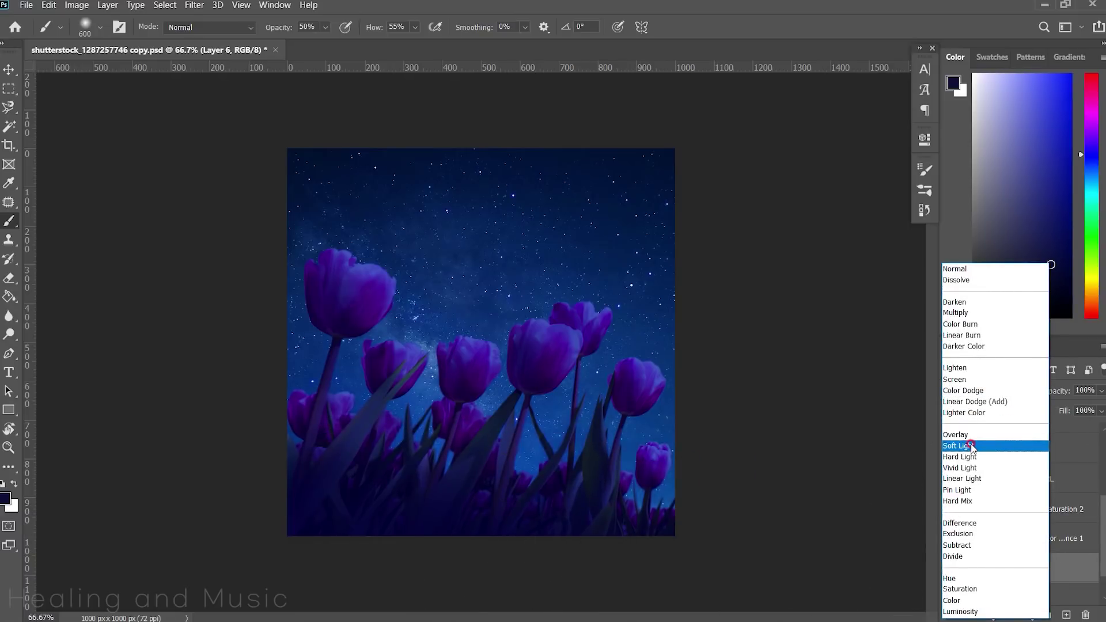
{"action": "left_click", "coordinate": [973, 436]}
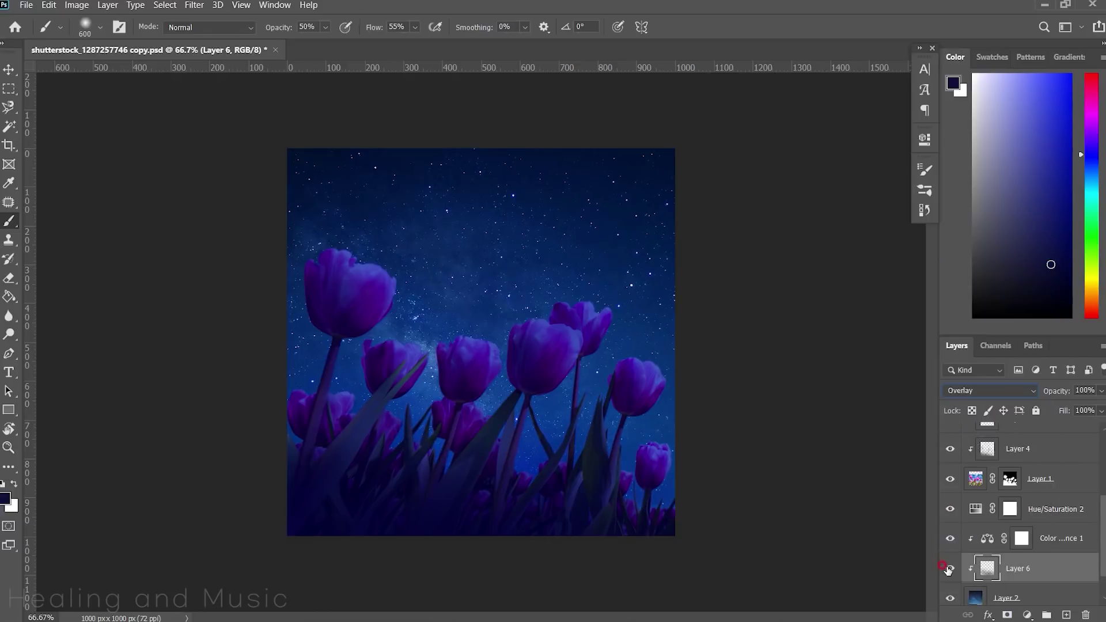
{"action": "left_click", "coordinate": [949, 568]}
{"action": "left_click", "coordinate": [948, 569]}
{"action": "left_click", "coordinate": [1009, 289]}
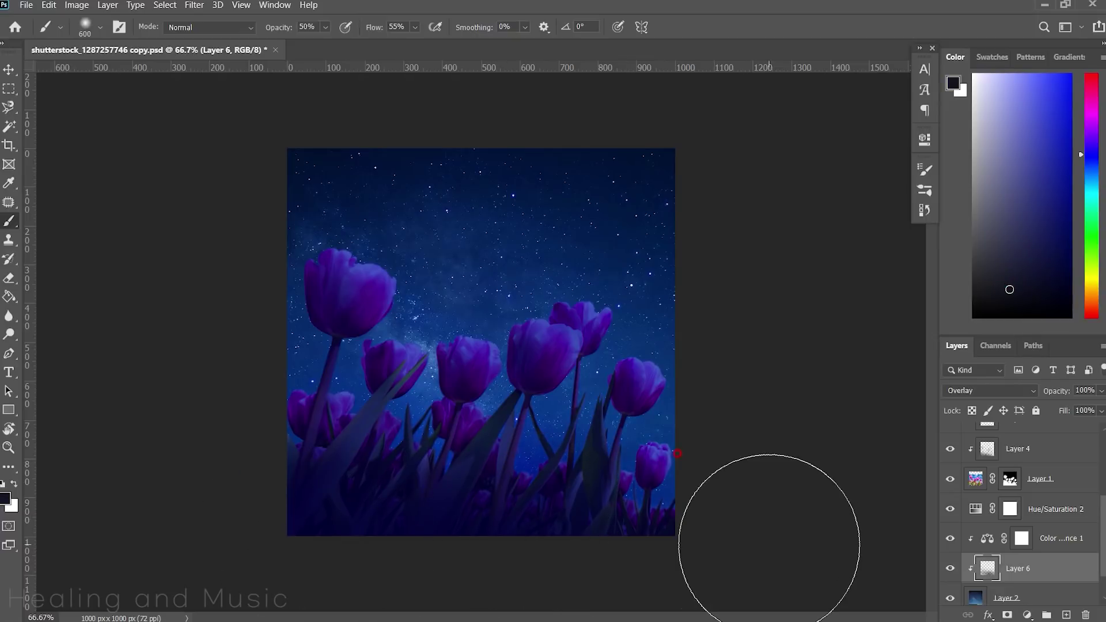
Revert to an earlier state from the History panel
{"action": "left_click", "coordinate": [923, 211]}
{"action": "left_click", "coordinate": [828, 375]}
{"action": "scroll", "coordinate": [817, 346], "scroll_direction": "up", "scroll_amount": 2}
{"action": "left_click", "coordinate": [798, 191]}
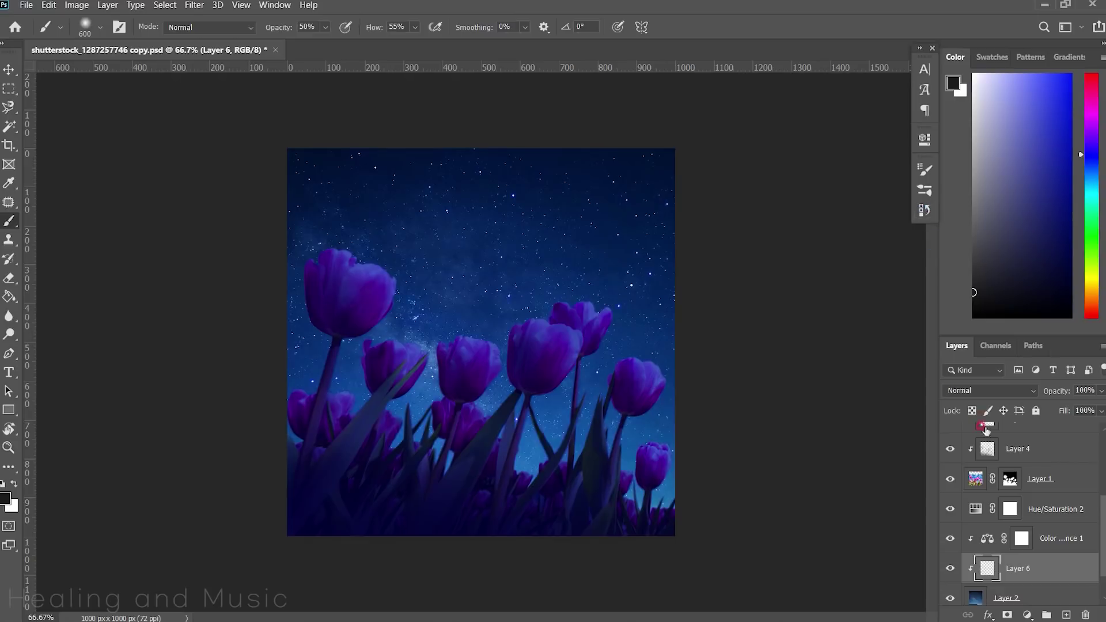
Reapply Overlay to Layer 6 with a new colour and toggle it to compare again
{"action": "left_click", "coordinate": [1007, 289]}
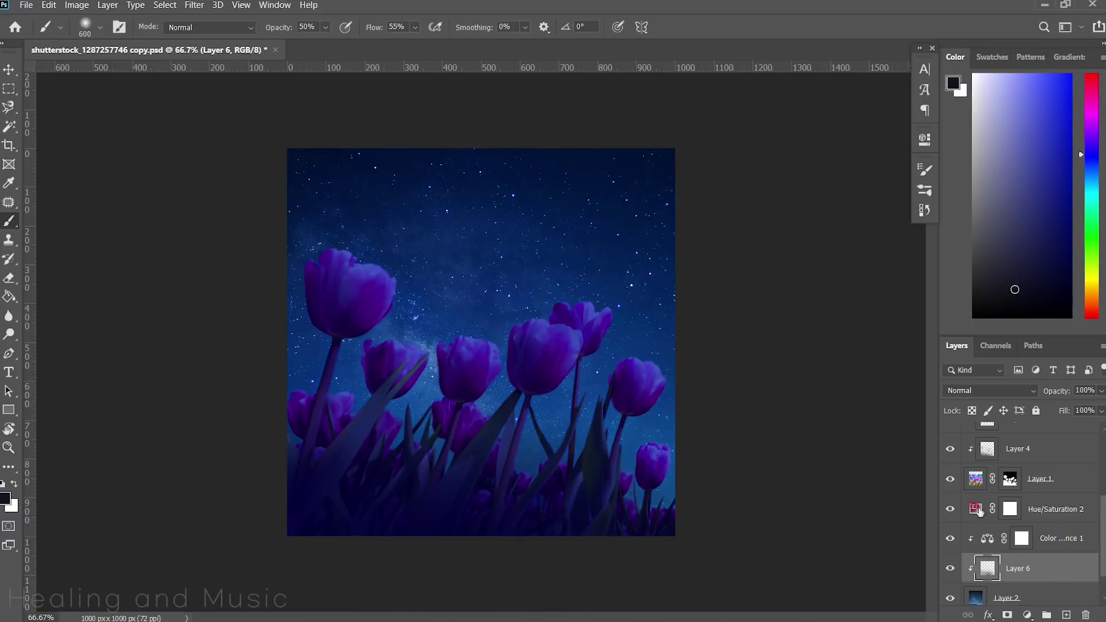
{"action": "left_click", "coordinate": [979, 394]}
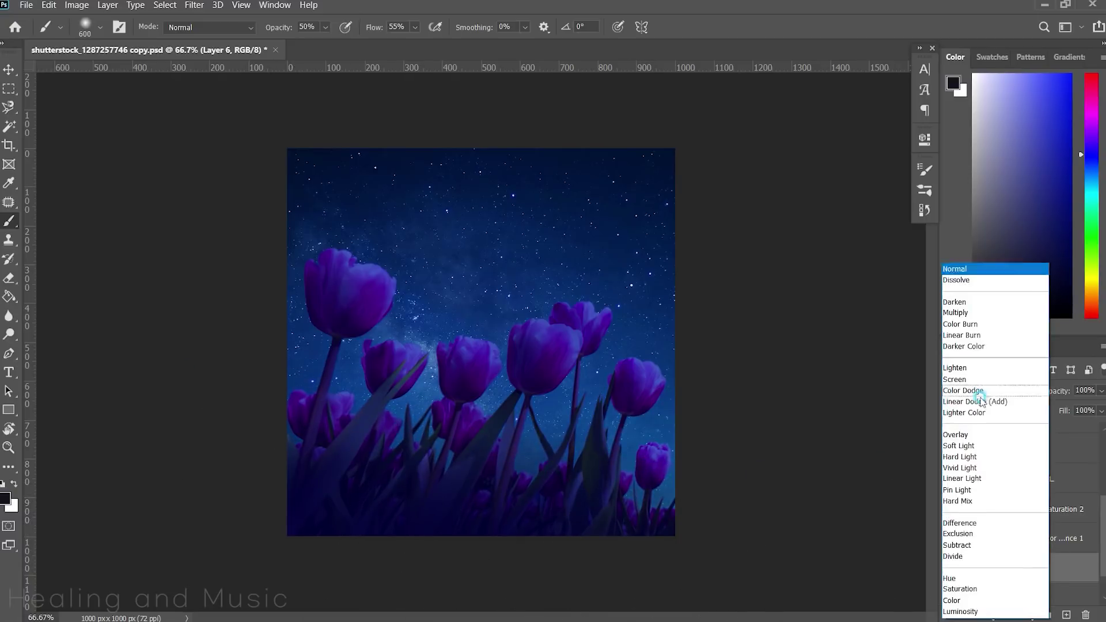
{"action": "left_click", "coordinate": [967, 436]}
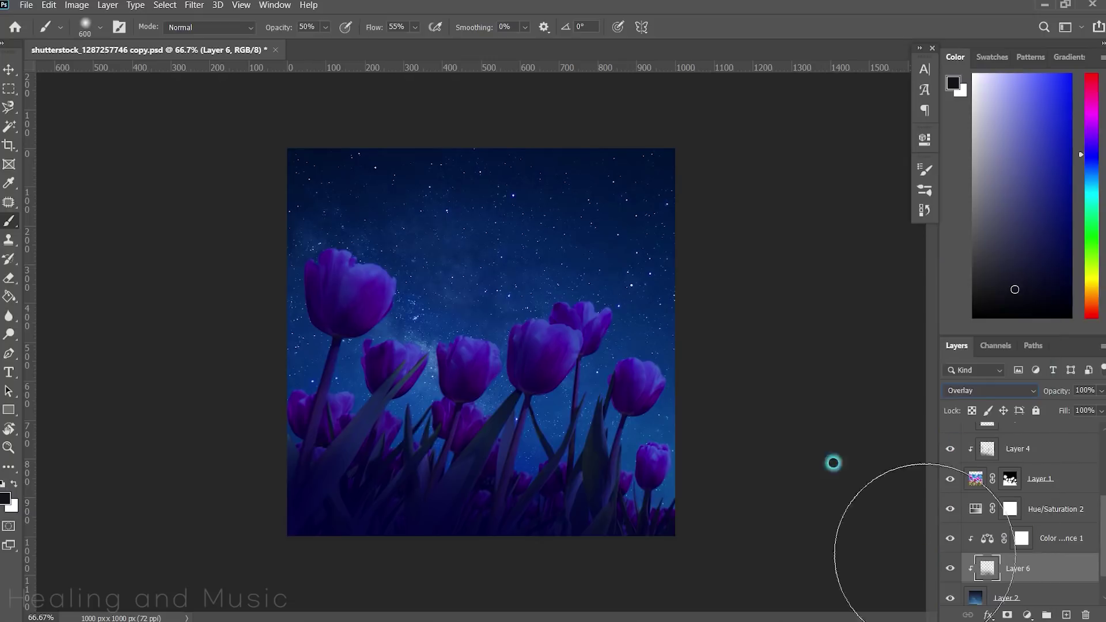
{"action": "left_click", "coordinate": [949, 568]}
{"action": "left_click", "coordinate": [949, 568]}
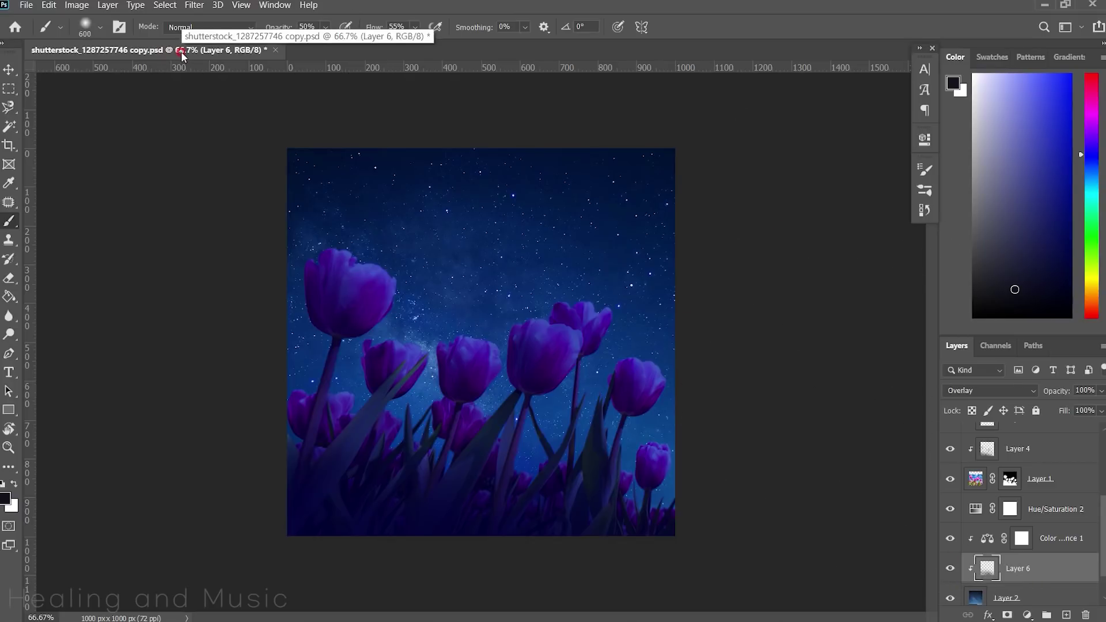
Float the night-sky composite in its own window and reposition it
{"action": "mouse_move", "coordinate": [180, 51]}
{"action": "left_mouse_down"}
{"action": "mouse_move", "coordinate": [326, 90]}
{"action": "mouse_move", "coordinate": [621, 105]}
{"action": "left_mouse_up"}
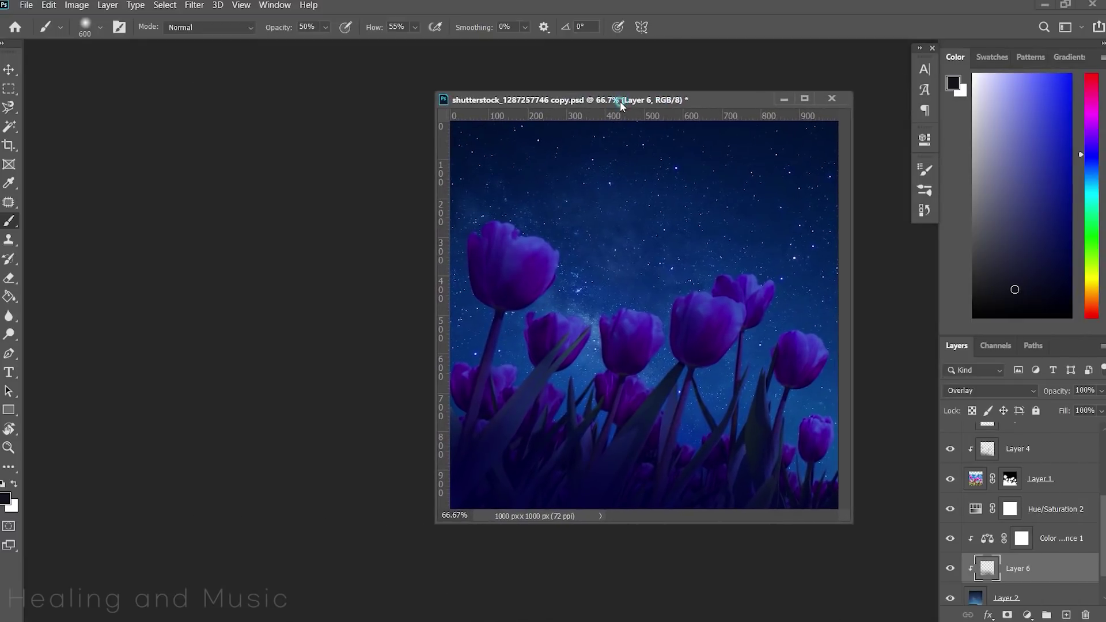
{"action": "double_click", "coordinate": [621, 104]}
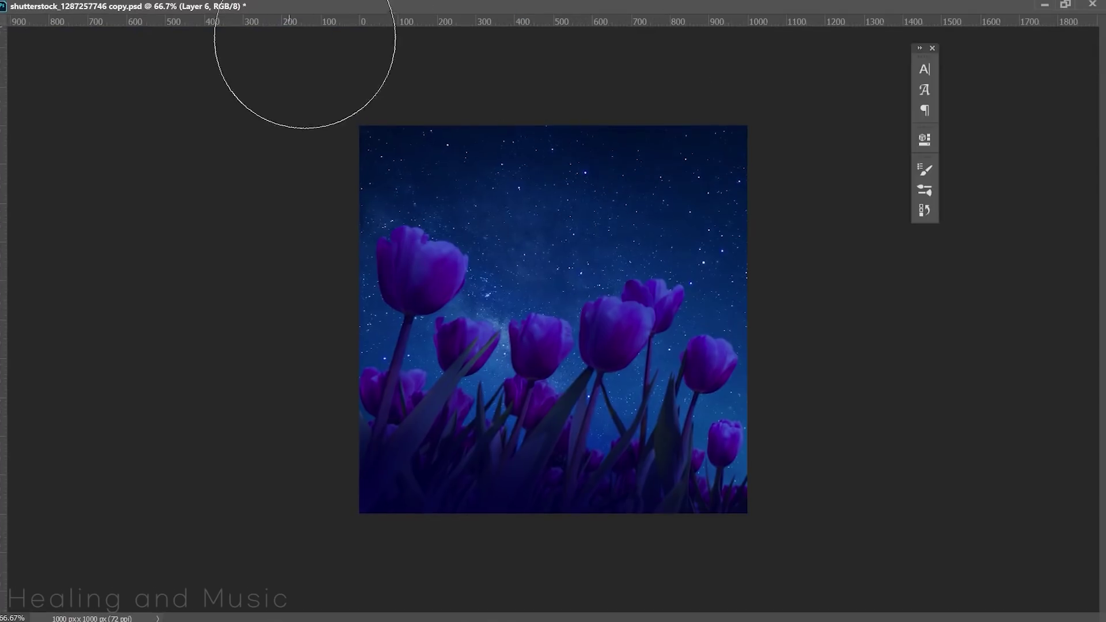
{"action": "left_click", "coordinate": [1067, 6]}
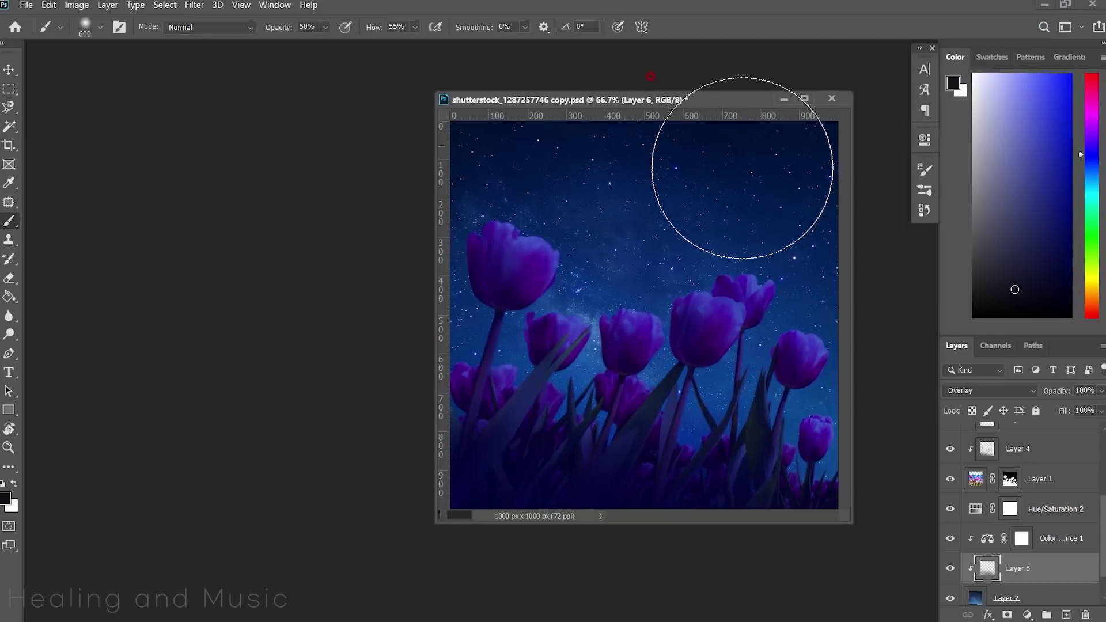
{"action": "left_click_drag", "start_coordinate": [703, 103], "coordinate": [679, 106]}
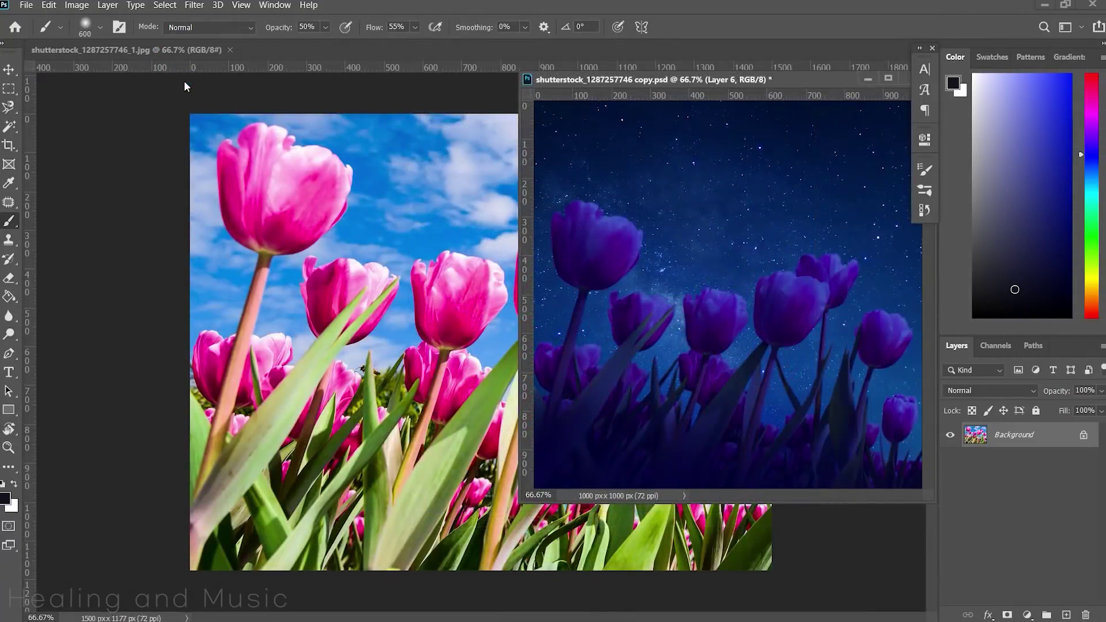
Bring in the pink tulip photo zoomed out to 50% and place the composite beside it
{"action": "mouse_move", "coordinate": [157, 50]}
{"action": "left_mouse_down"}
{"action": "mouse_move", "coordinate": [208, 98]}
{"action": "mouse_move", "coordinate": [306, 105]}
{"action": "left_mouse_up"}
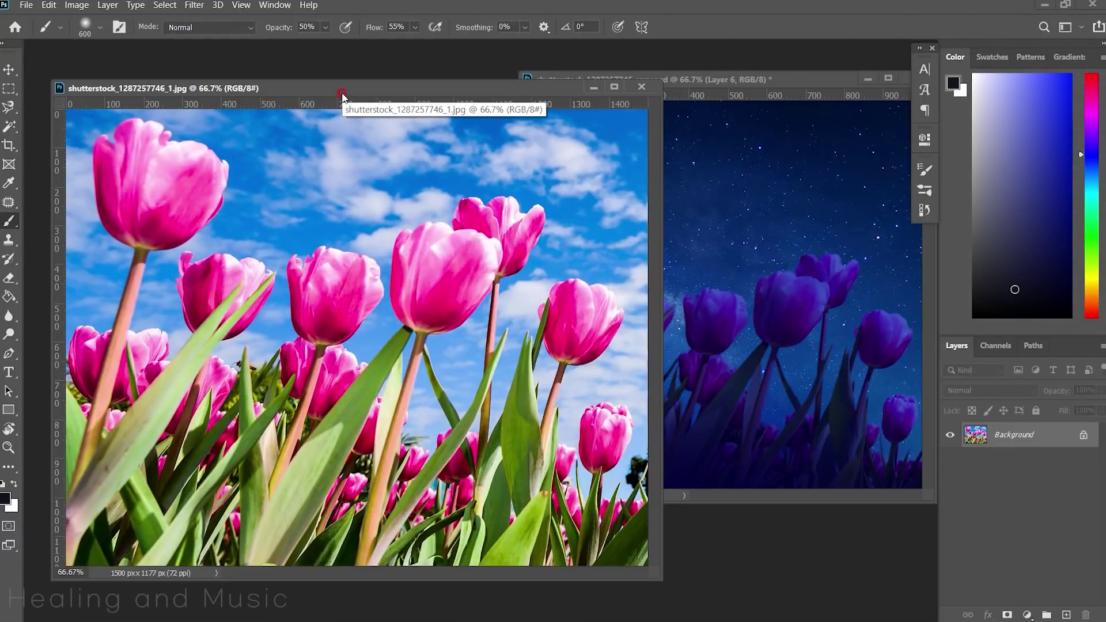
{"action": "key", "text": "ctrl+minus"}
{"action": "left_click_drag", "start_coordinate": [342, 92], "coordinate": [311, 72]}
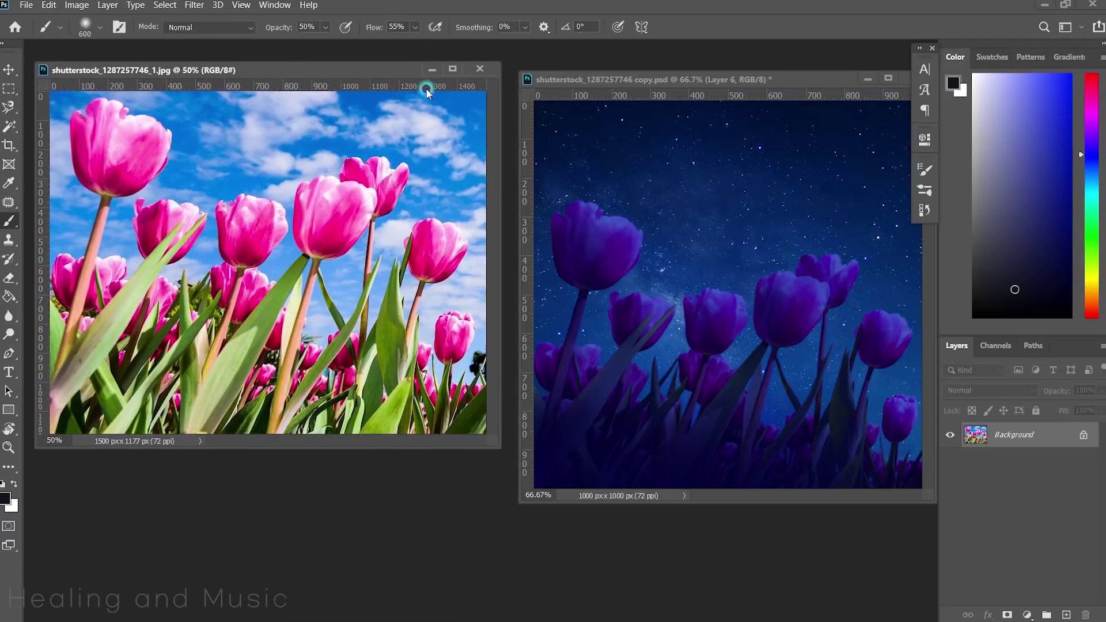
{"action": "left_click_drag", "start_coordinate": [631, 78], "coordinate": [579, 111]}
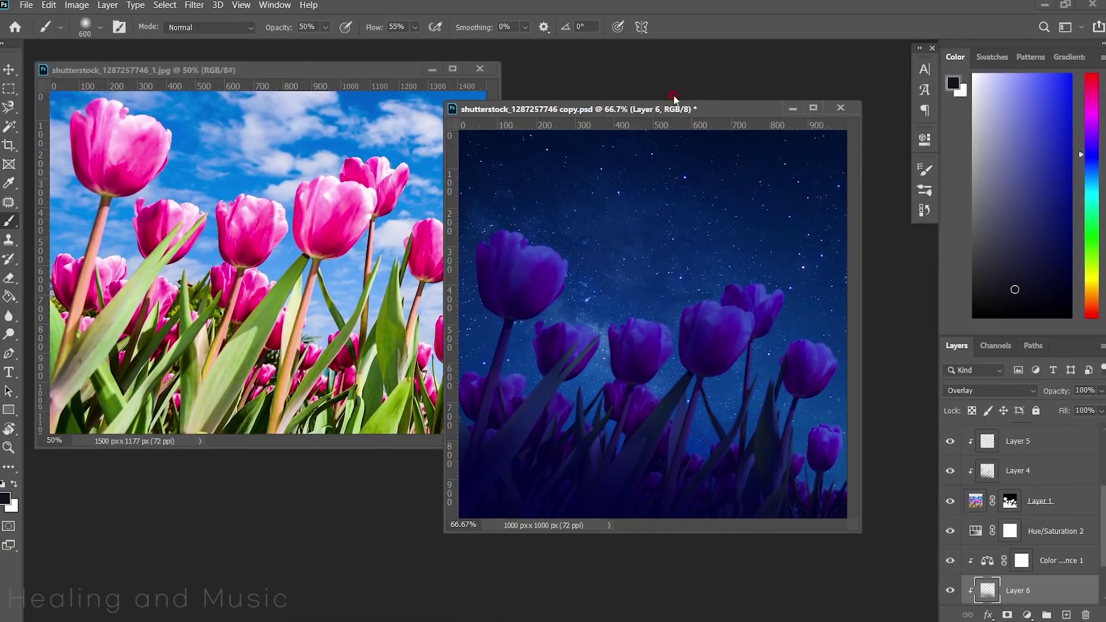
{"action": "left_click_drag", "start_coordinate": [677, 115], "coordinate": [744, 76]}
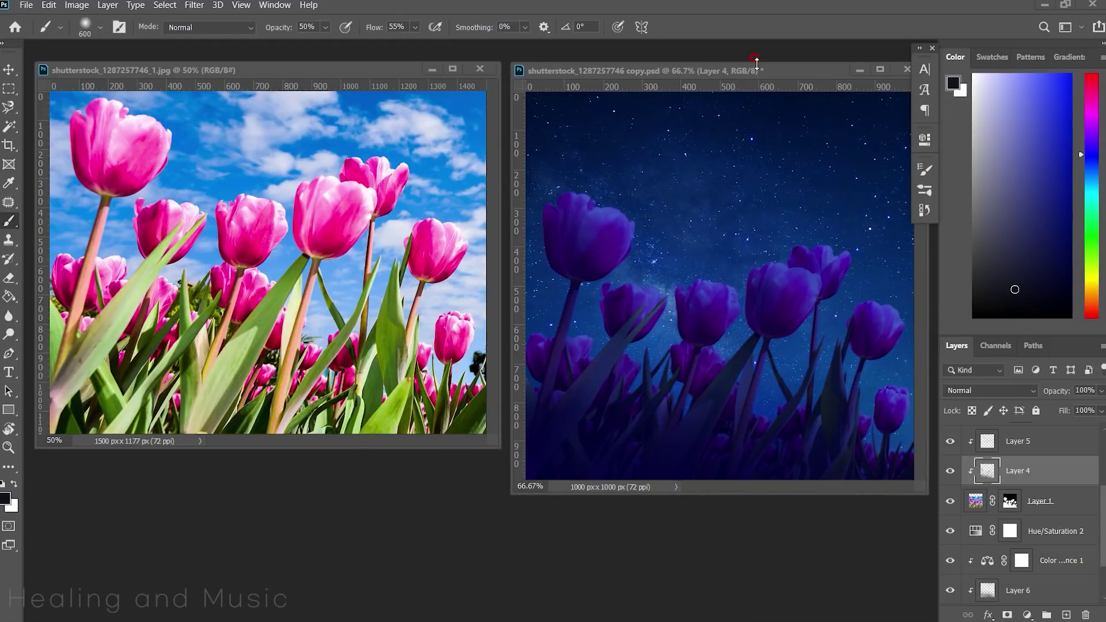
Show Layer 4 again and set its opacity to 50%
{"action": "left_click_drag", "start_coordinate": [774, 73], "coordinate": [731, 64]}
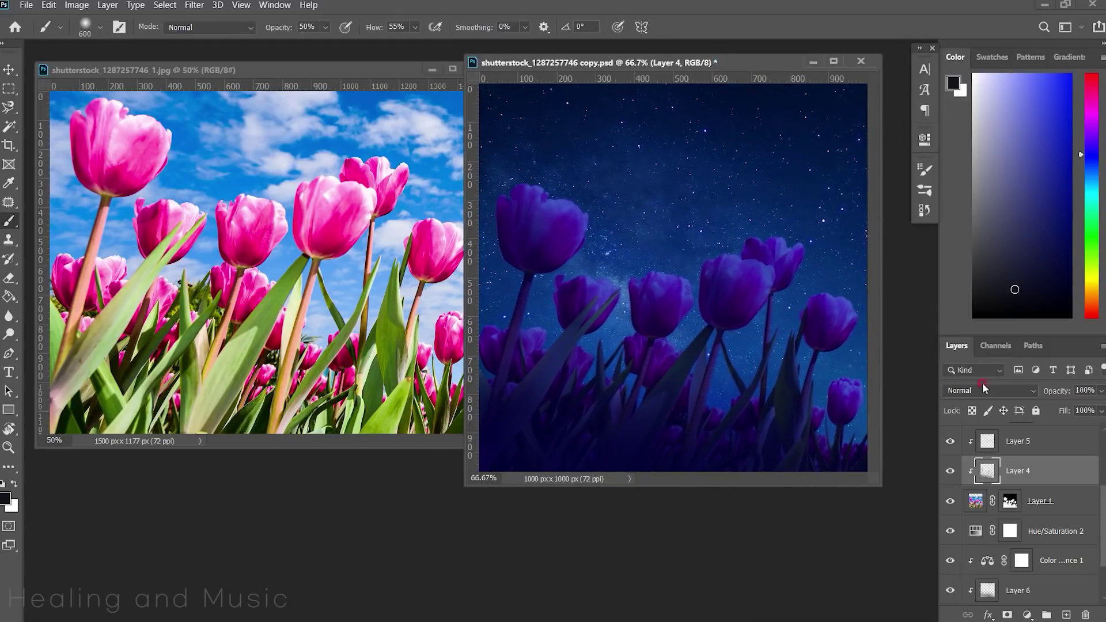
{"action": "left_click", "coordinate": [1059, 509]}
{"action": "scroll", "coordinate": [1058, 527], "scroll_direction": "down", "scroll_amount": 1}
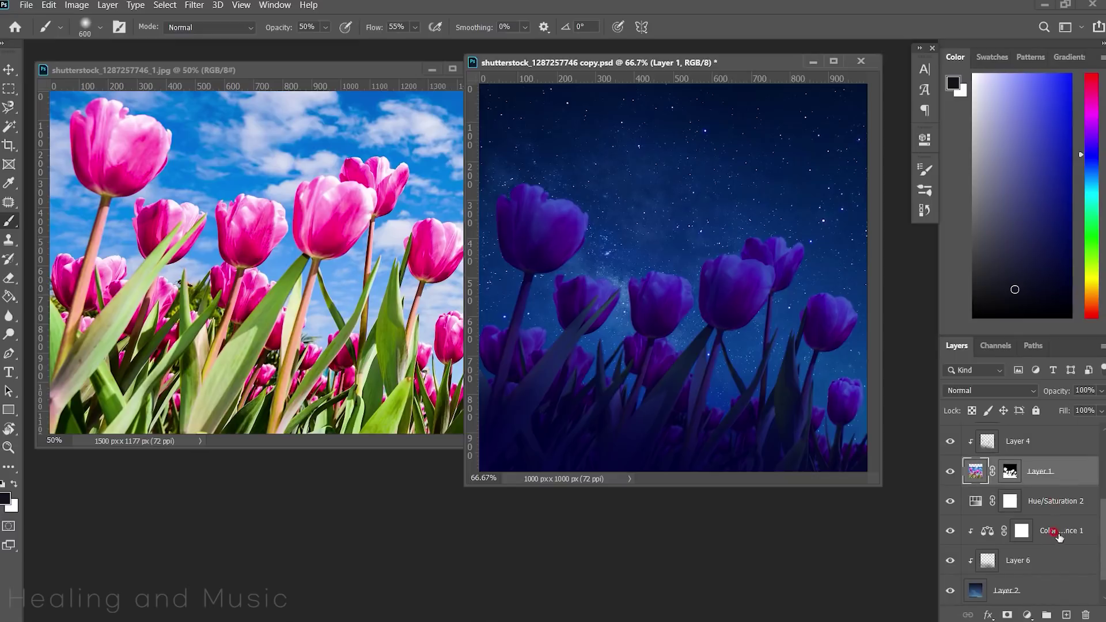
{"action": "scroll", "coordinate": [976, 469], "scroll_direction": "up", "scroll_amount": 1}
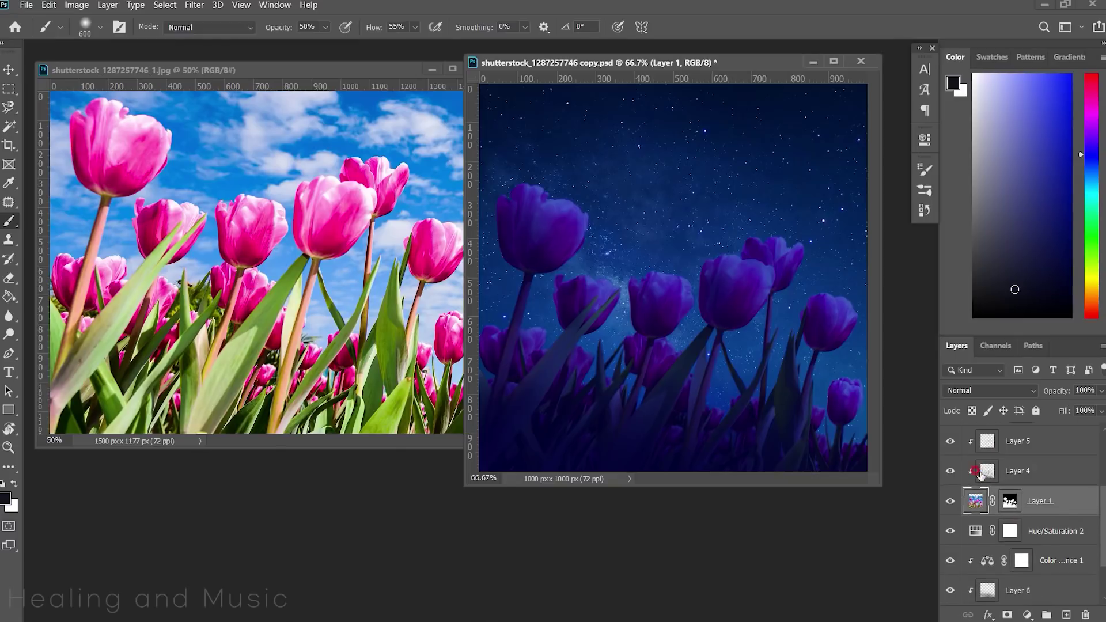
{"action": "left_click", "coordinate": [950, 471]}
{"action": "left_click", "coordinate": [1021, 472]}
{"action": "scroll", "coordinate": [1053, 476], "scroll_direction": "up", "scroll_amount": 1}
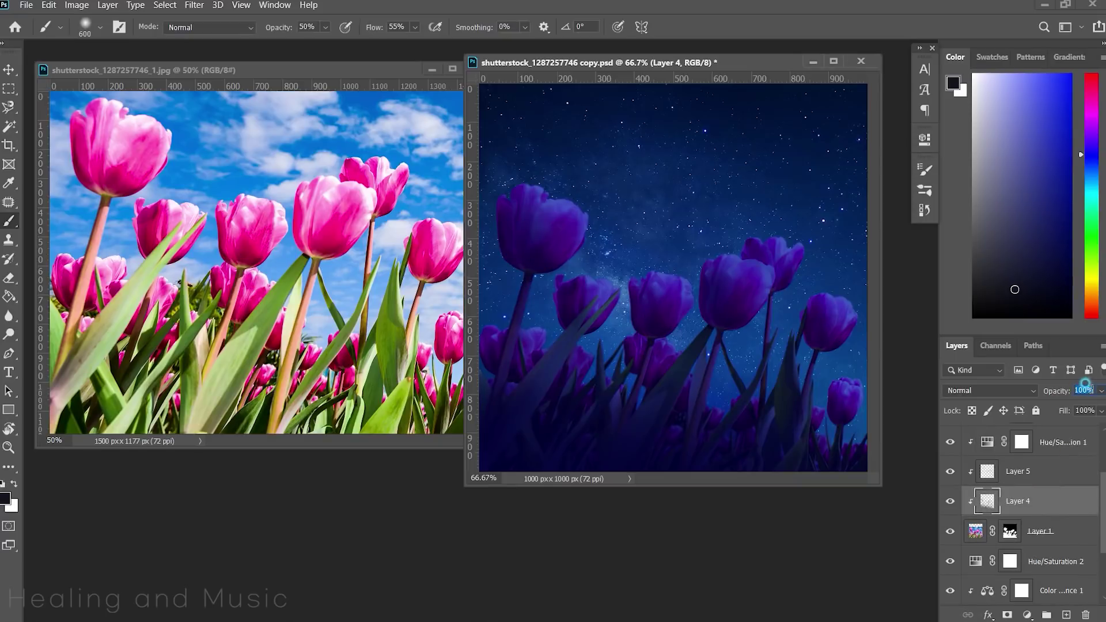
{"action": "type", "text": "50"}
{"action": "key", "text": "Return"}
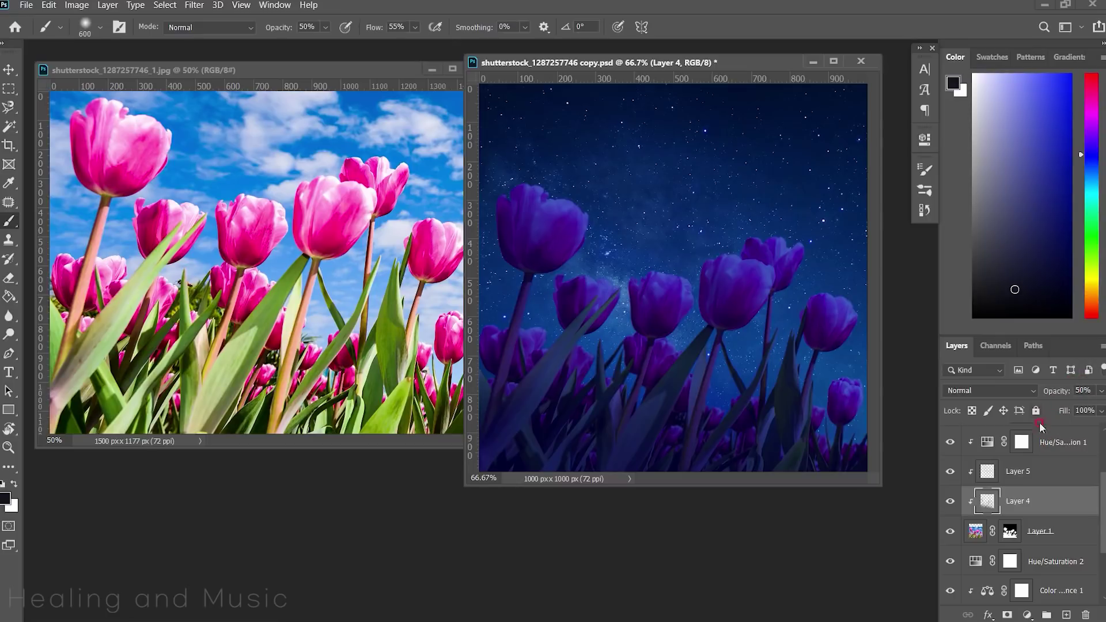
Toggle Layer 4, Layer 5 and Hue/Saturation 1 visibility to compare, leaving all visible
{"action": "left_click", "coordinate": [950, 500]}
{"action": "left_click", "coordinate": [949, 471]}
{"action": "left_click", "coordinate": [949, 471]}
{"action": "left_click", "coordinate": [949, 471]}
{"action": "left_click", "coordinate": [949, 442]}
{"action": "left_click", "coordinate": [949, 442]}
{"action": "left_click", "coordinate": [949, 441]}
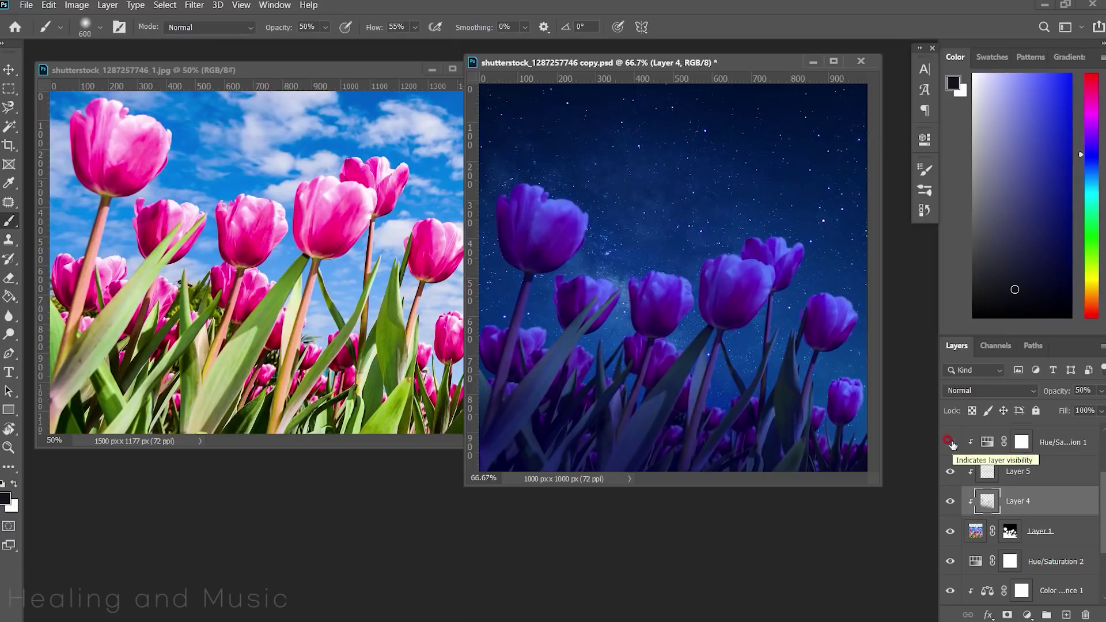
{"action": "left_click", "coordinate": [949, 442]}
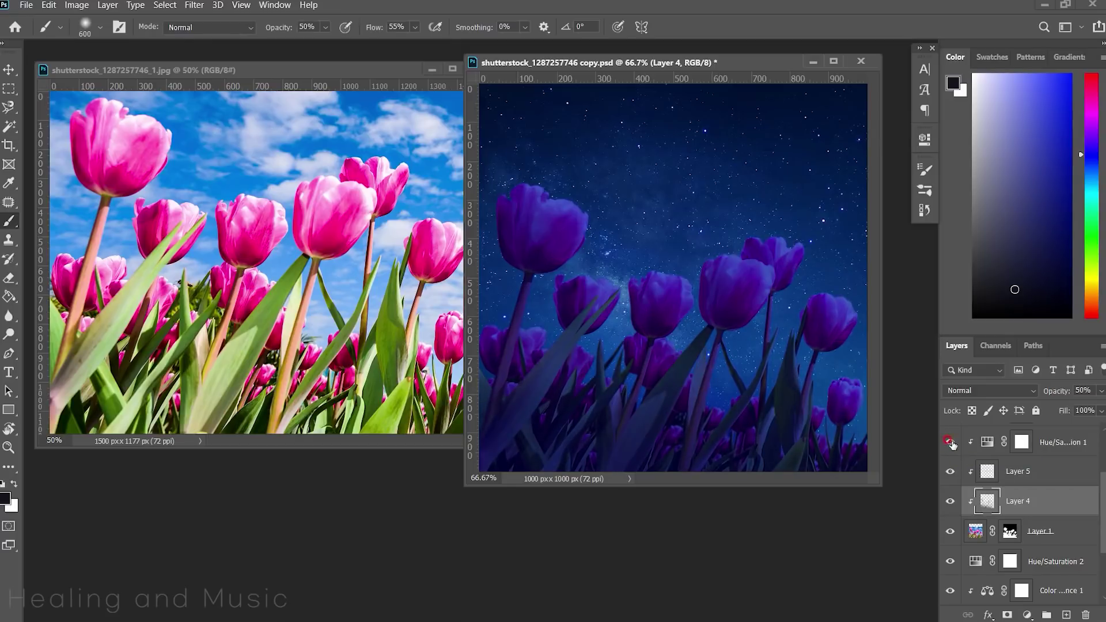
{"action": "scroll", "coordinate": [951, 446], "scroll_direction": "up", "scroll_amount": 1}
Toggle Curves 1, Color Balance 2 and Layer 3 visibility to check their effects
{"action": "scroll", "coordinate": [1021, 470], "scroll_direction": "up", "scroll_amount": 2}
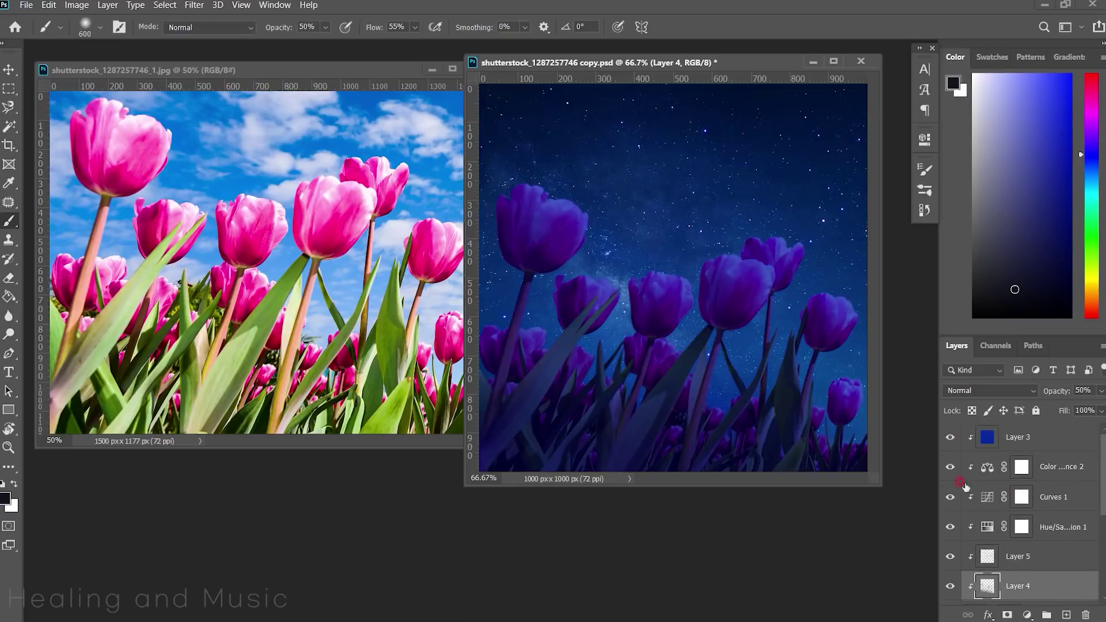
{"action": "left_click", "coordinate": [950, 498]}
{"action": "left_click", "coordinate": [949, 498]}
{"action": "left_click", "coordinate": [949, 466]}
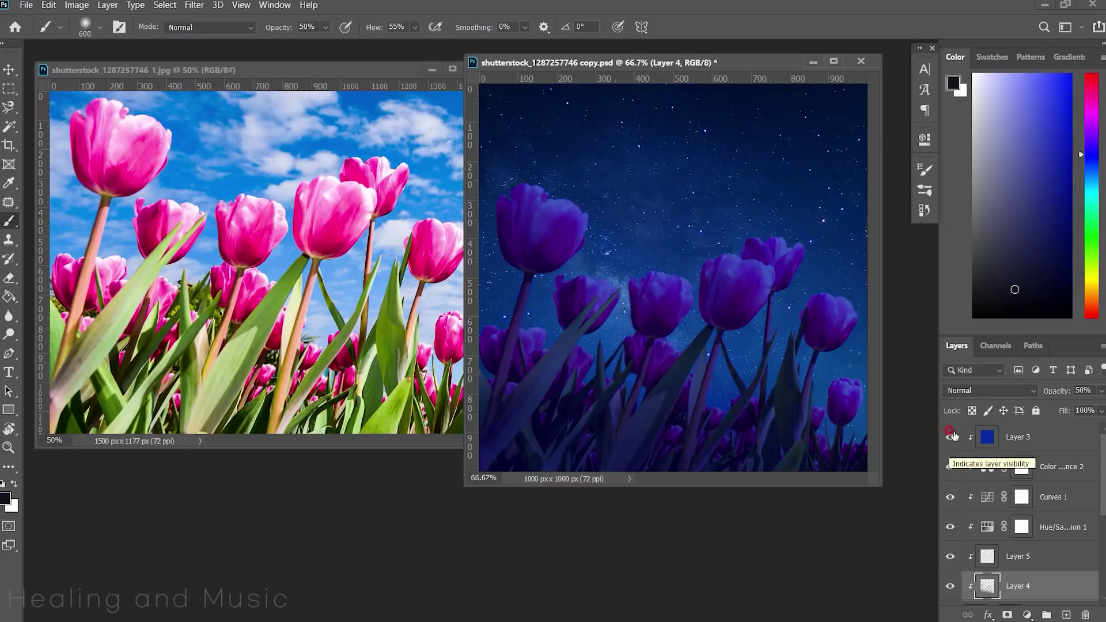
{"action": "left_click", "coordinate": [950, 437]}
{"action": "left_click", "coordinate": [949, 437]}
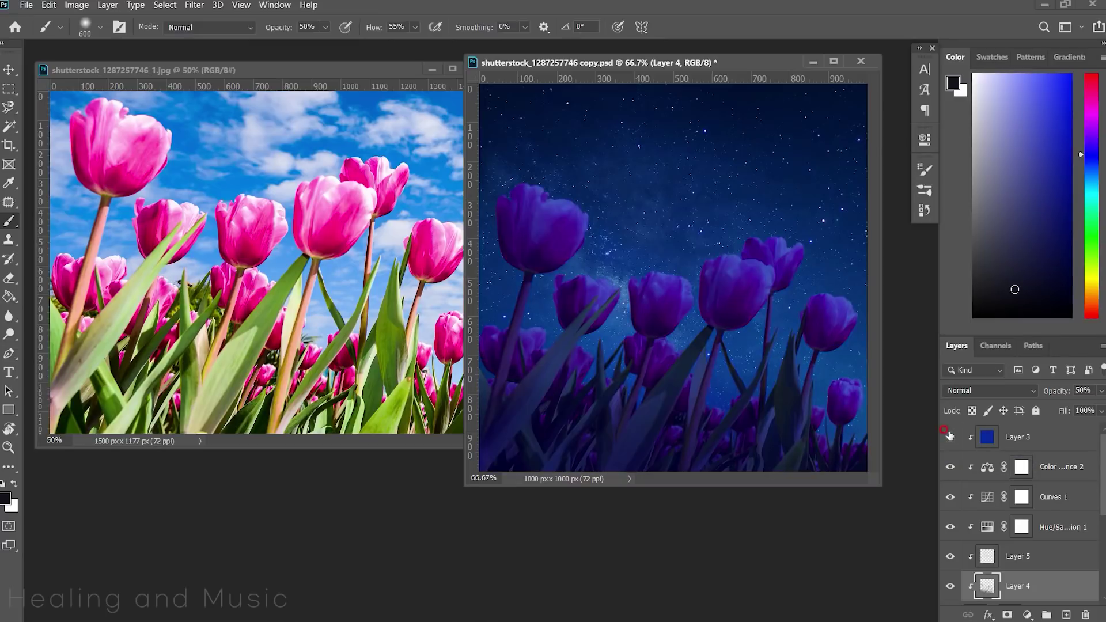
{"action": "left_click", "coordinate": [949, 437]}
Set the Hue/Saturation 1 adjustment's opacity to 50%
{"action": "left_click", "coordinate": [1044, 524]}
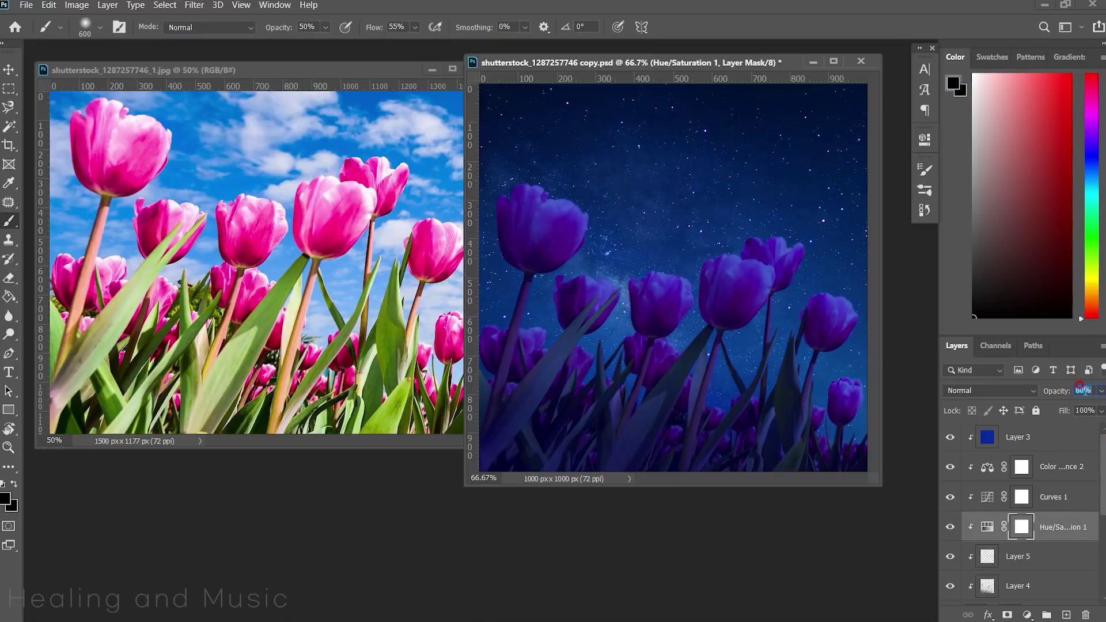
{"action": "type", "text": "50"}
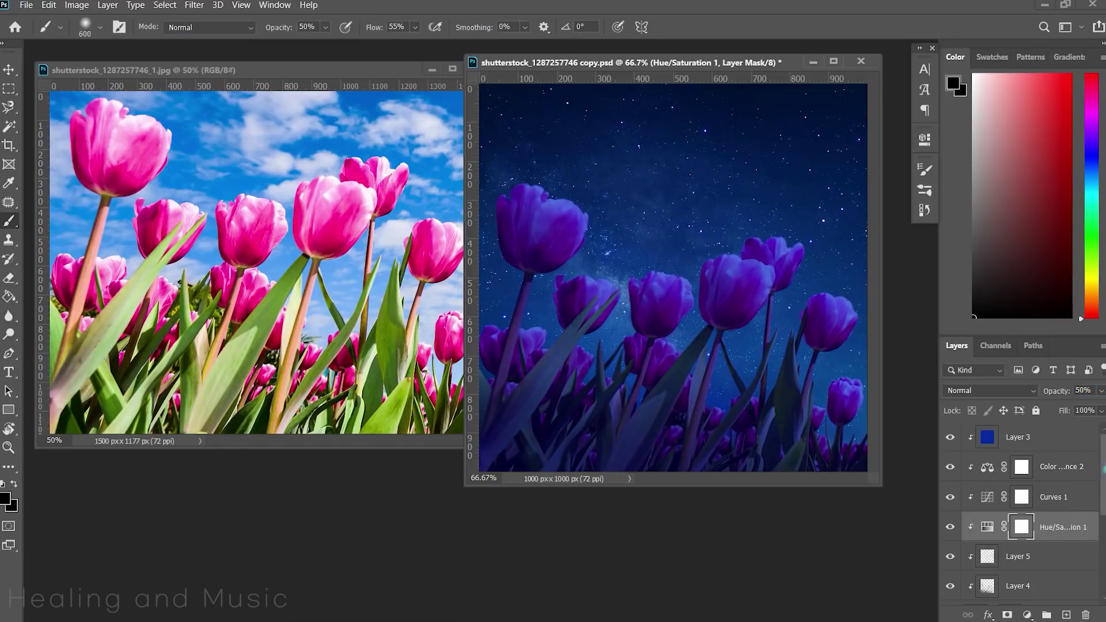
{"action": "scroll", "coordinate": [1022, 512], "scroll_direction": "down", "scroll_amount": 2}
{"action": "scroll", "coordinate": [1022, 512], "scroll_direction": "down", "scroll_amount": 2}
{"action": "left_click", "coordinate": [949, 580]}
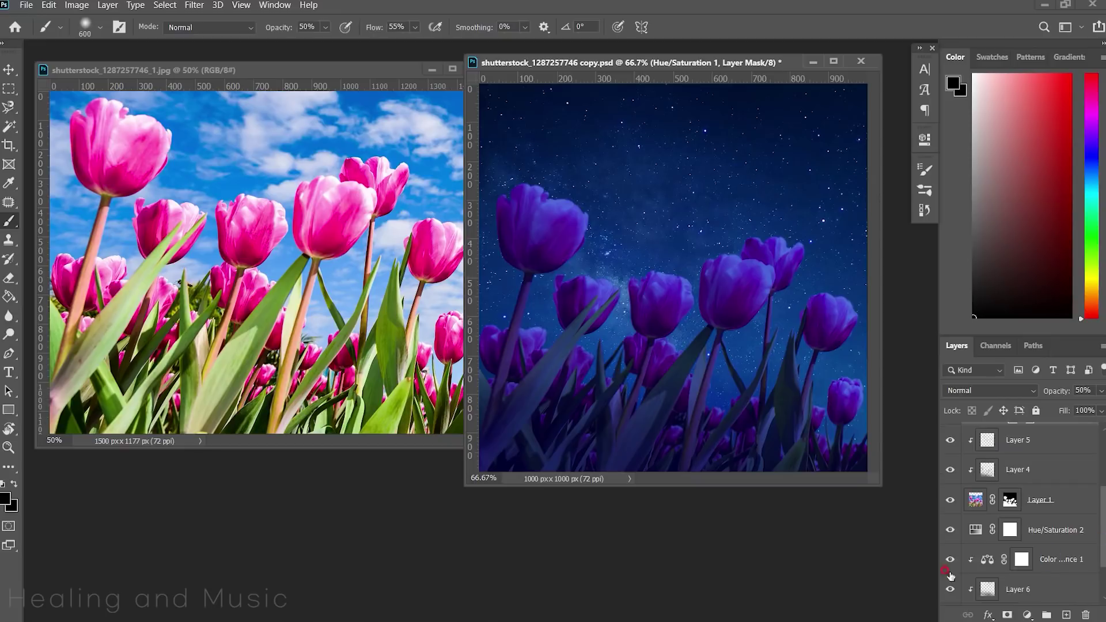
Clip Hue/Saturation 2 to the layers below with Create Clipping Mask
{"action": "left_click", "coordinate": [1101, 542]}
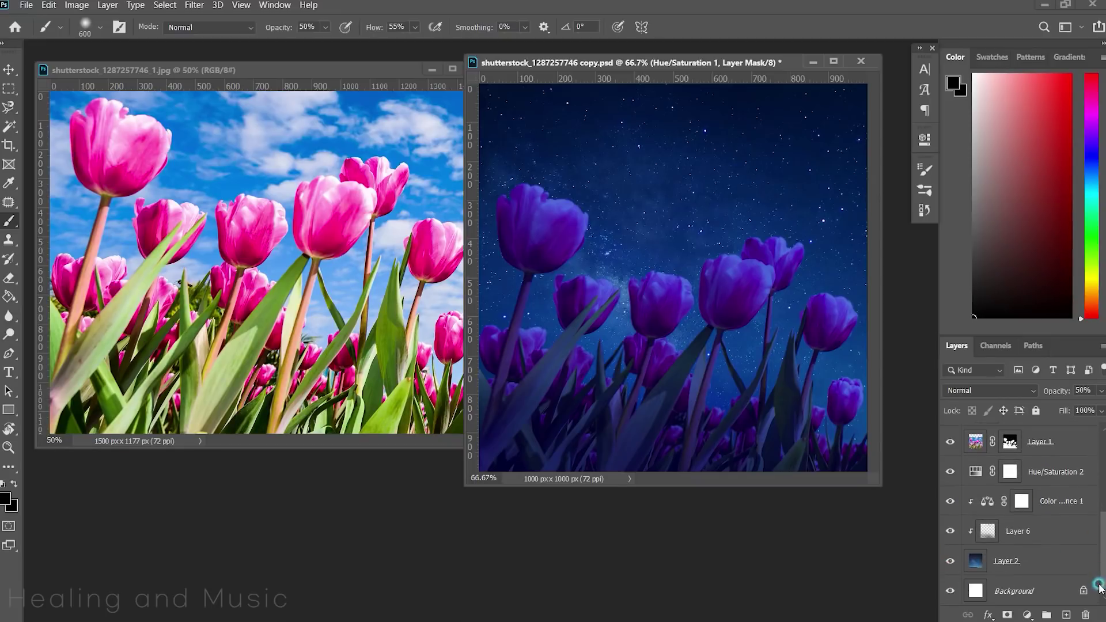
{"action": "left_click", "coordinate": [1063, 473]}
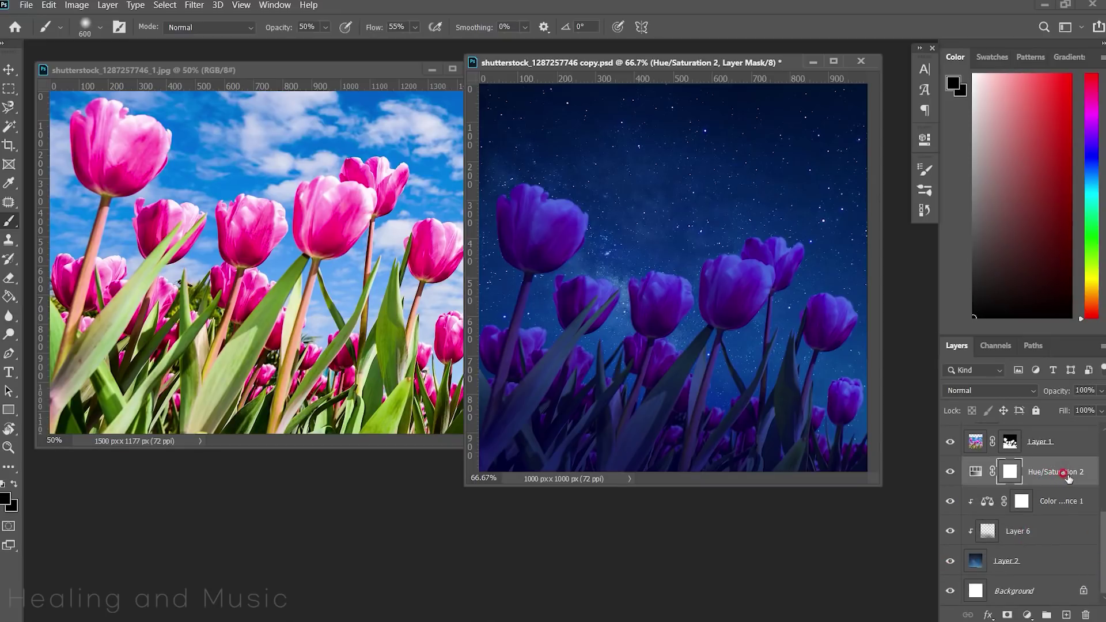
{"action": "right_click", "coordinate": [1067, 478]}
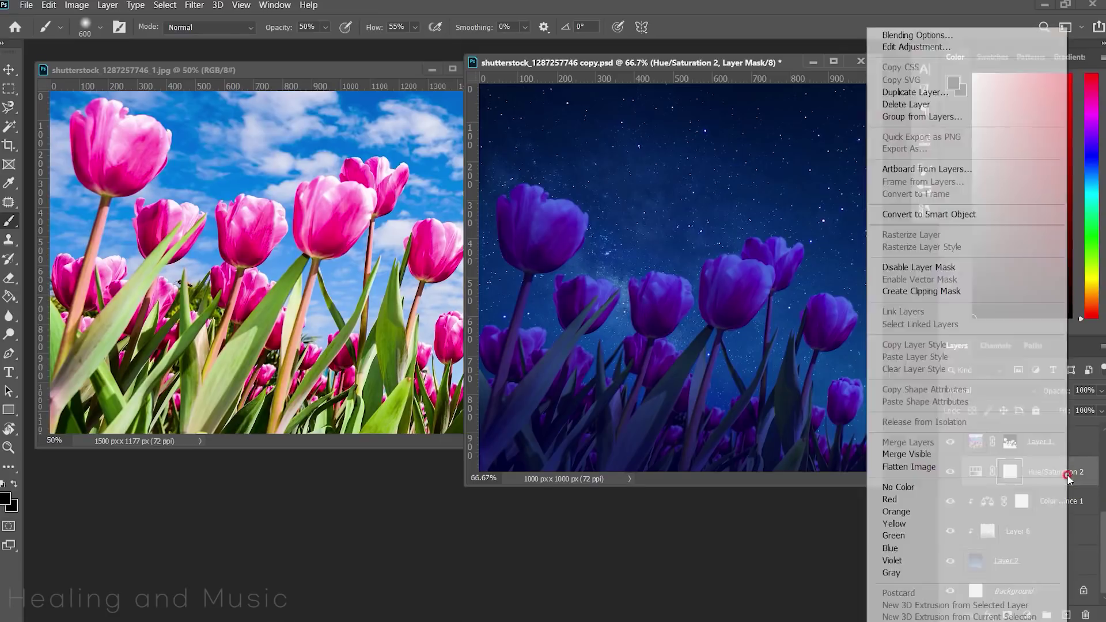
{"action": "left_click", "coordinate": [985, 289]}
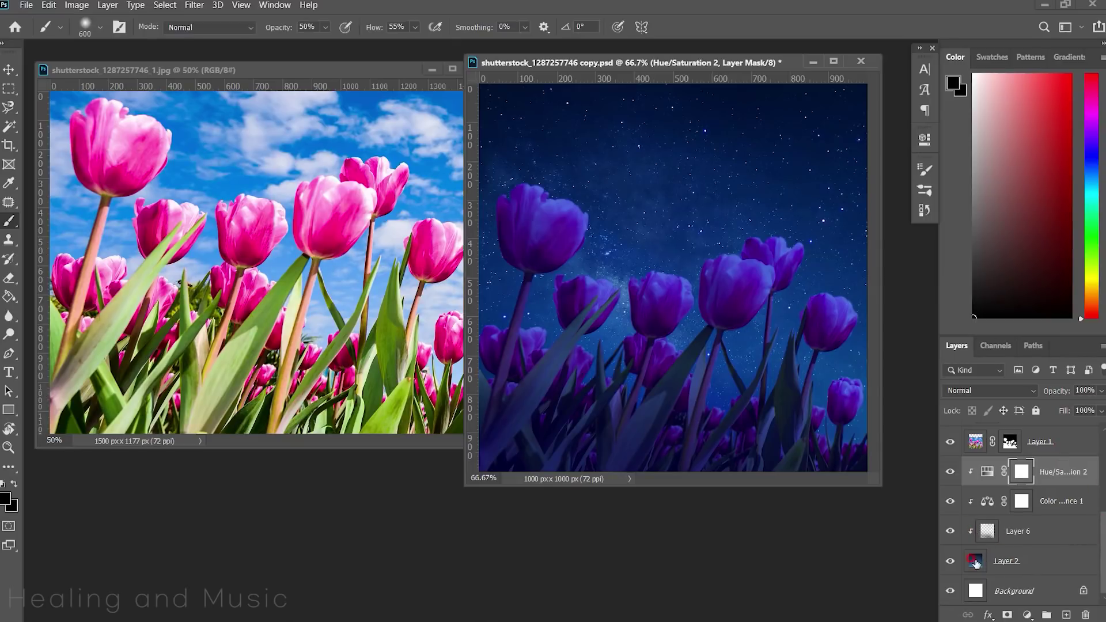
Toggle Hue/Saturation 2 and Layer 6 visibility to compare their effects
{"action": "left_click", "coordinate": [948, 471]}
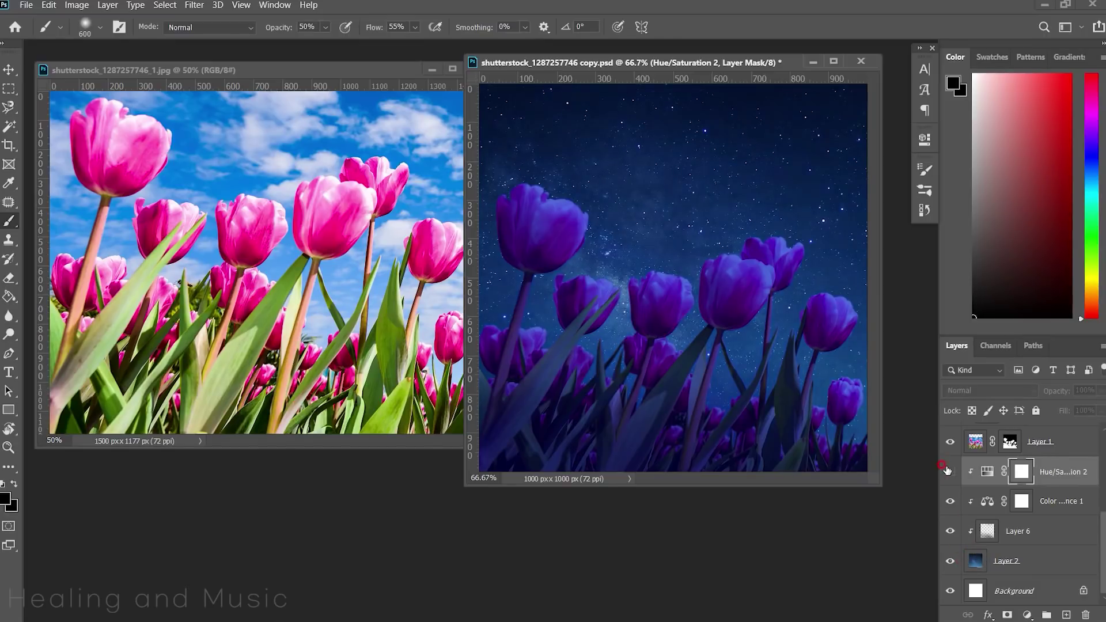
{"action": "left_click", "coordinate": [947, 471]}
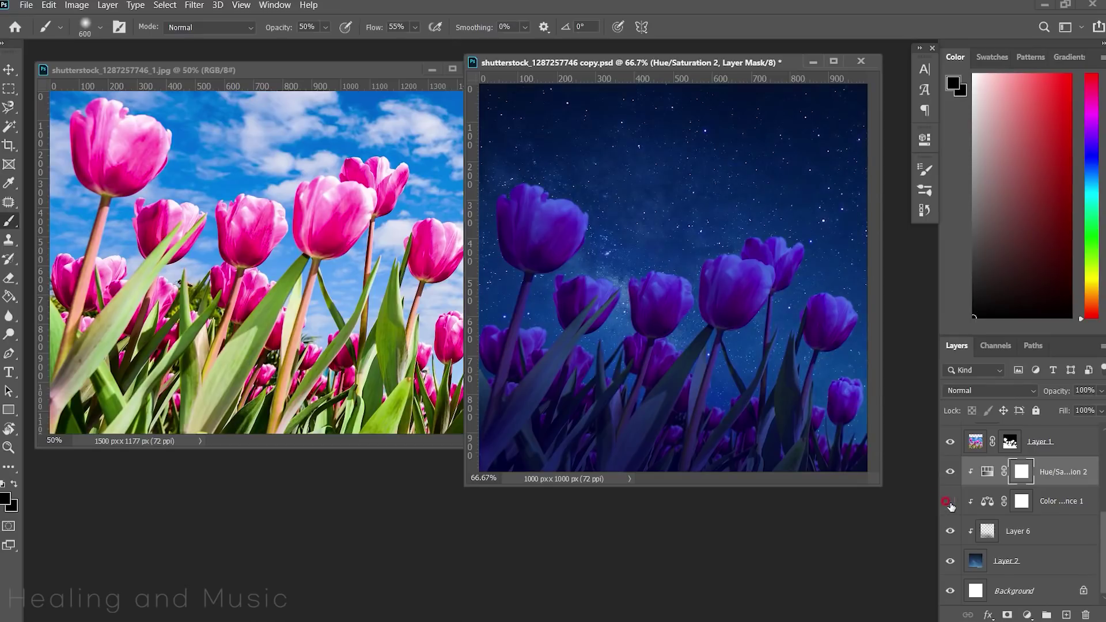
{"action": "left_click", "coordinate": [951, 532]}
{"action": "left_click", "coordinate": [950, 531]}
{"action": "left_click", "coordinate": [950, 531]}
{"action": "left_click", "coordinate": [950, 531]}
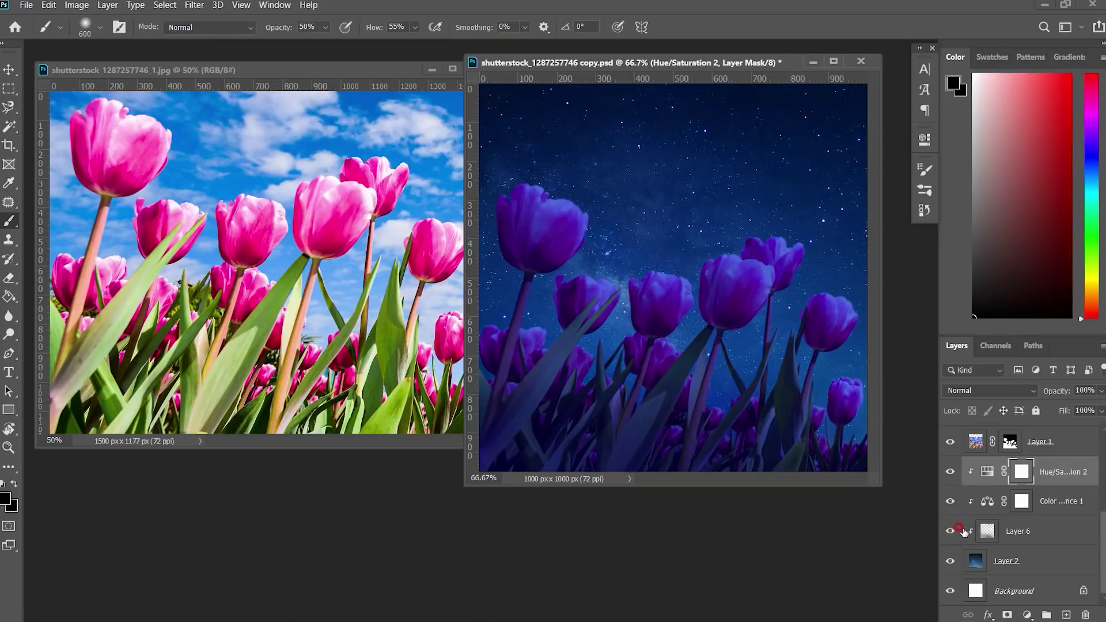